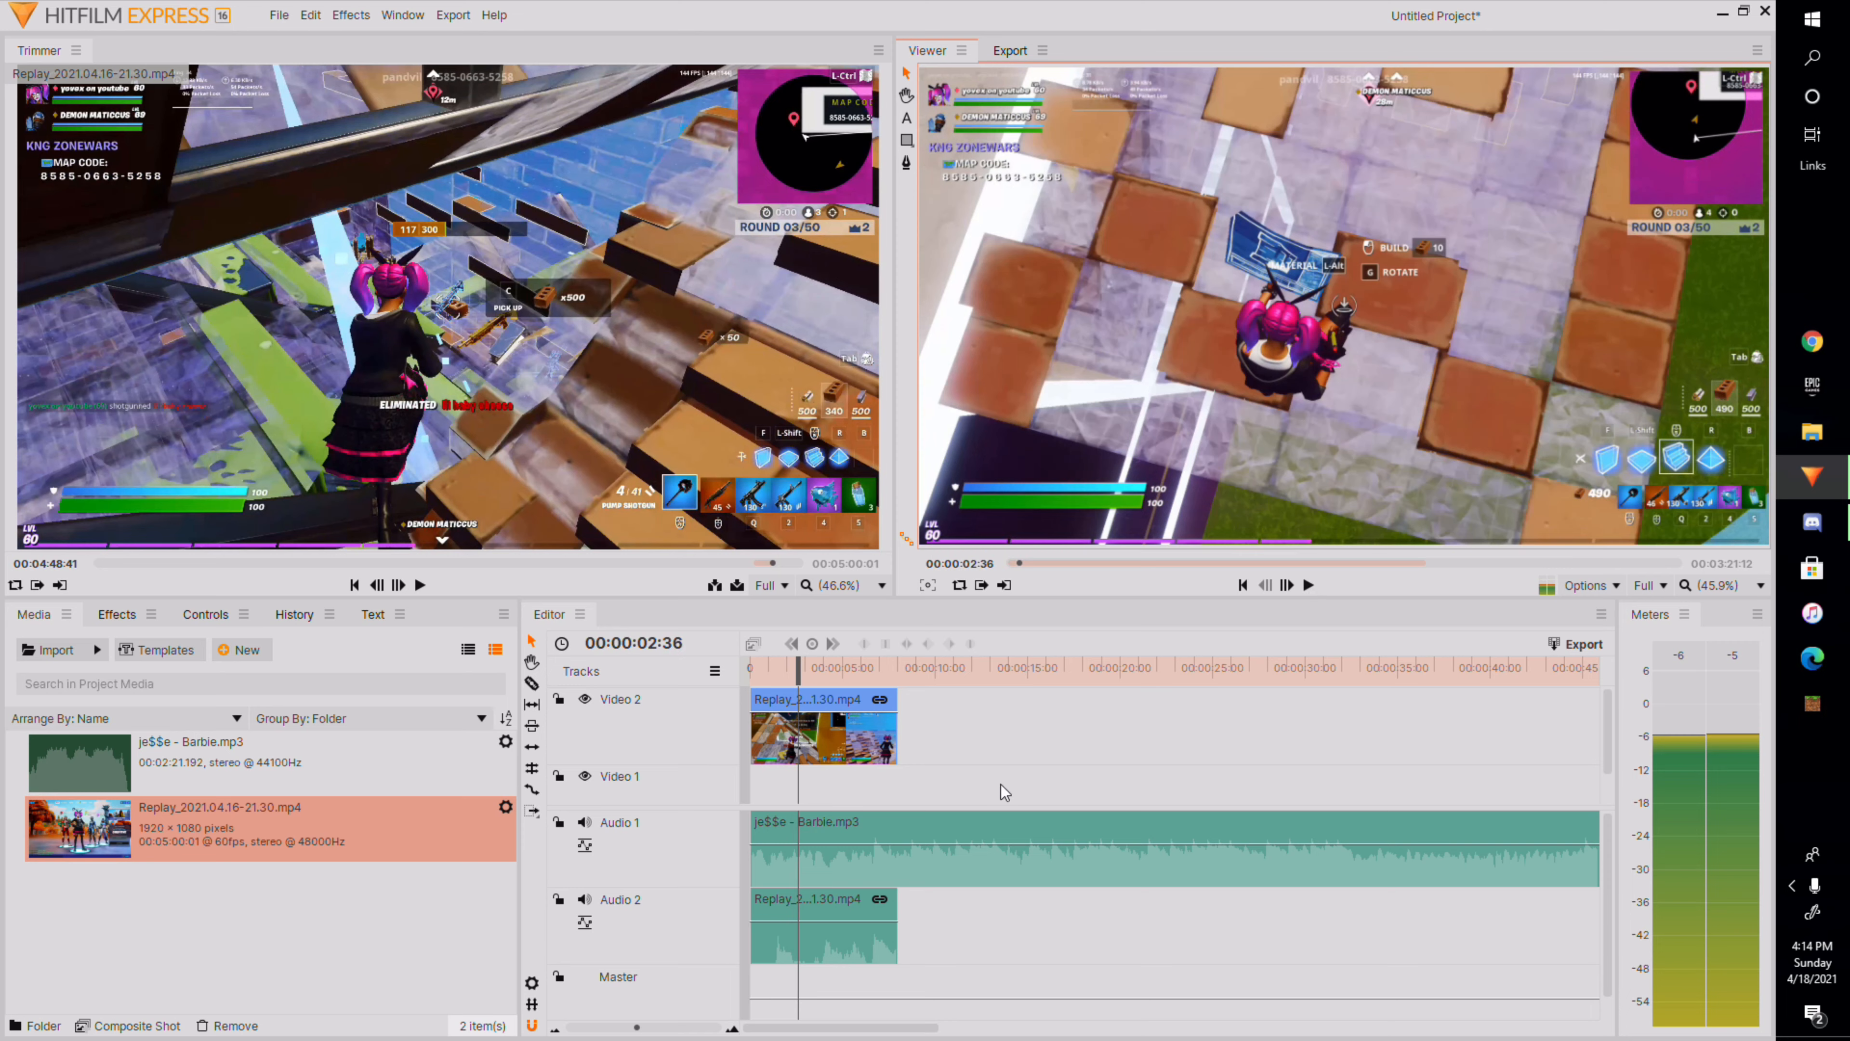
Slice the replay clip on the timeline at the playhead.
right_click(818, 738)
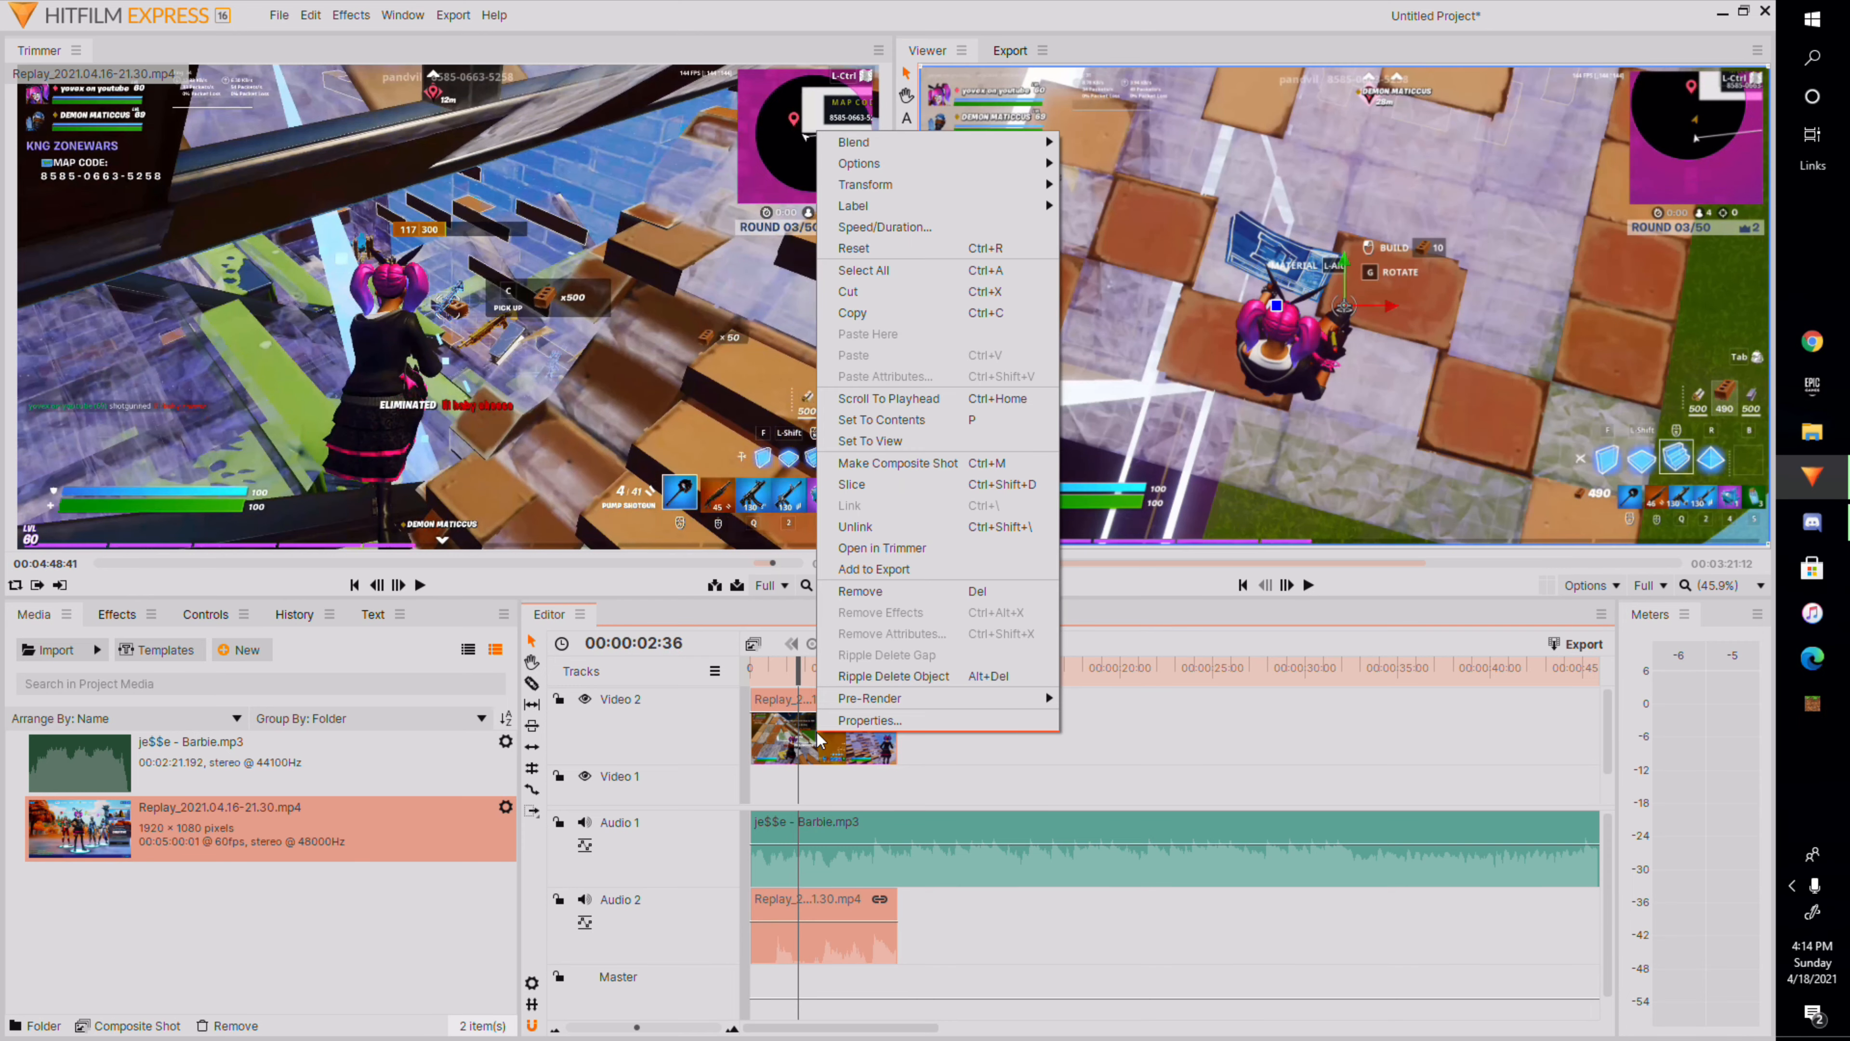
left_click(912, 494)
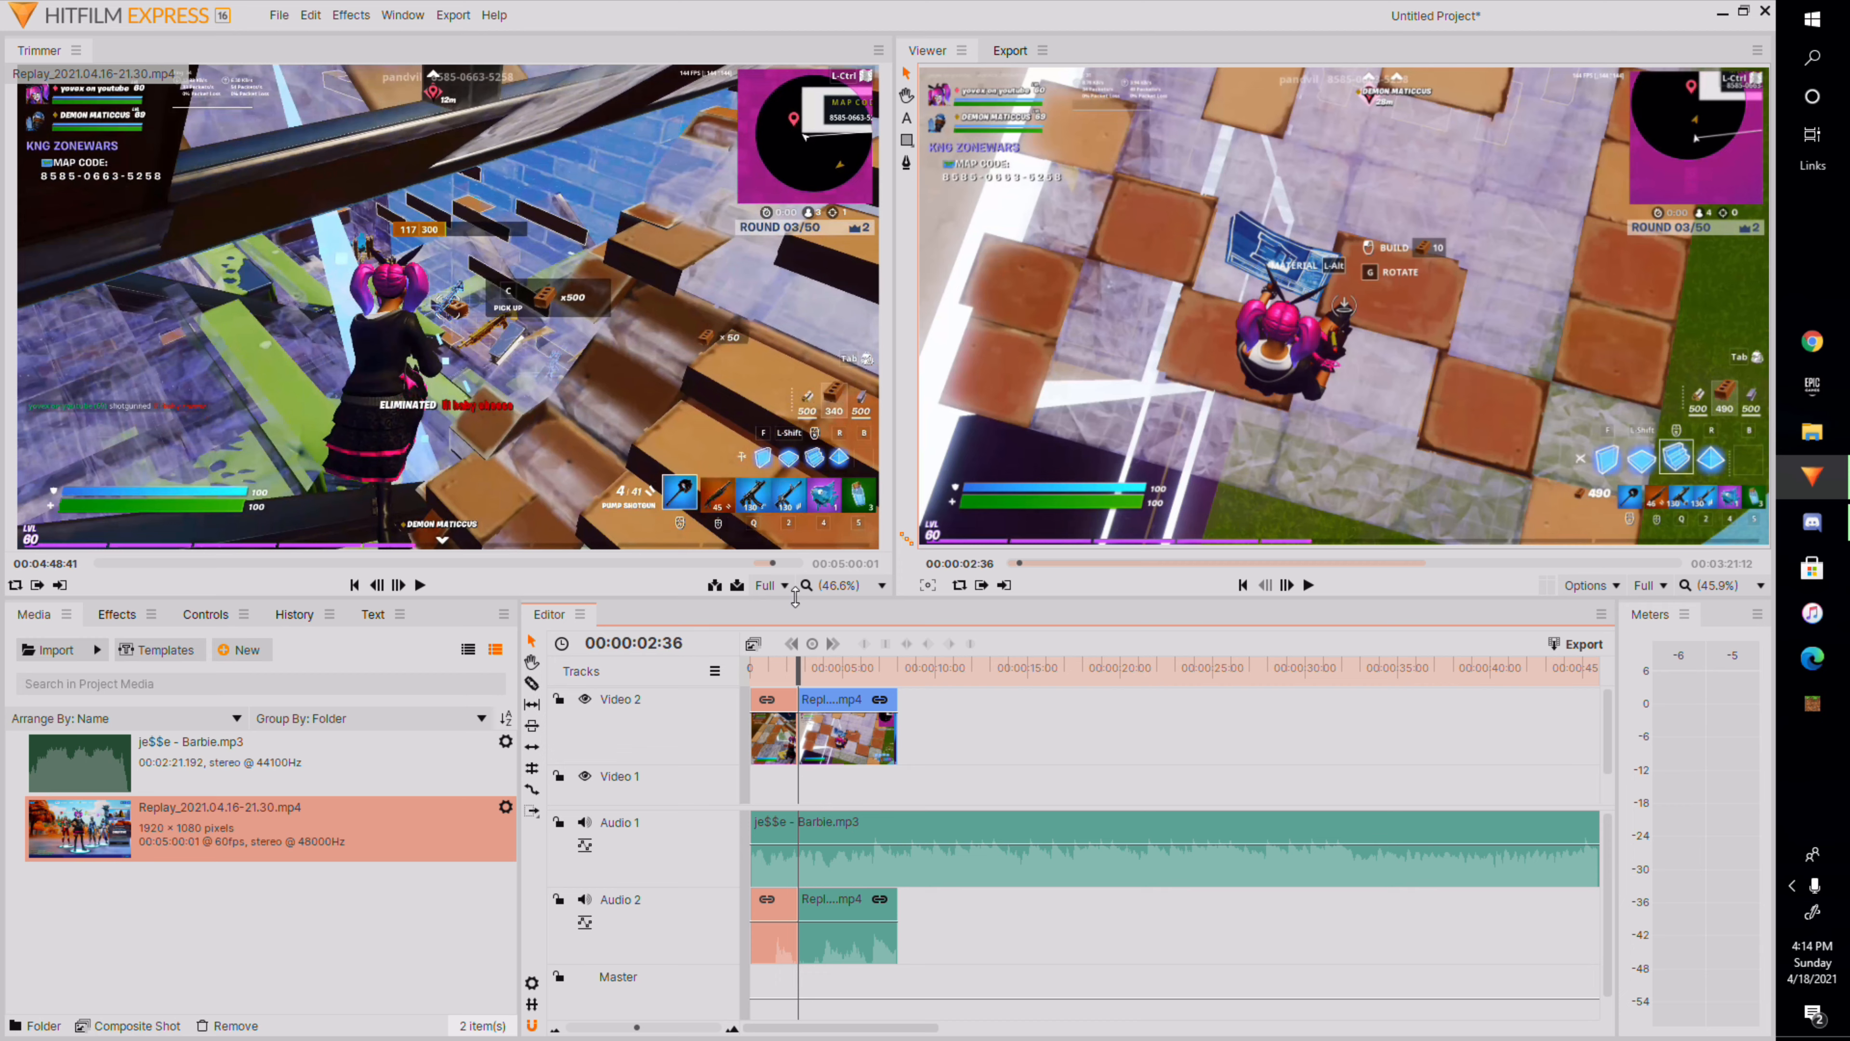
Apply the Blur effect from Favorites to the clip segment after the cut.
left_click(111, 614)
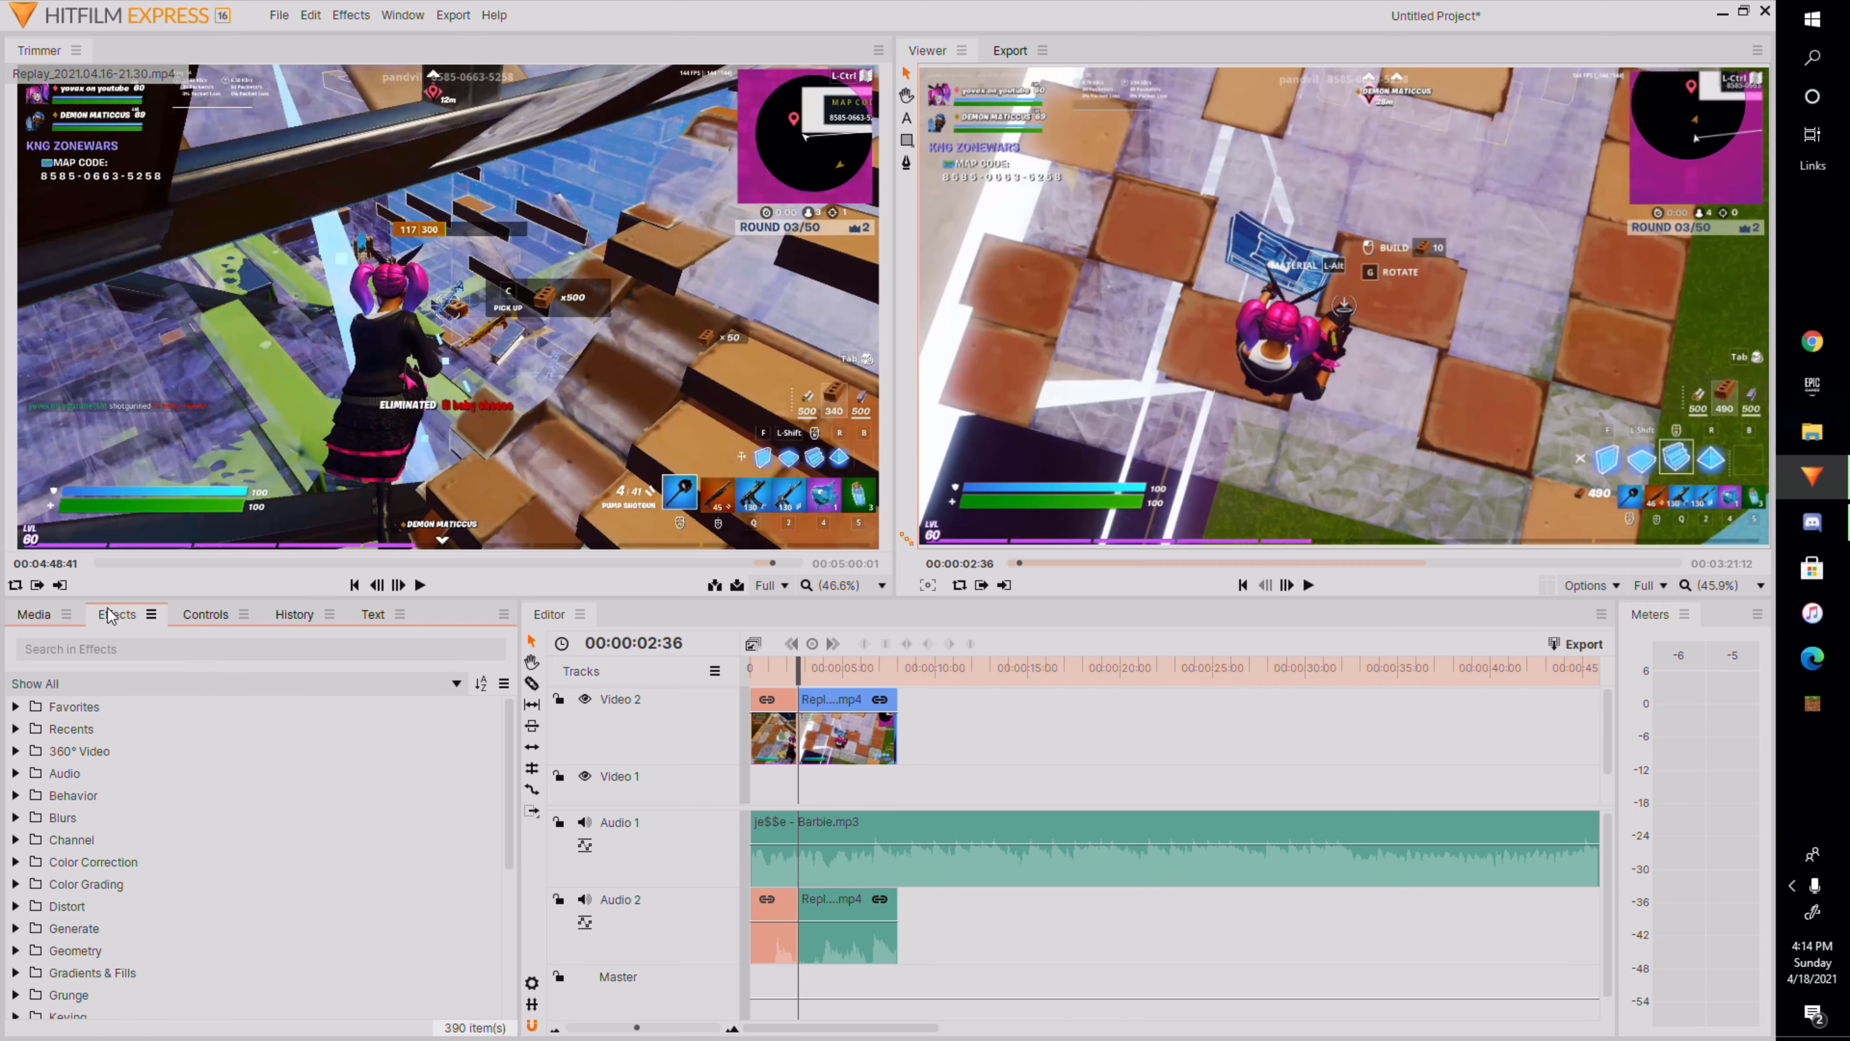
double_click(135, 708)
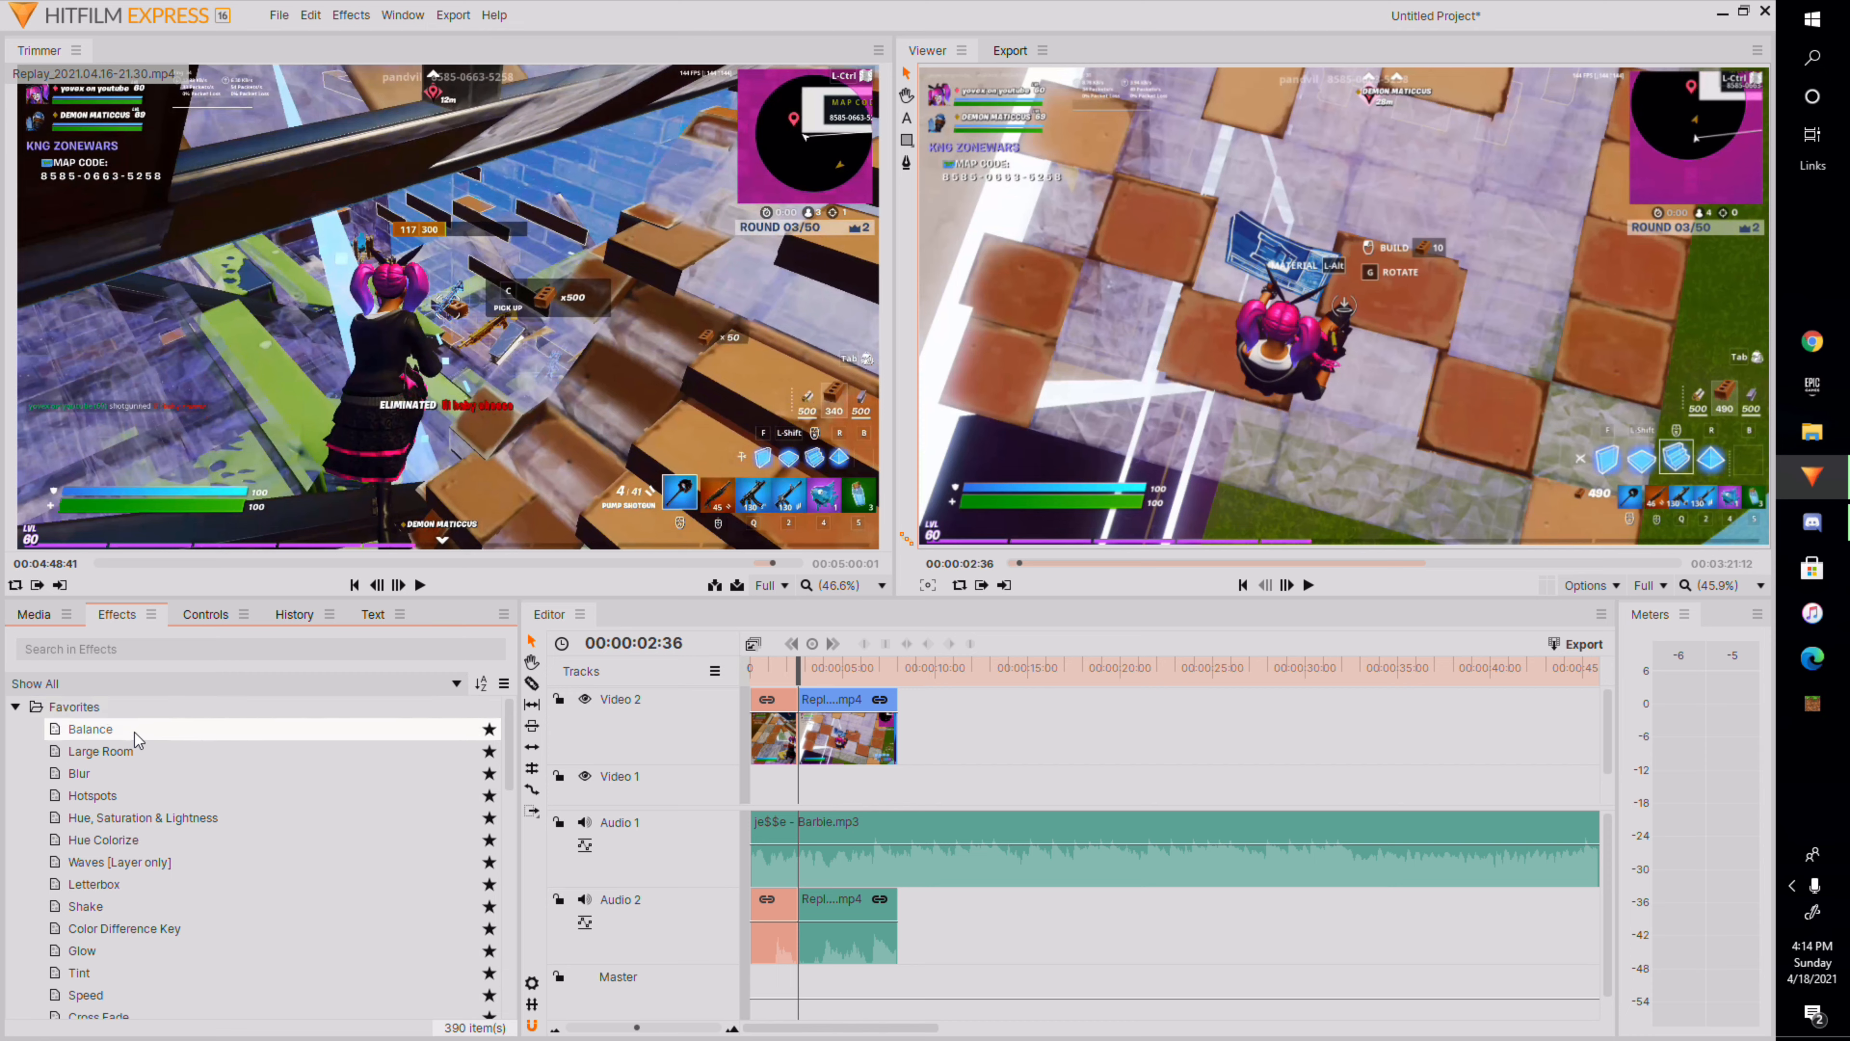
left_click_drag(84, 773, 787, 743)
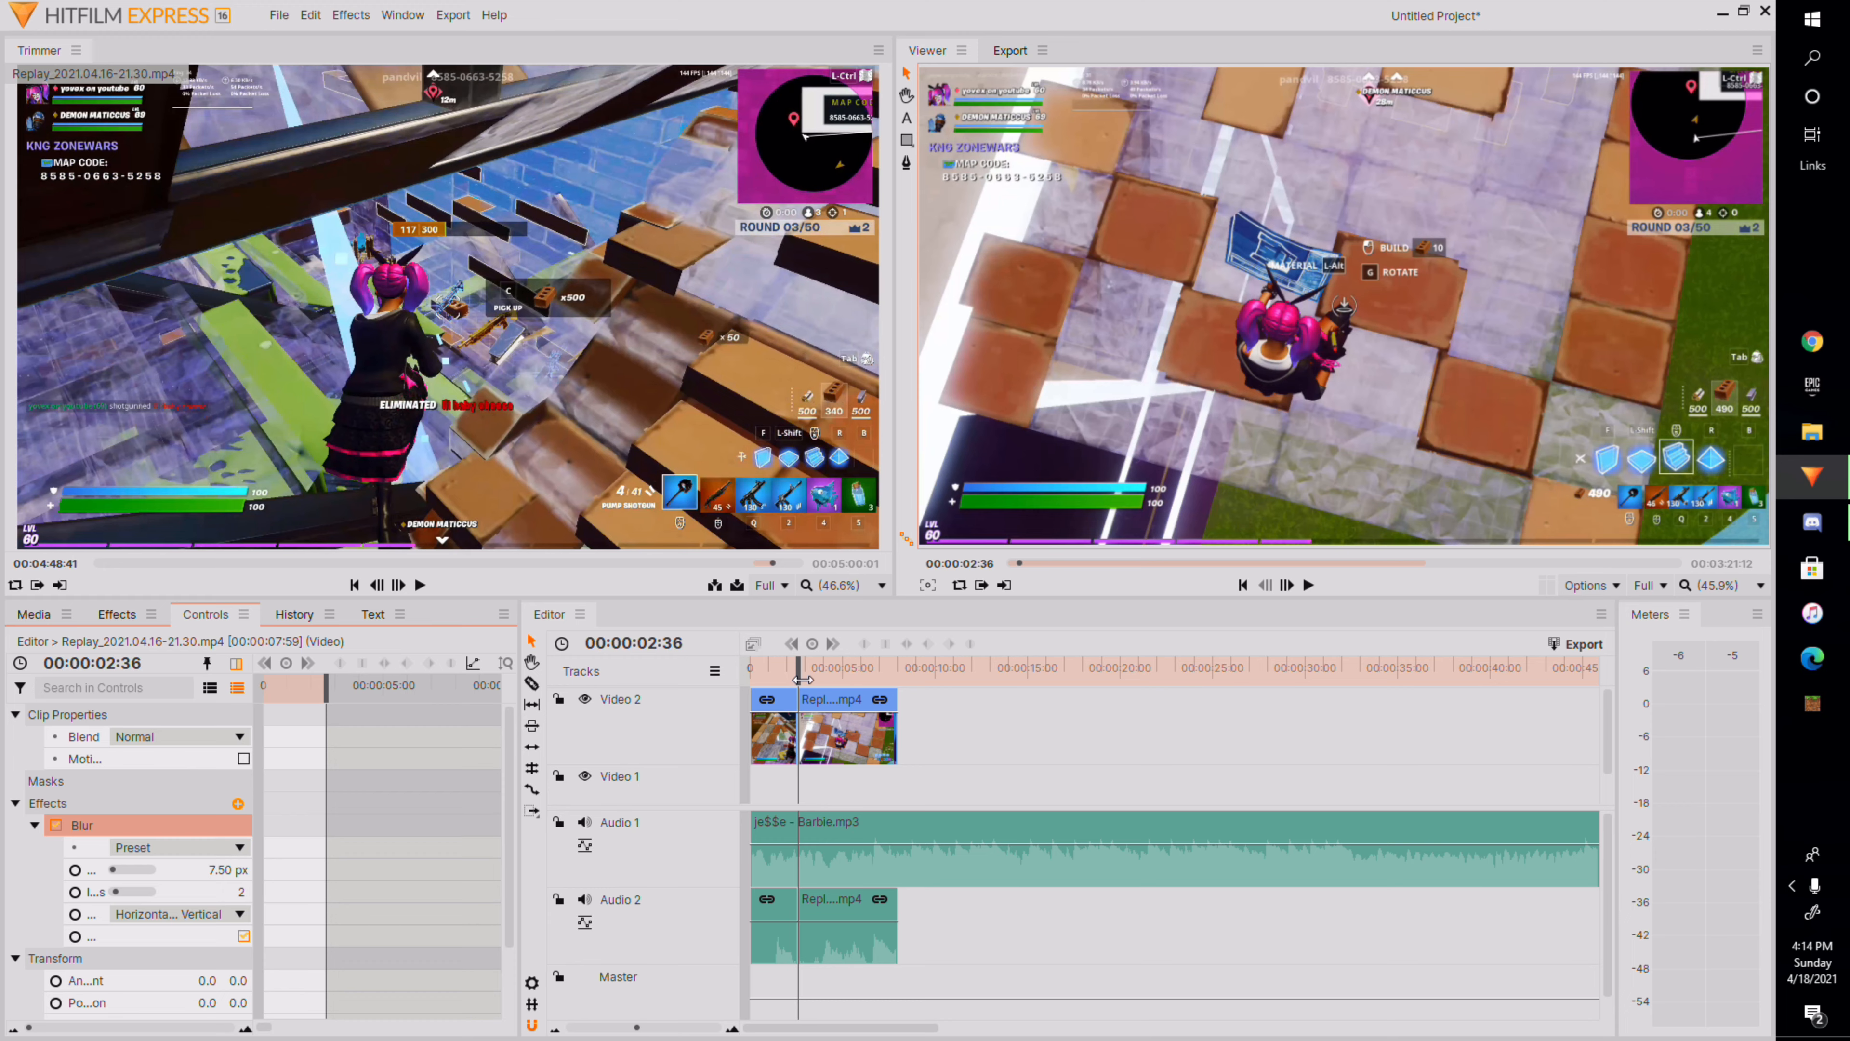
At 00:00:02:11, set the Blur radius to 24.50 px and set a keyframe on it.
left_click_drag(801, 674, 793, 667)
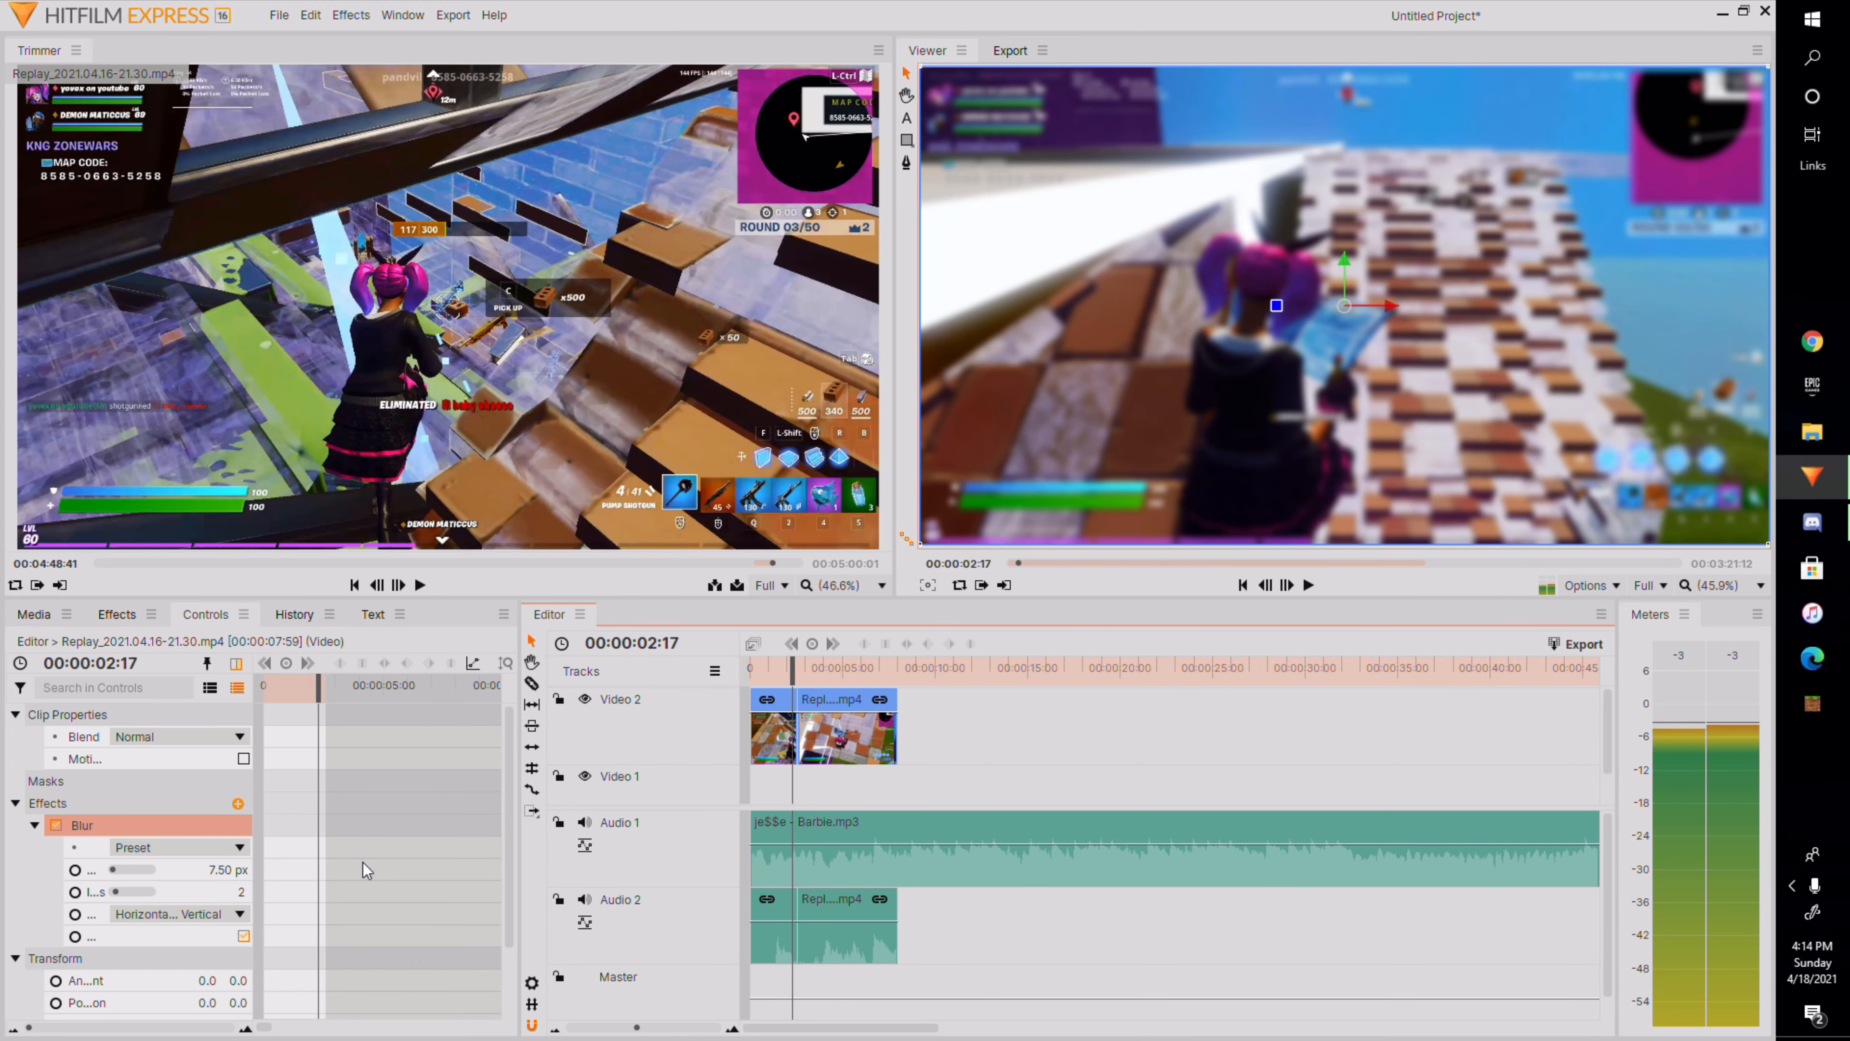
scroll(331, 873, "up", 5)
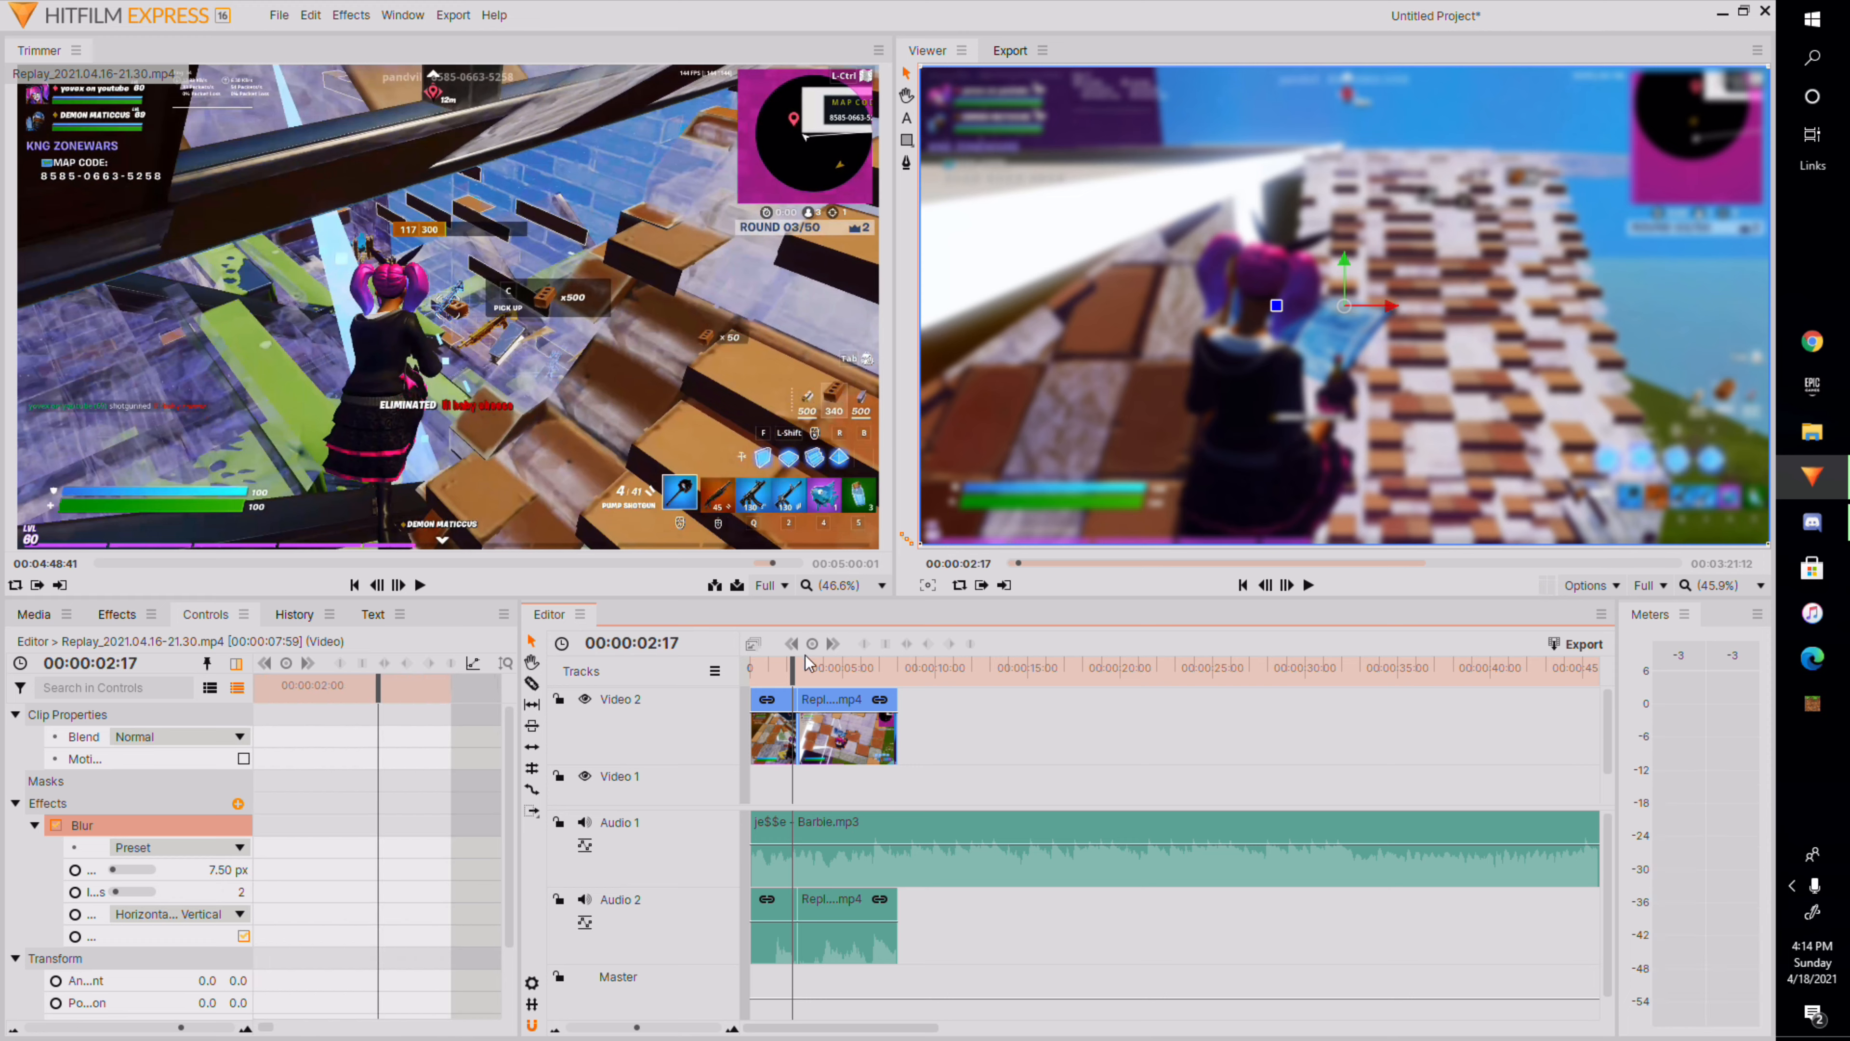
left_click_drag(793, 669, 790, 670)
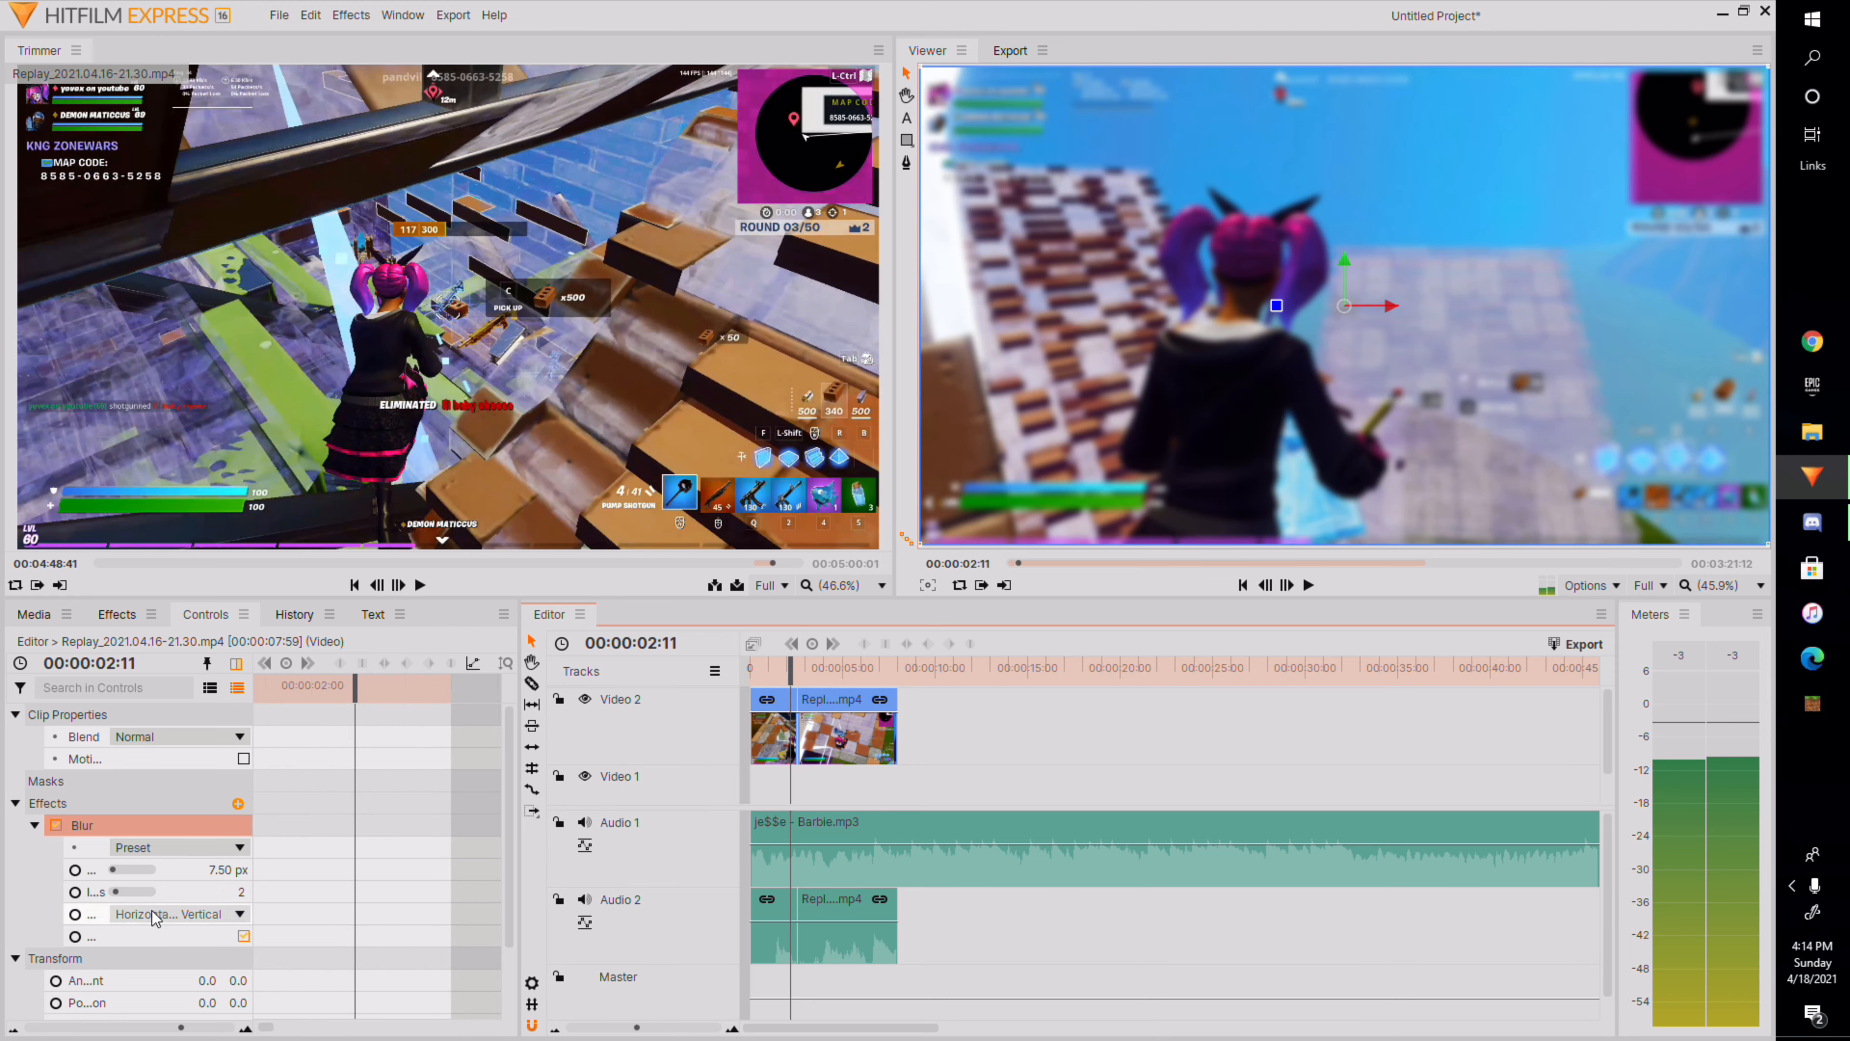
left_click_drag(220, 870, 244, 870)
left_click(75, 871)
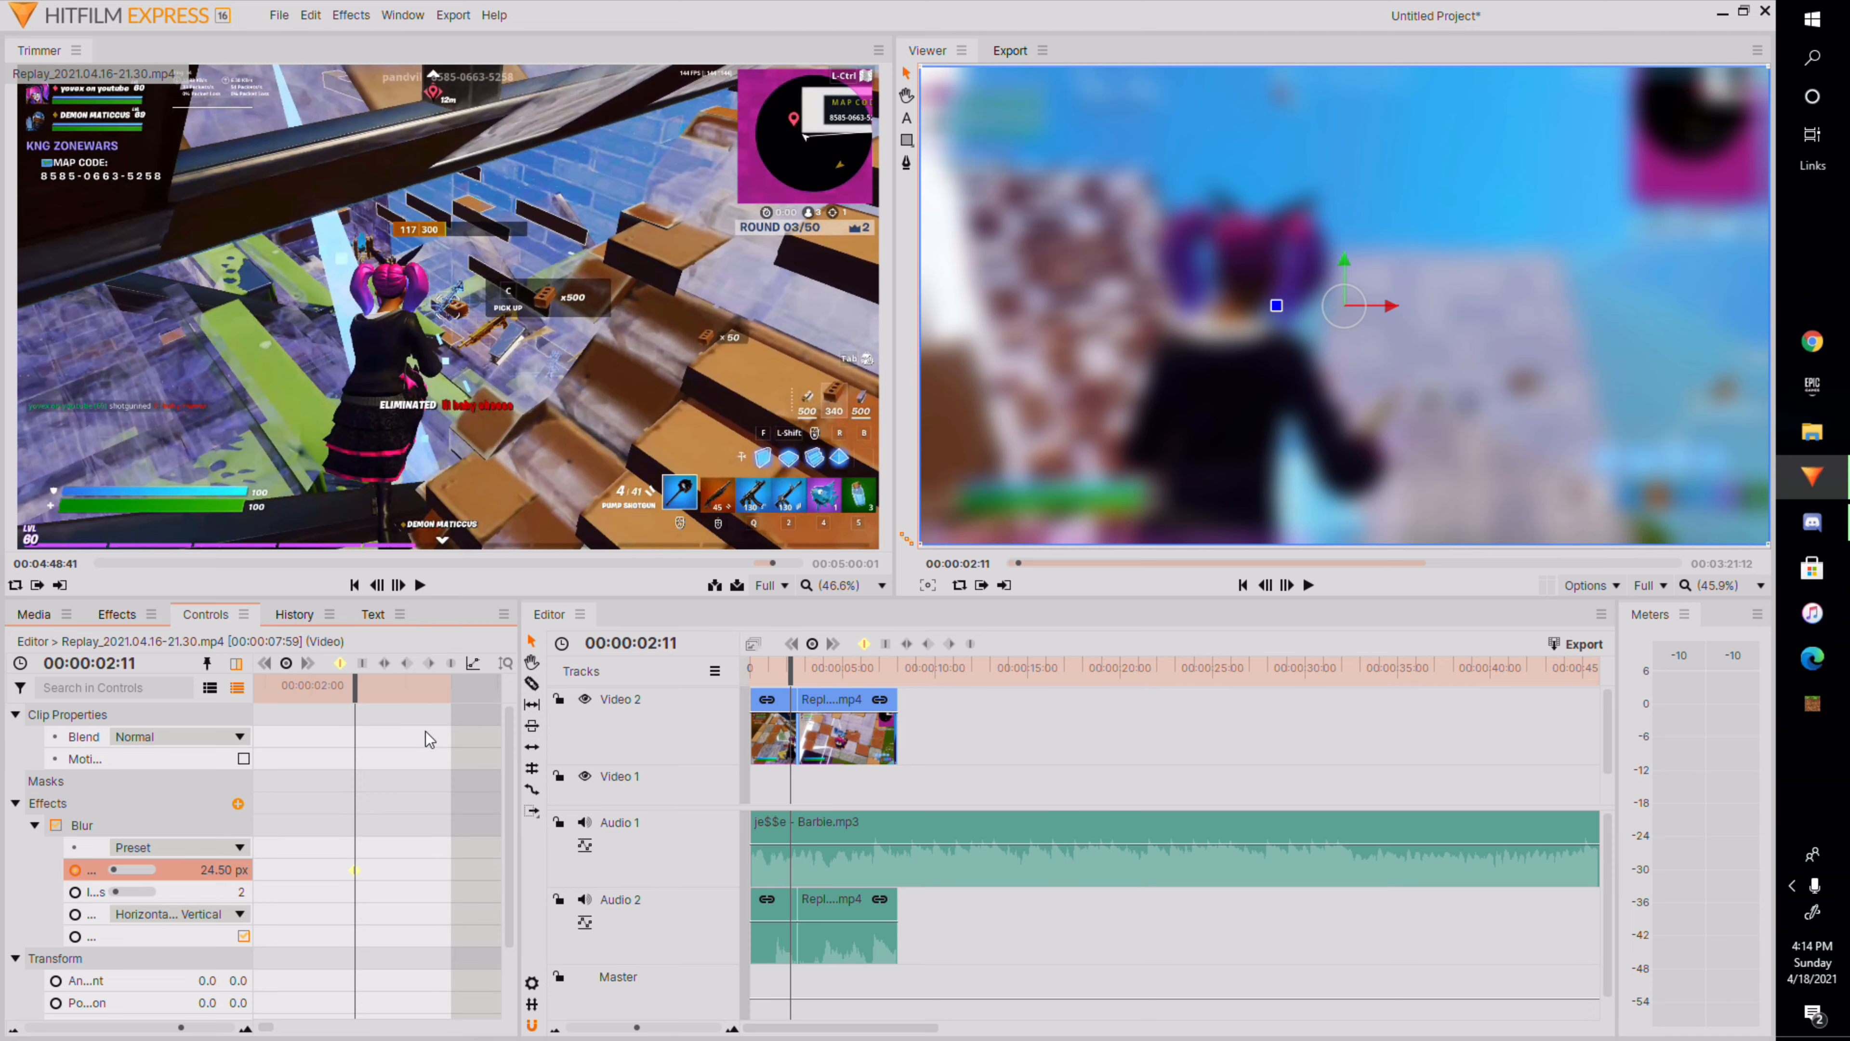
Add a radius keyframe at 00:00:02:36 and set the Blur radius there to 0.00 px.
left_click_drag(354, 735, 448, 736)
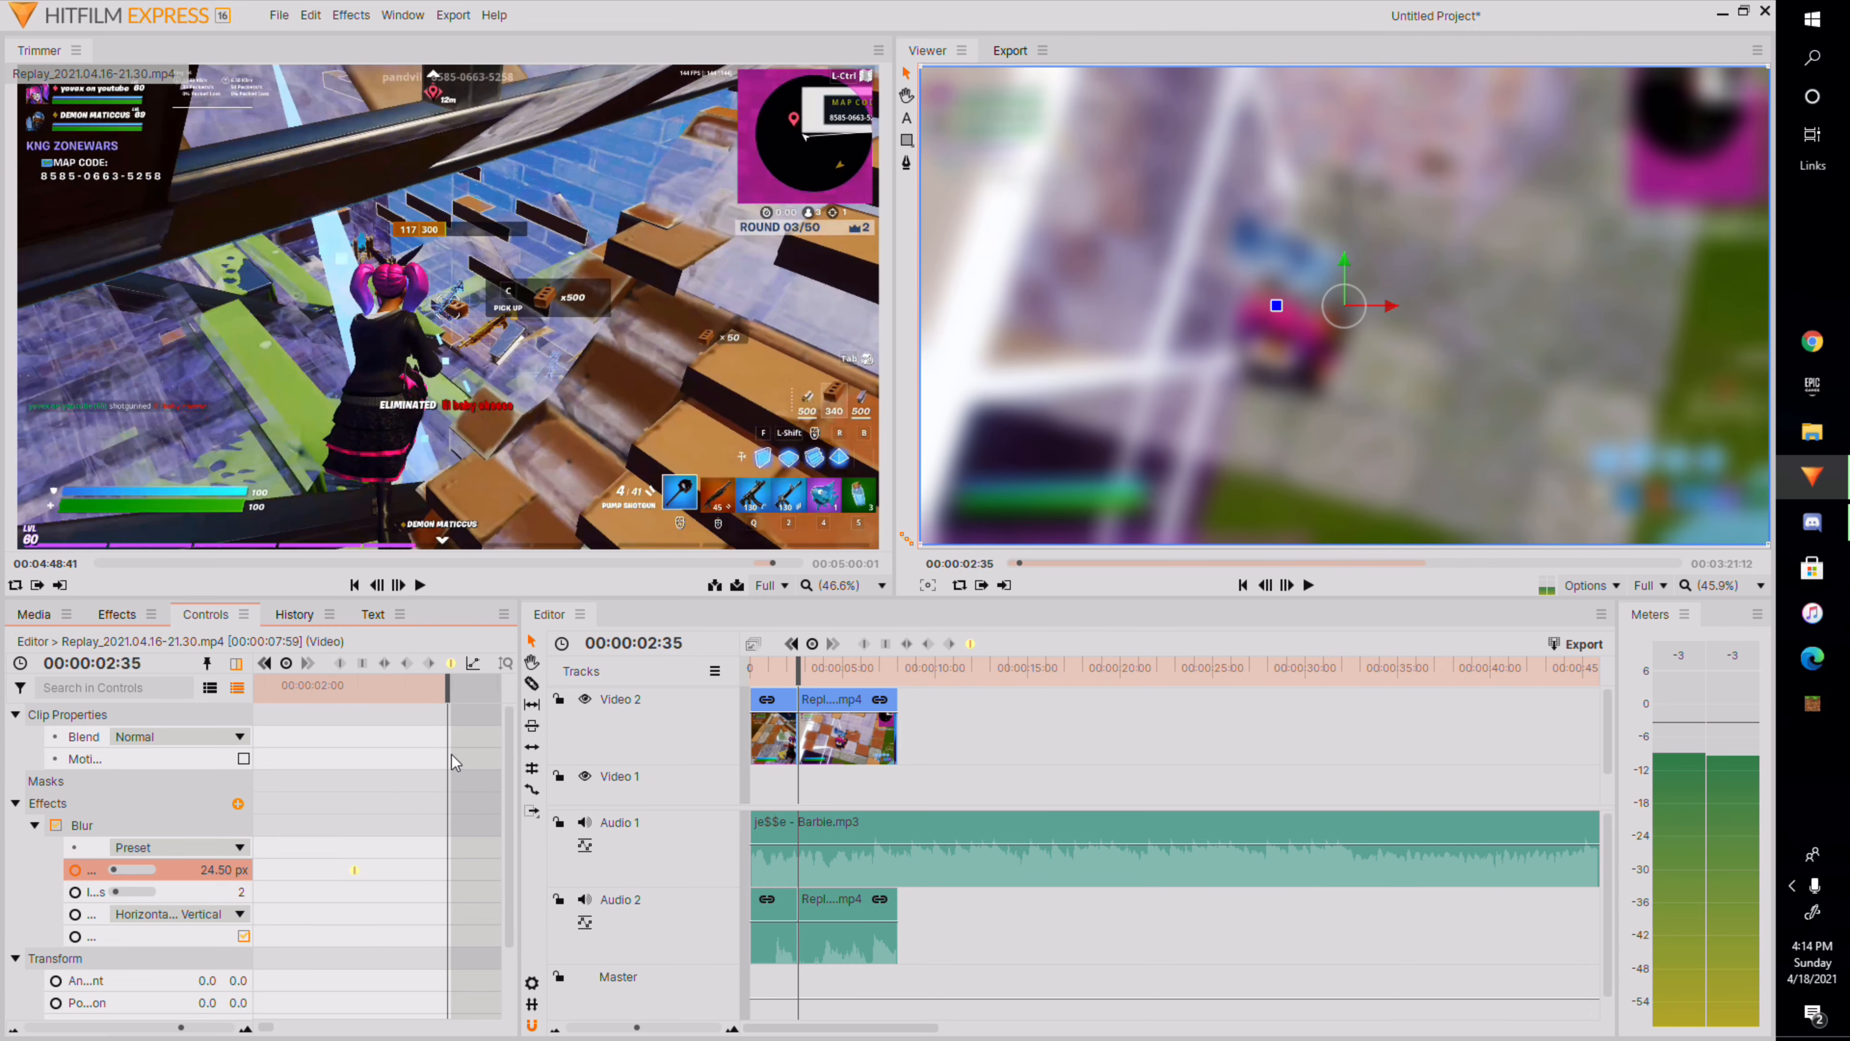
left_click(451, 700)
right_click(453, 875)
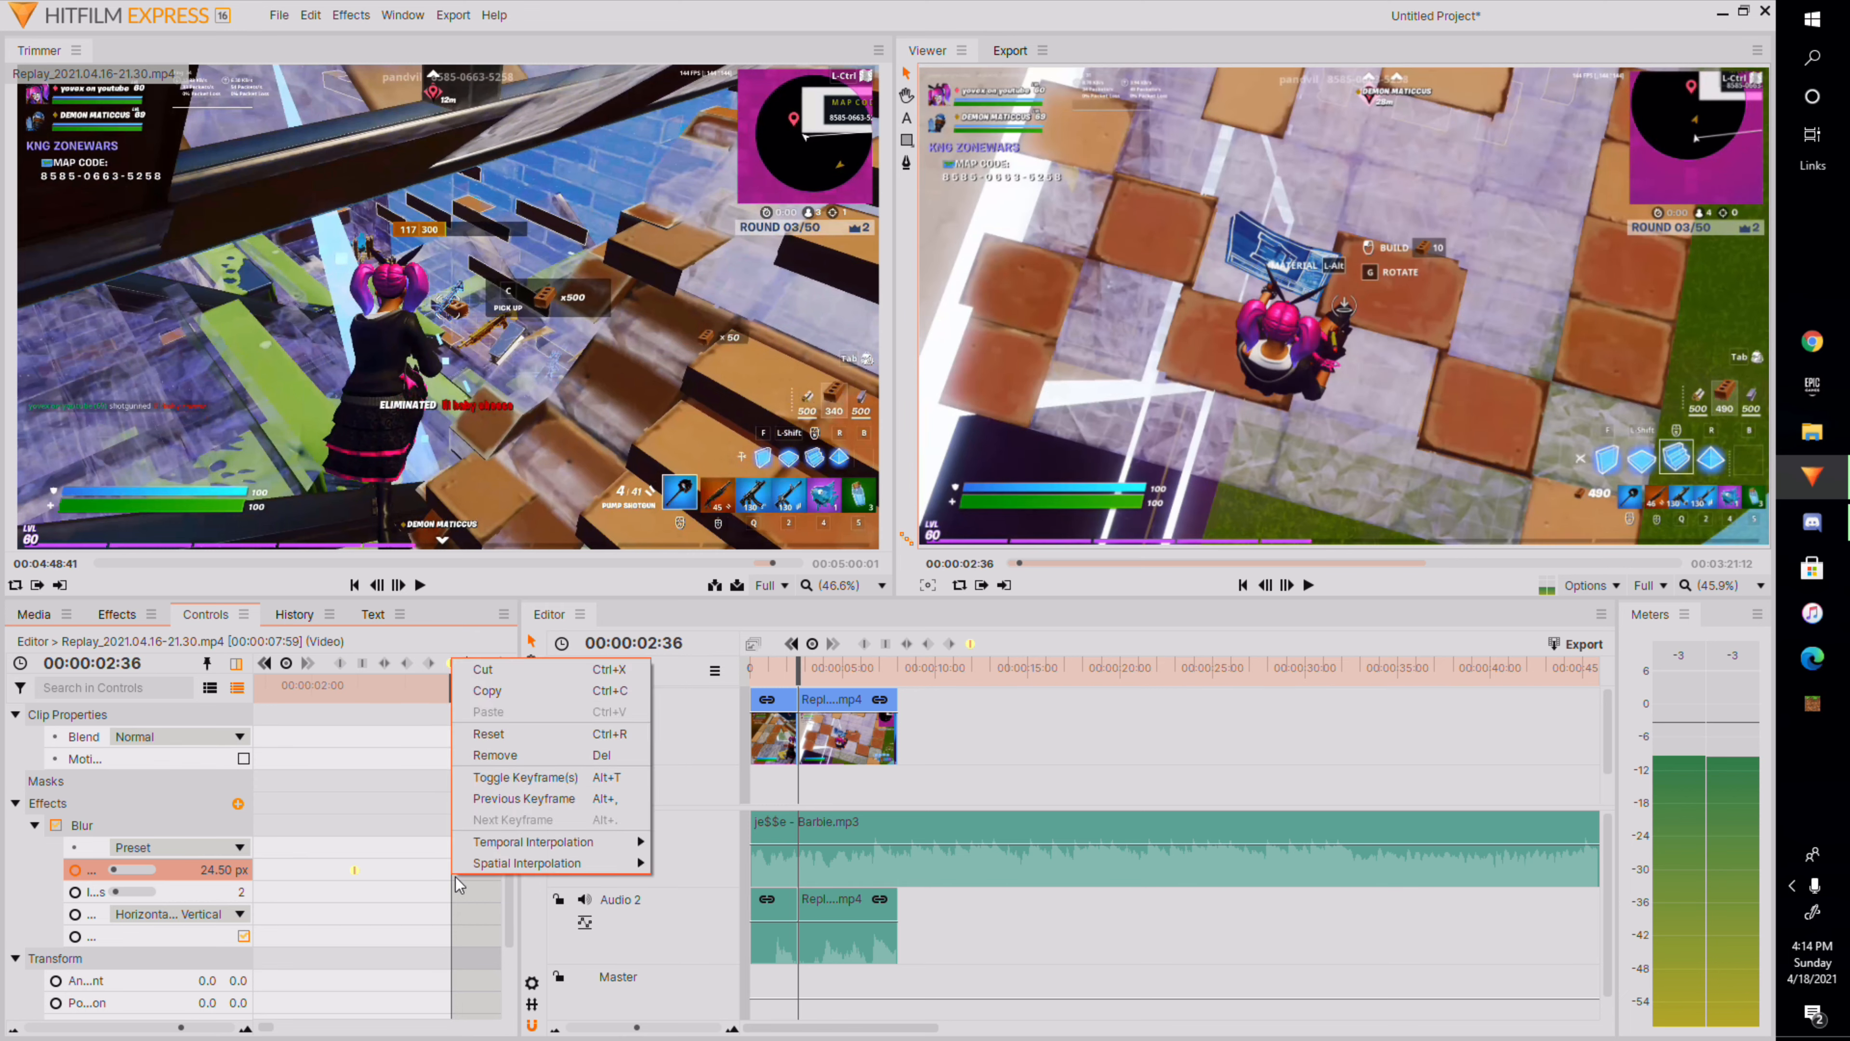
left_click(528, 776)
left_click_drag(129, 871, 43, 874)
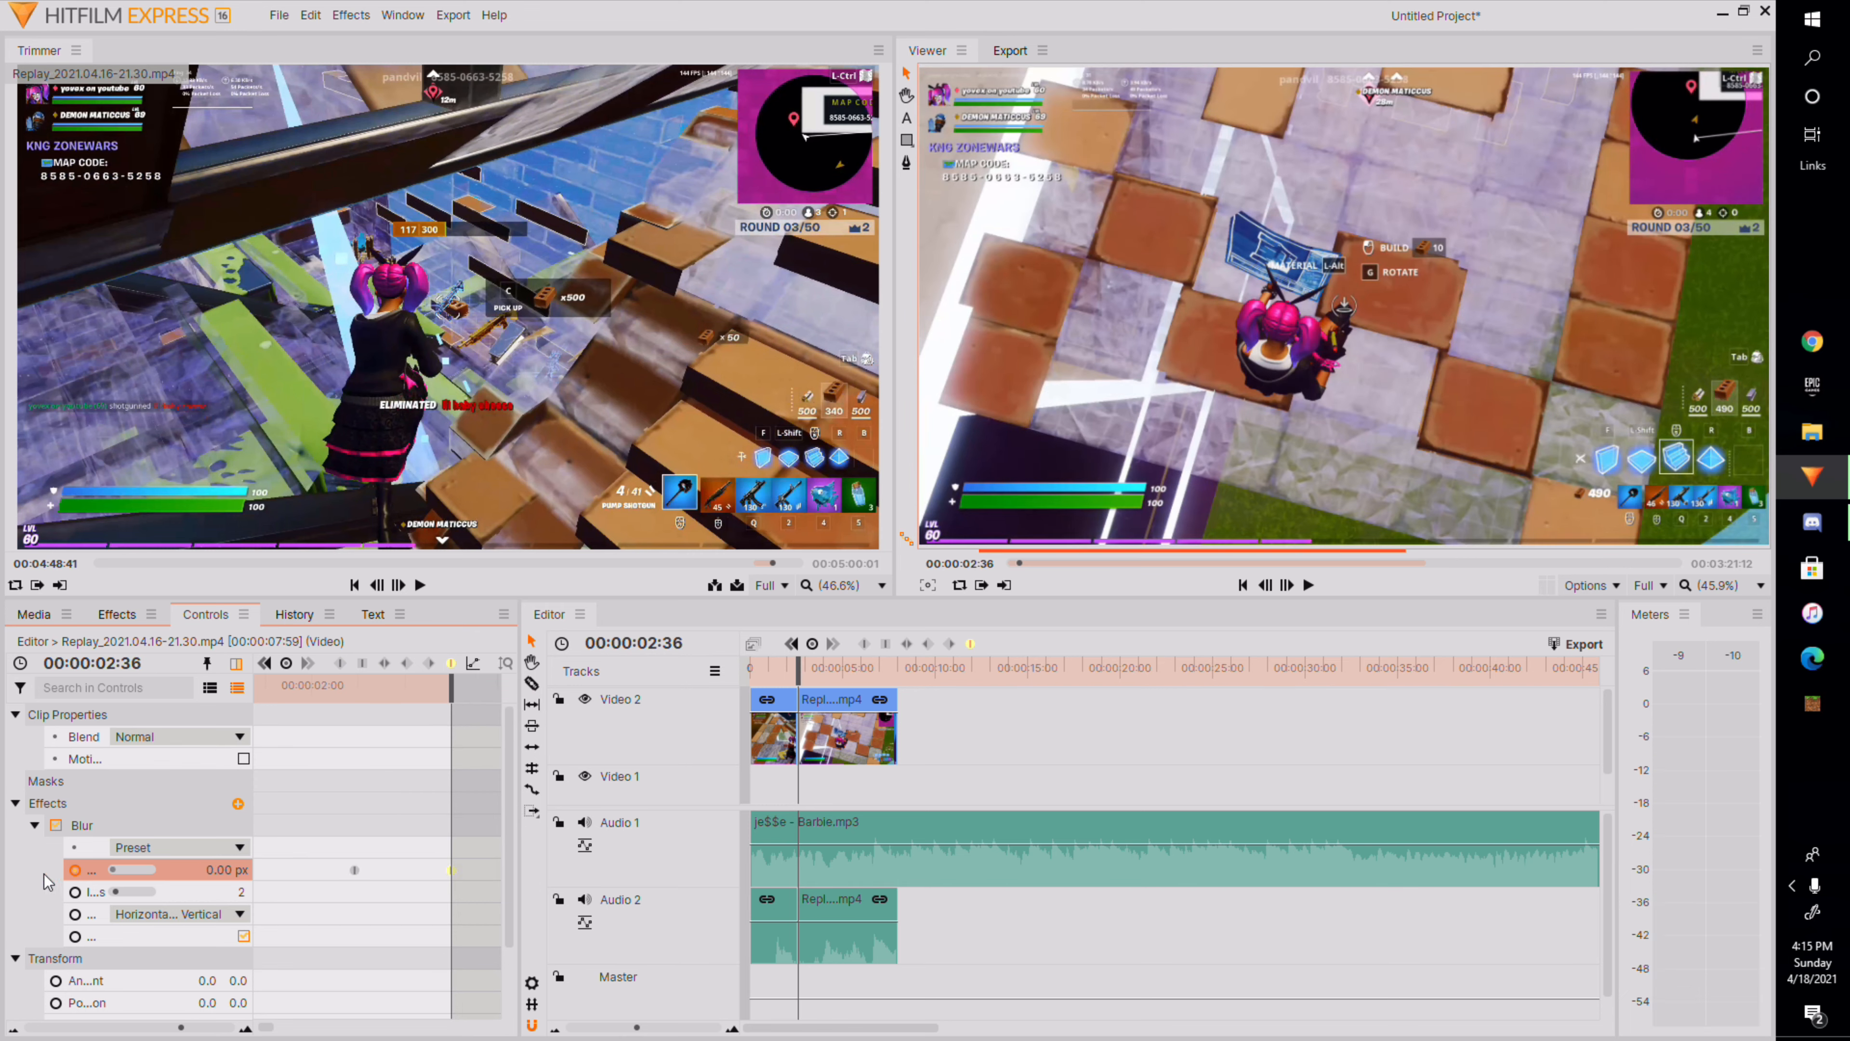
Play back the blur transition in the viewer to preview it.
left_click(781, 667)
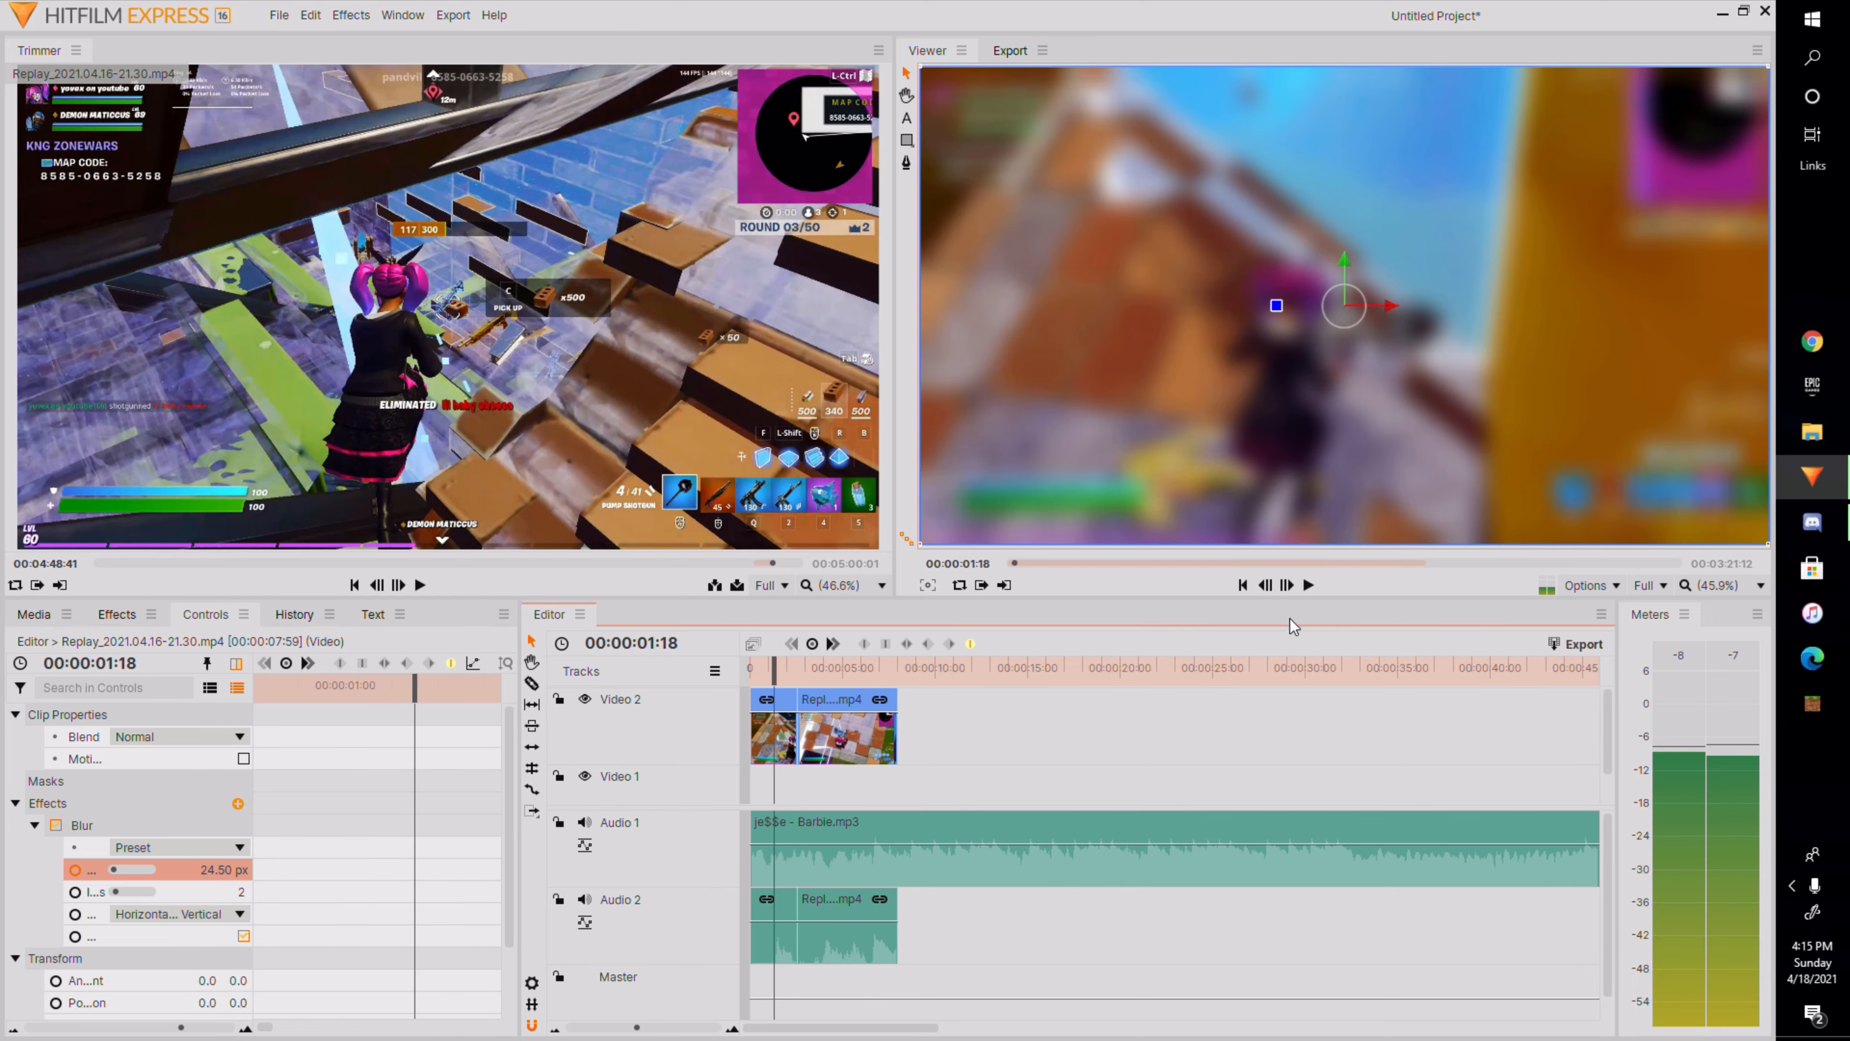
left_click(1309, 585)
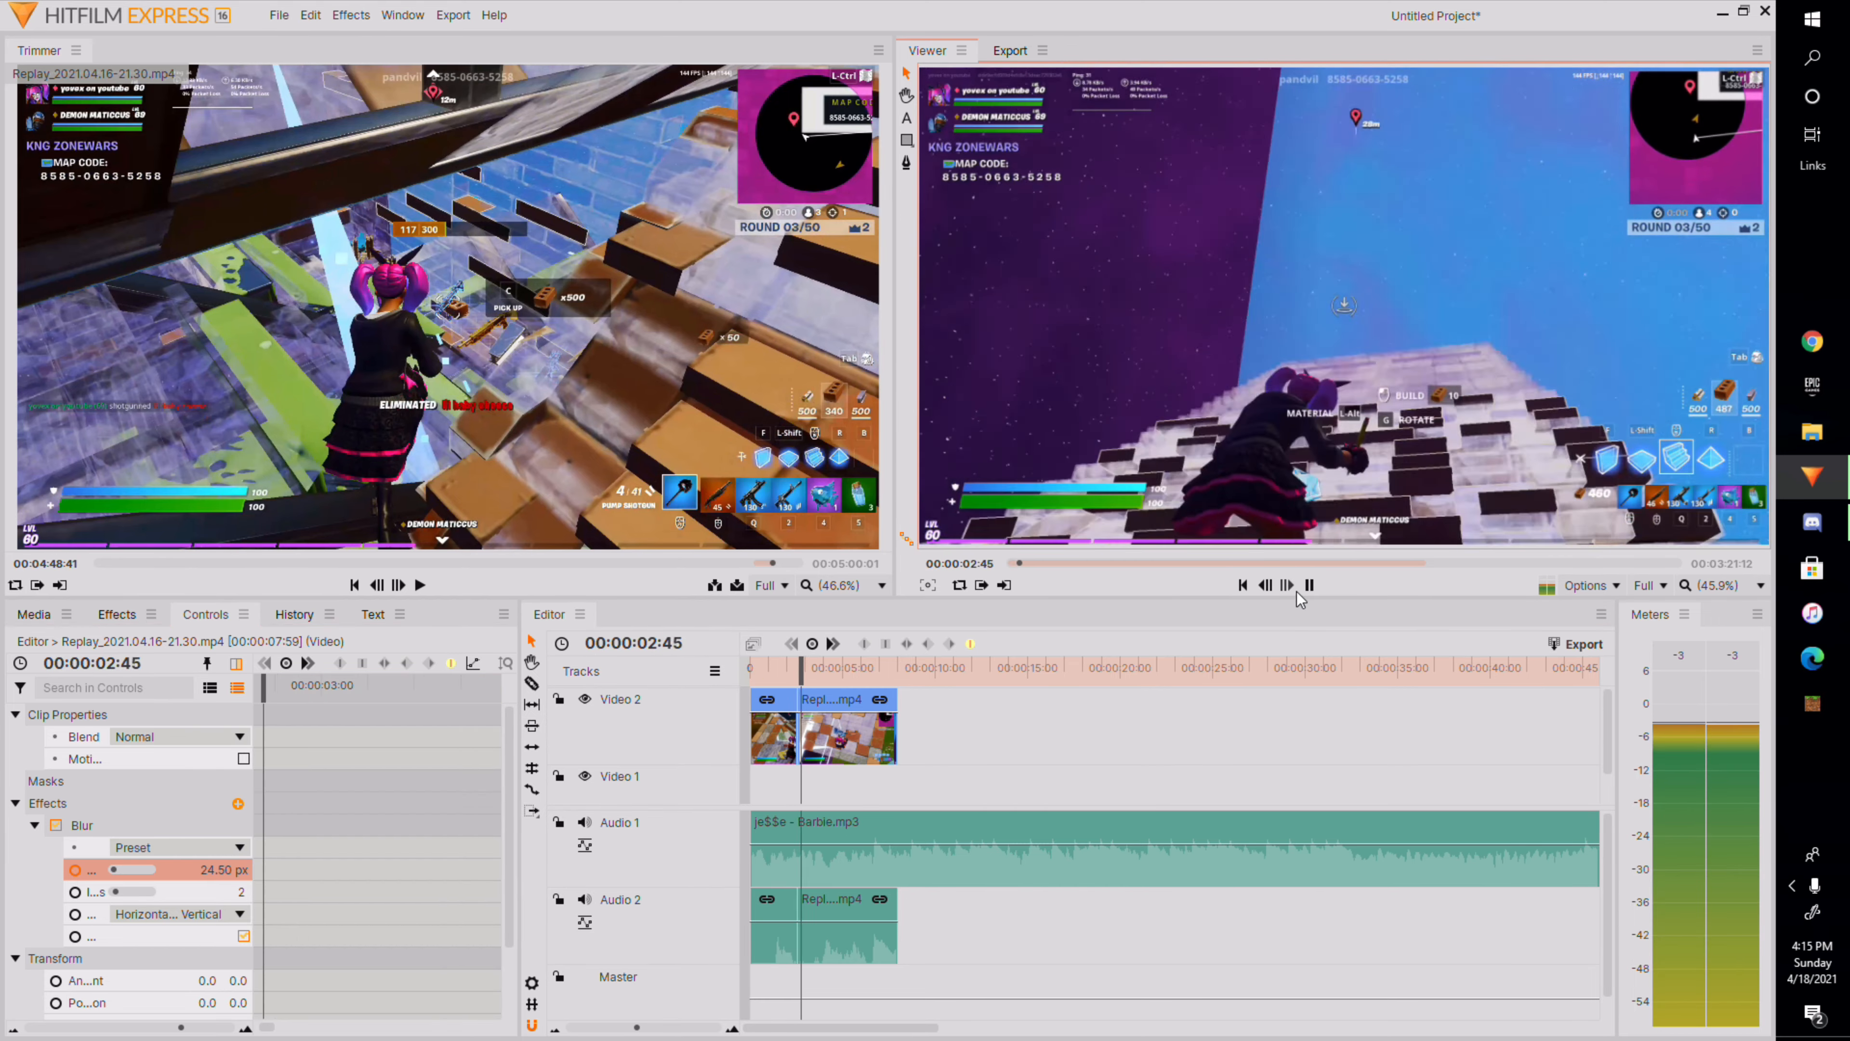
left_click(1309, 585)
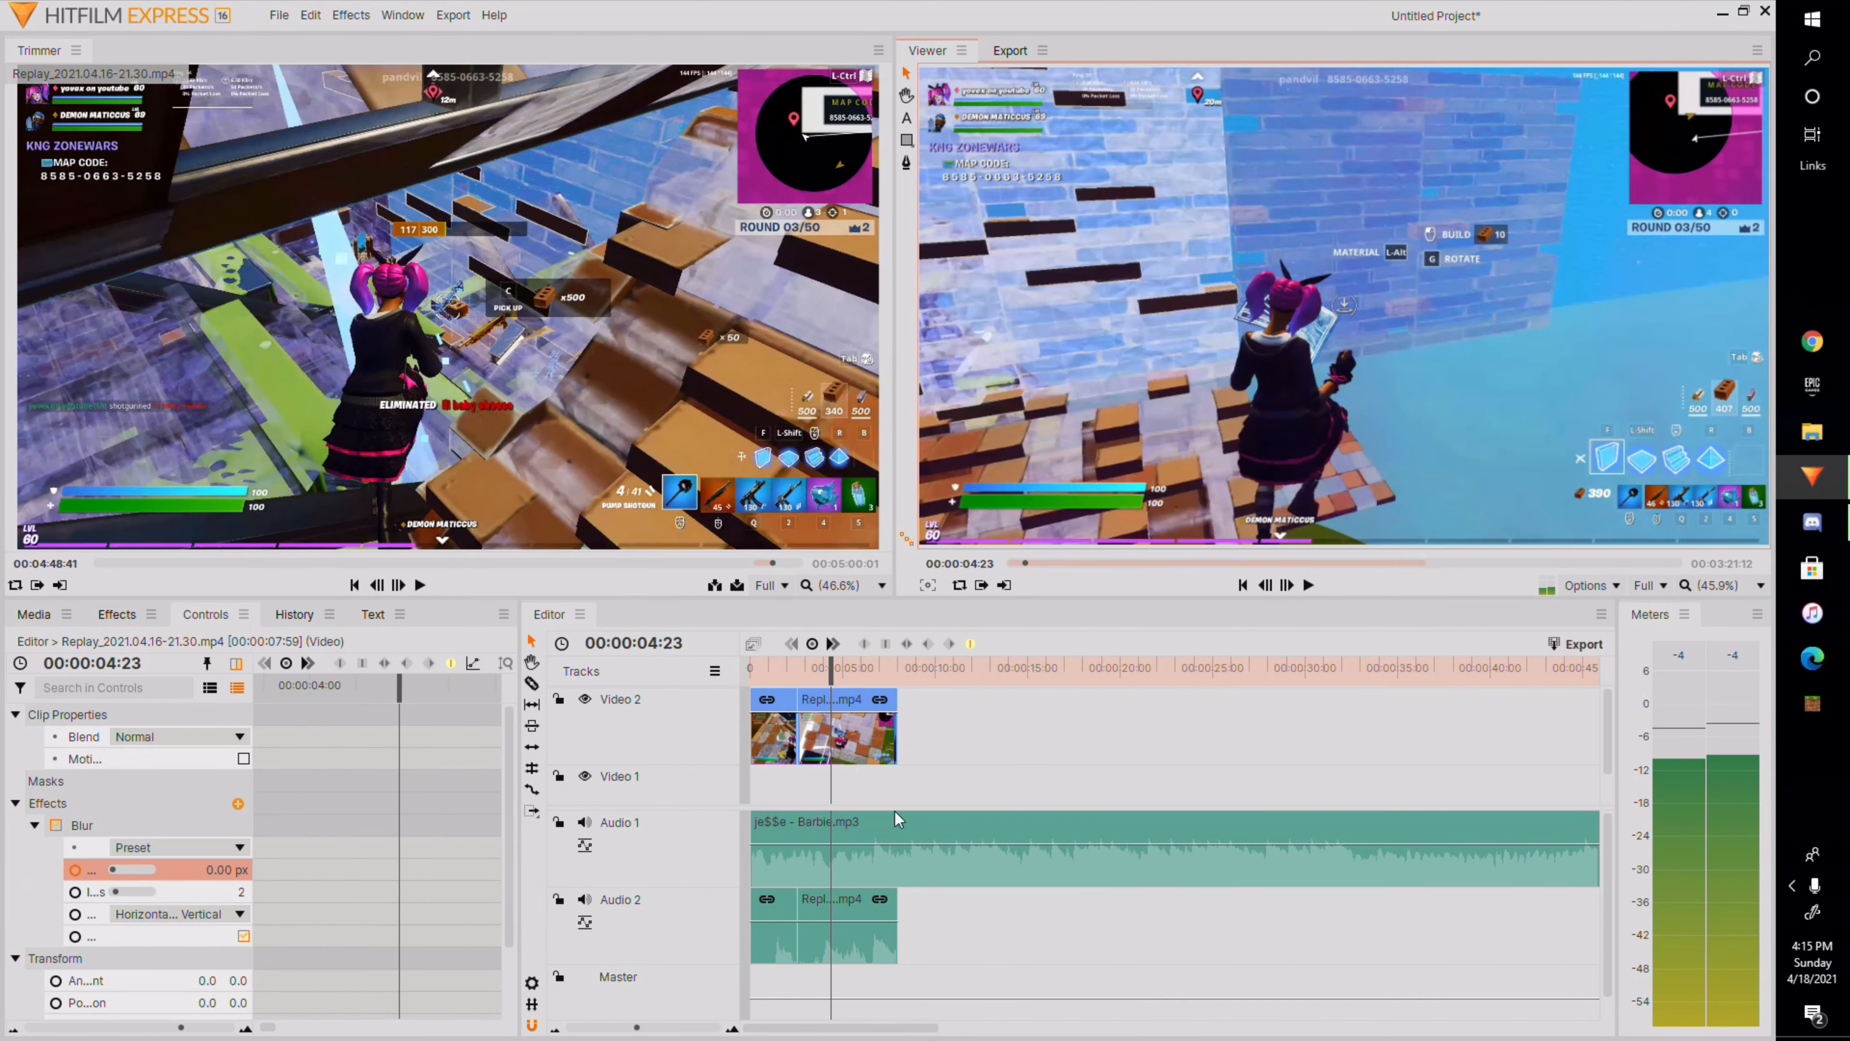
Draw a text box near the top of the frame at 00:00:00:17 and enter 'edited by yovex'.
left_click_drag(838, 660, 766, 823)
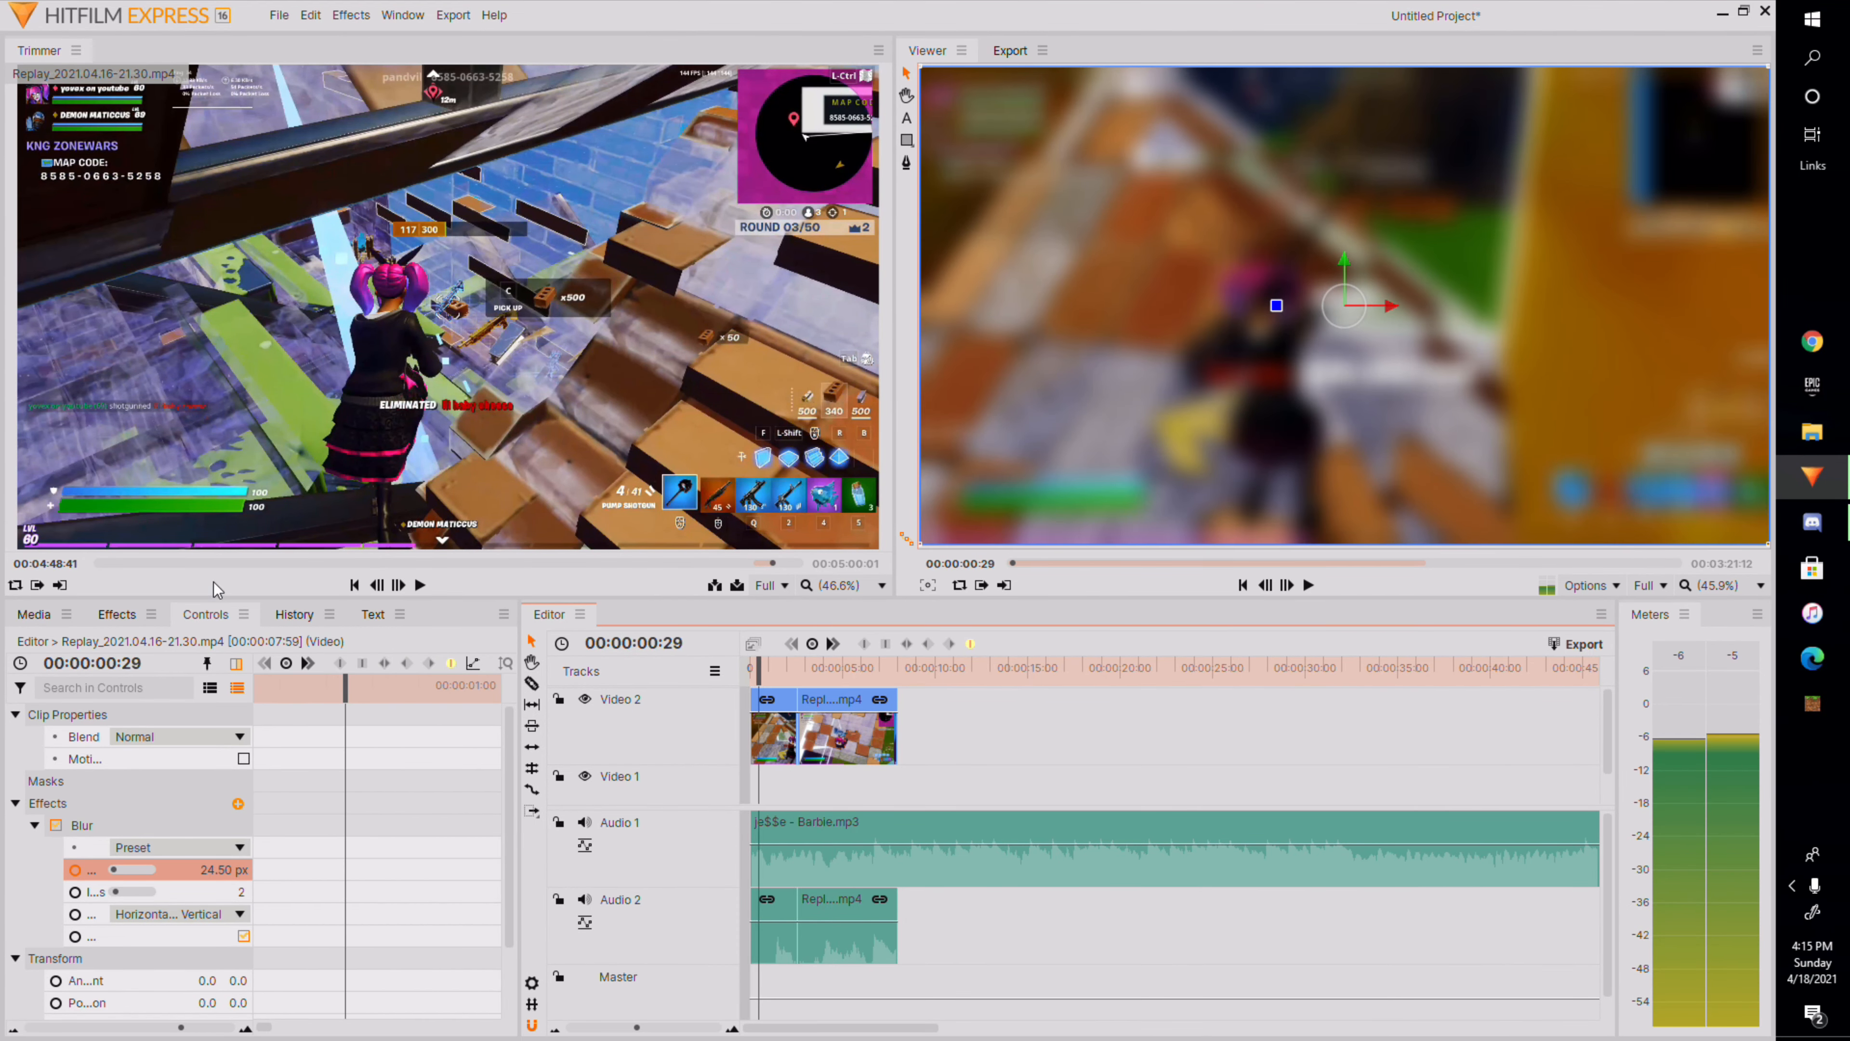
left_click_drag(758, 677, 755, 677)
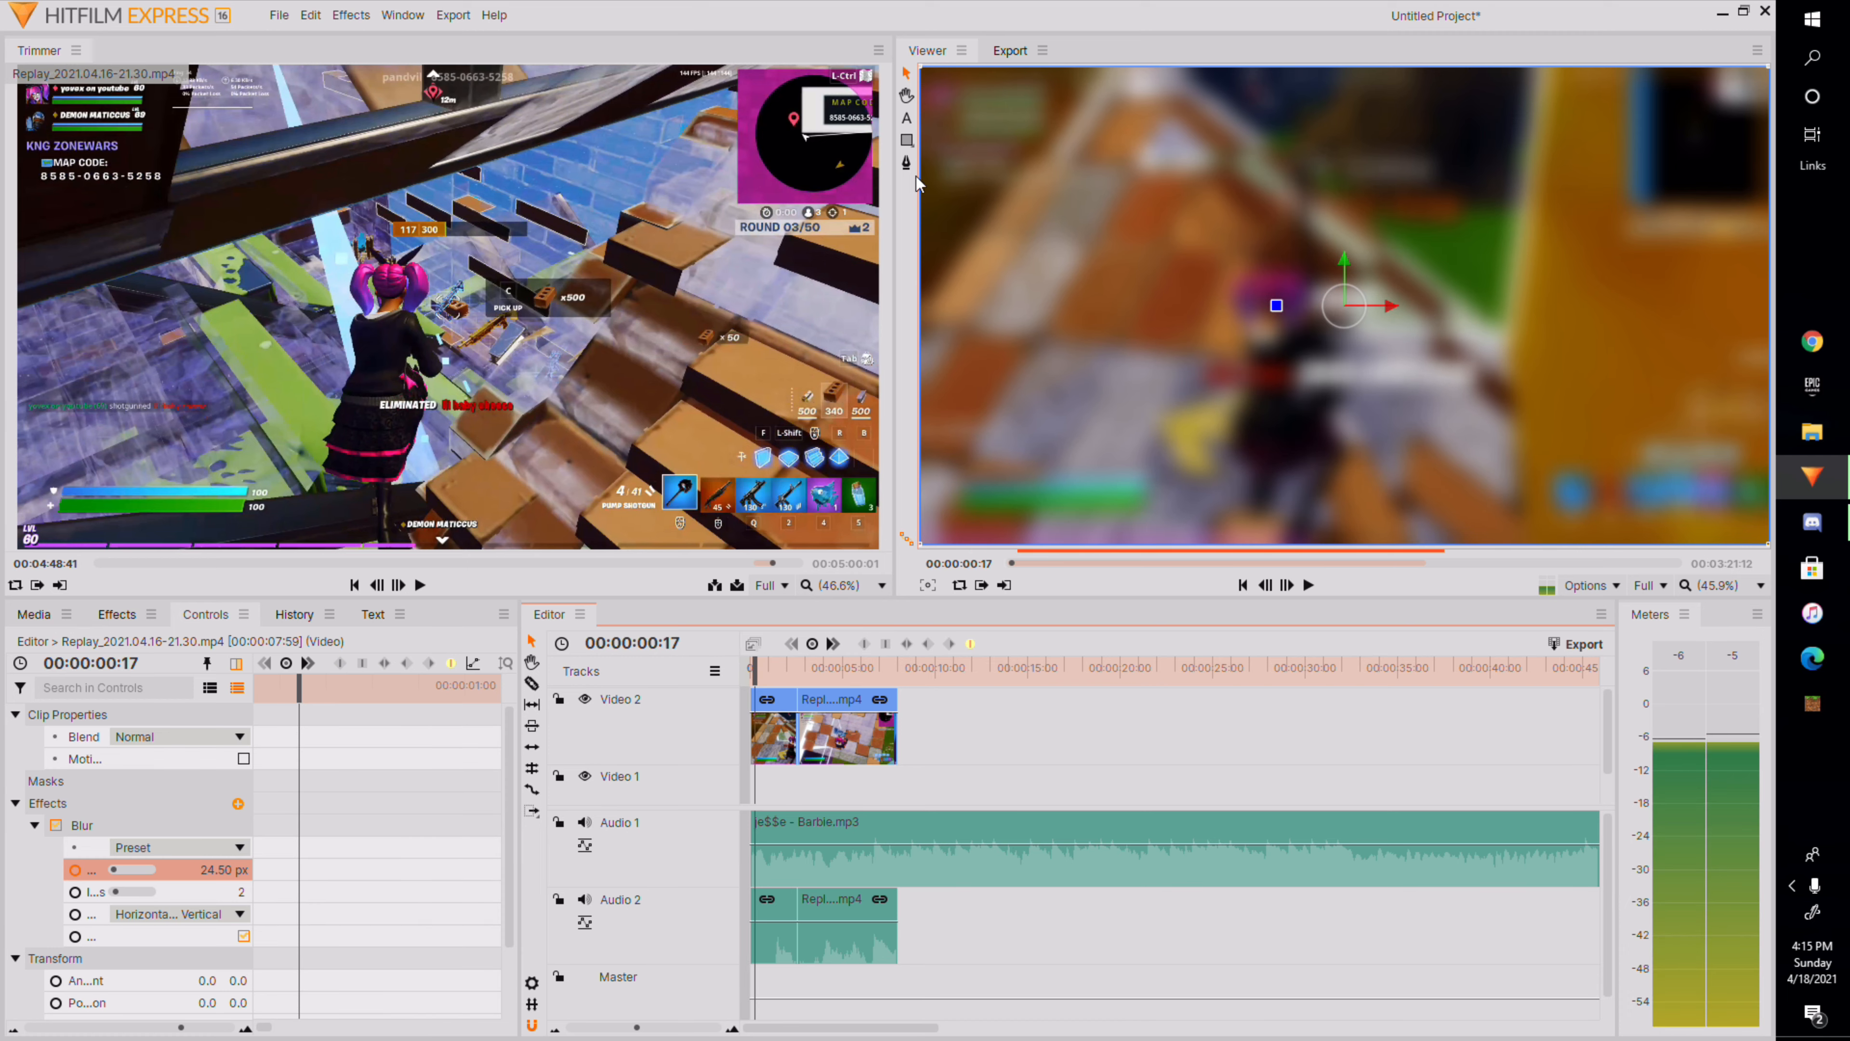
left_click(906, 118)
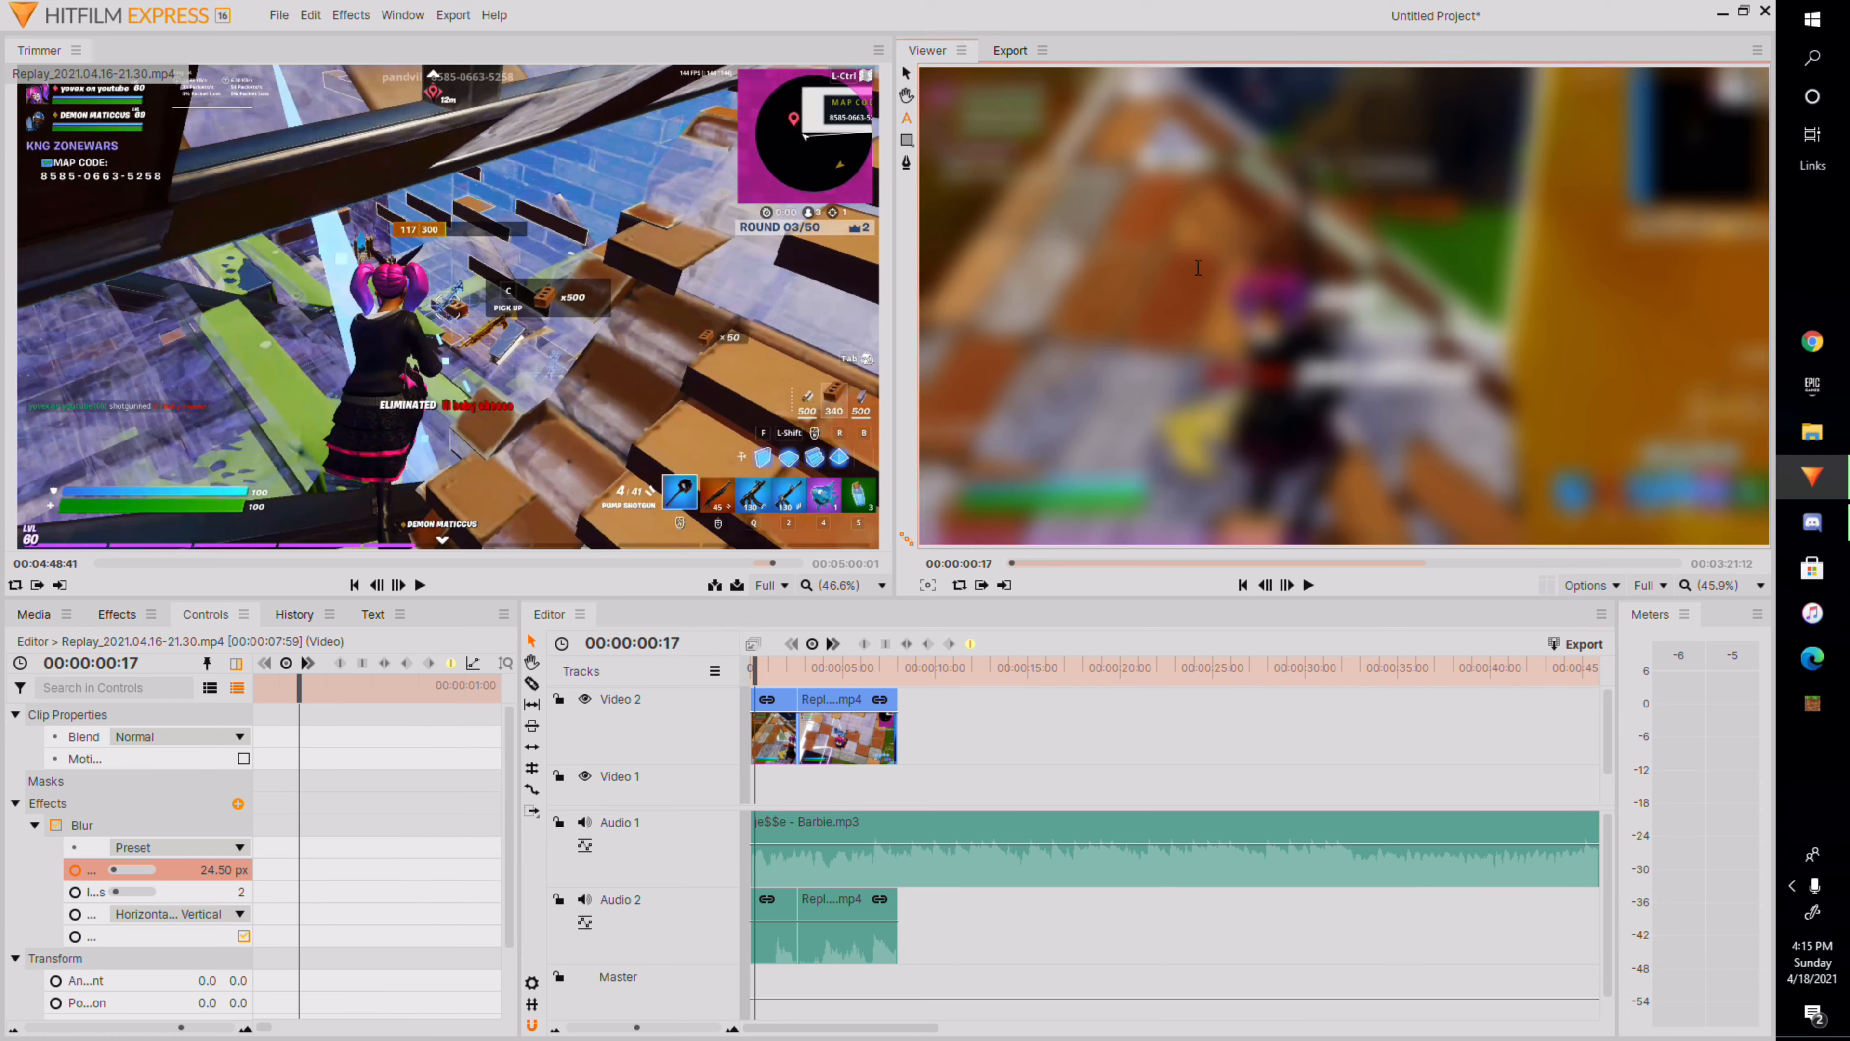
left_click_drag(1100, 237, 1710, 399)
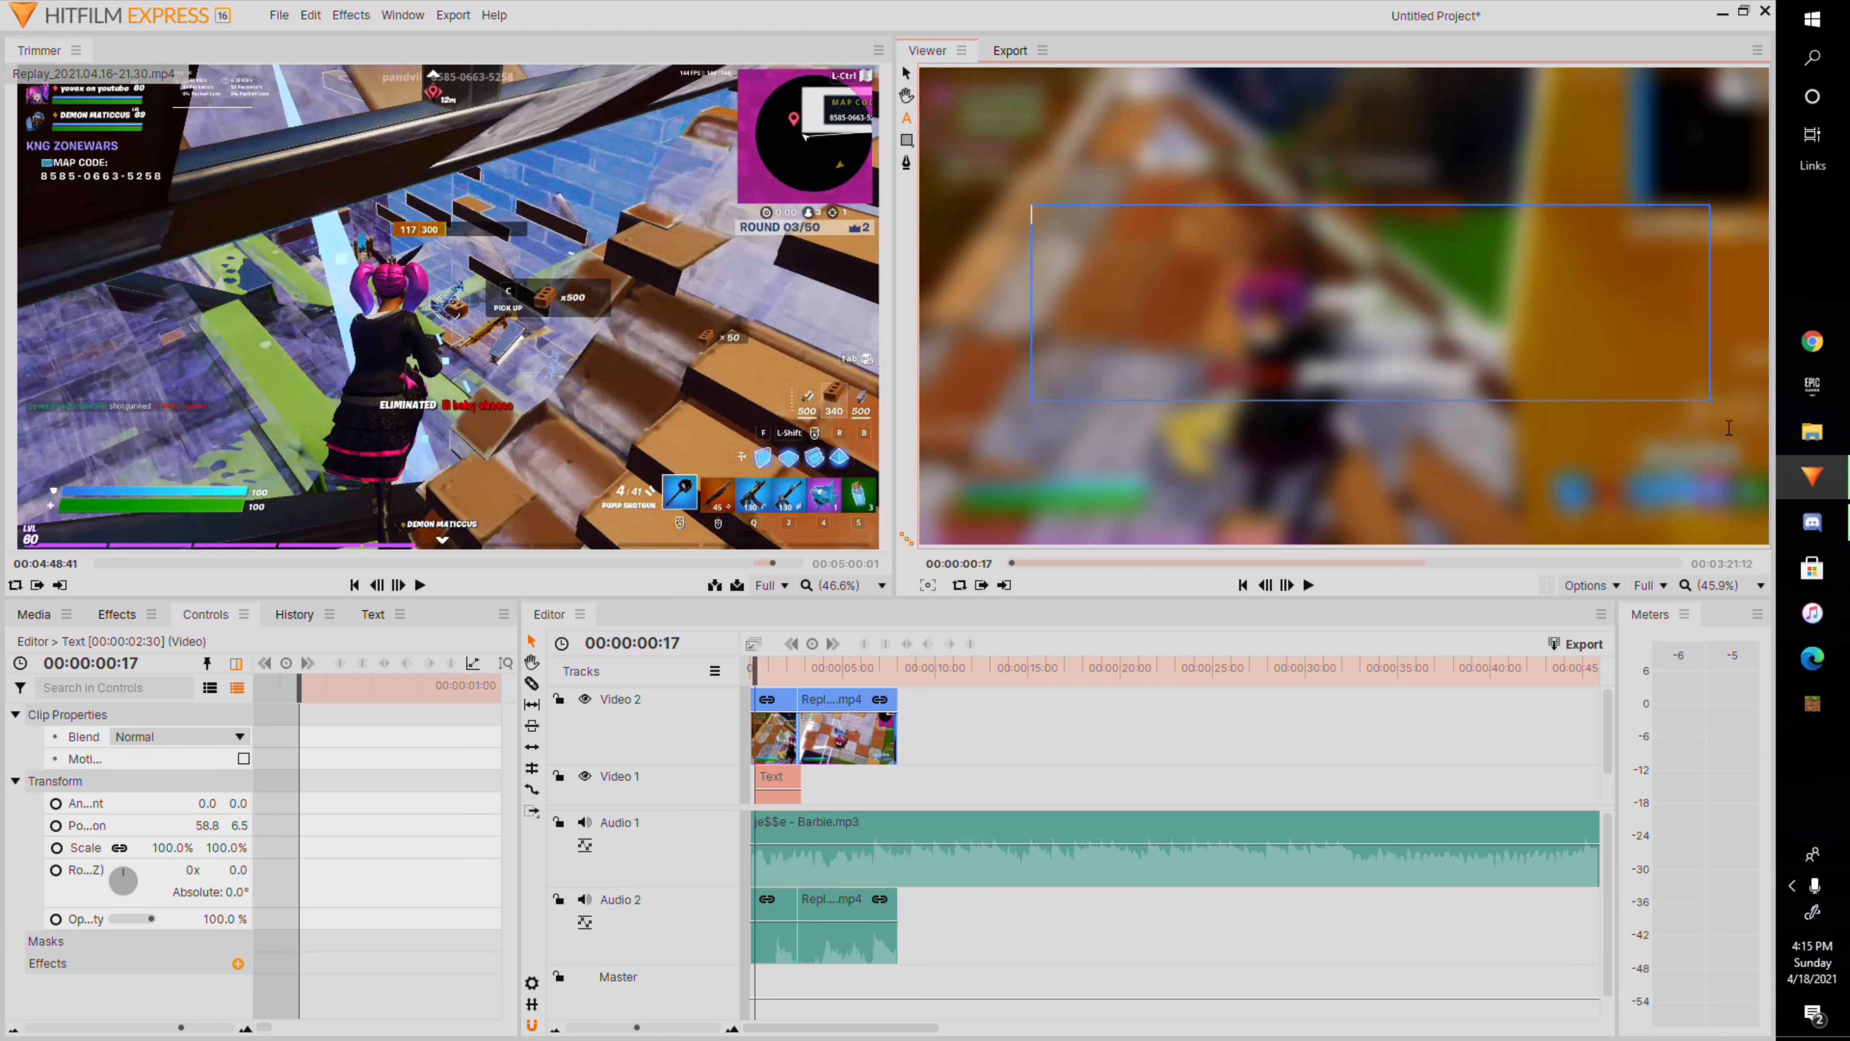
type("YOVEX ON youtube")
Move the text clip onto a new top track and extend its end to the cut between the segments.
scroll(794, 778, "down", 1)
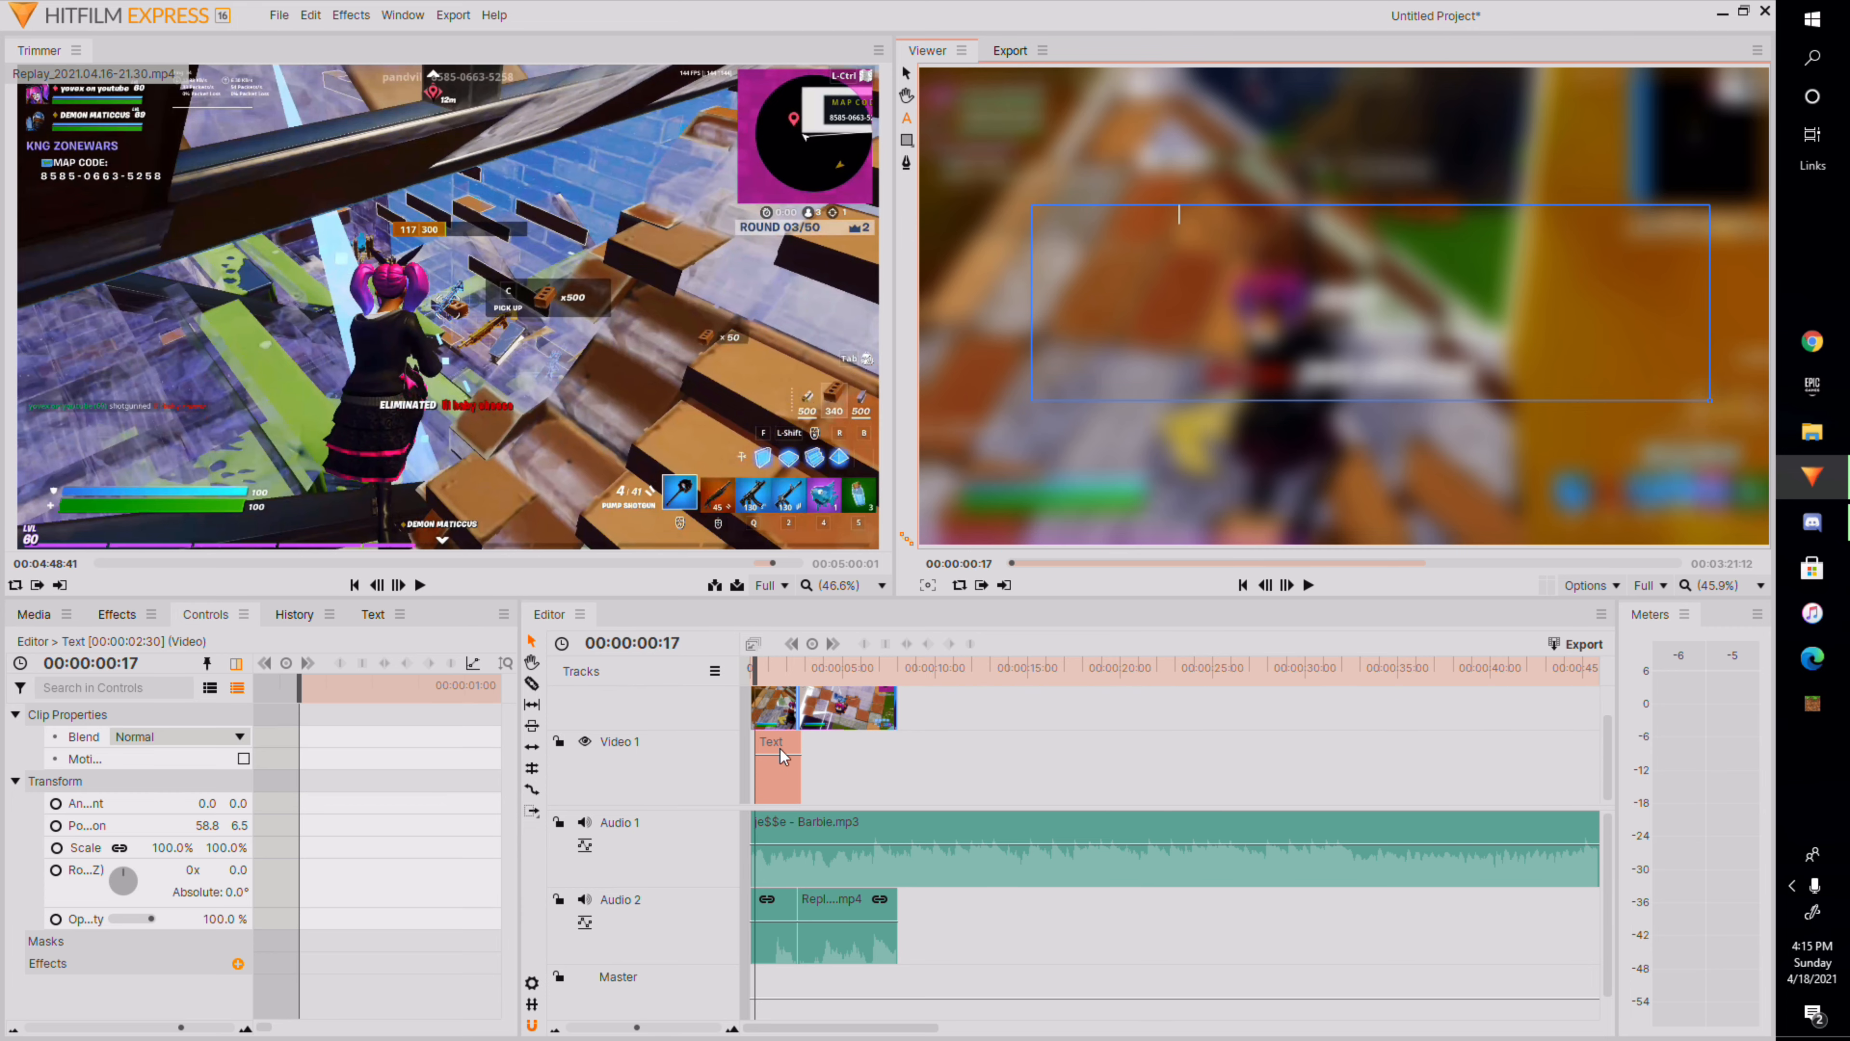
left_click_drag(786, 774, 778, 701)
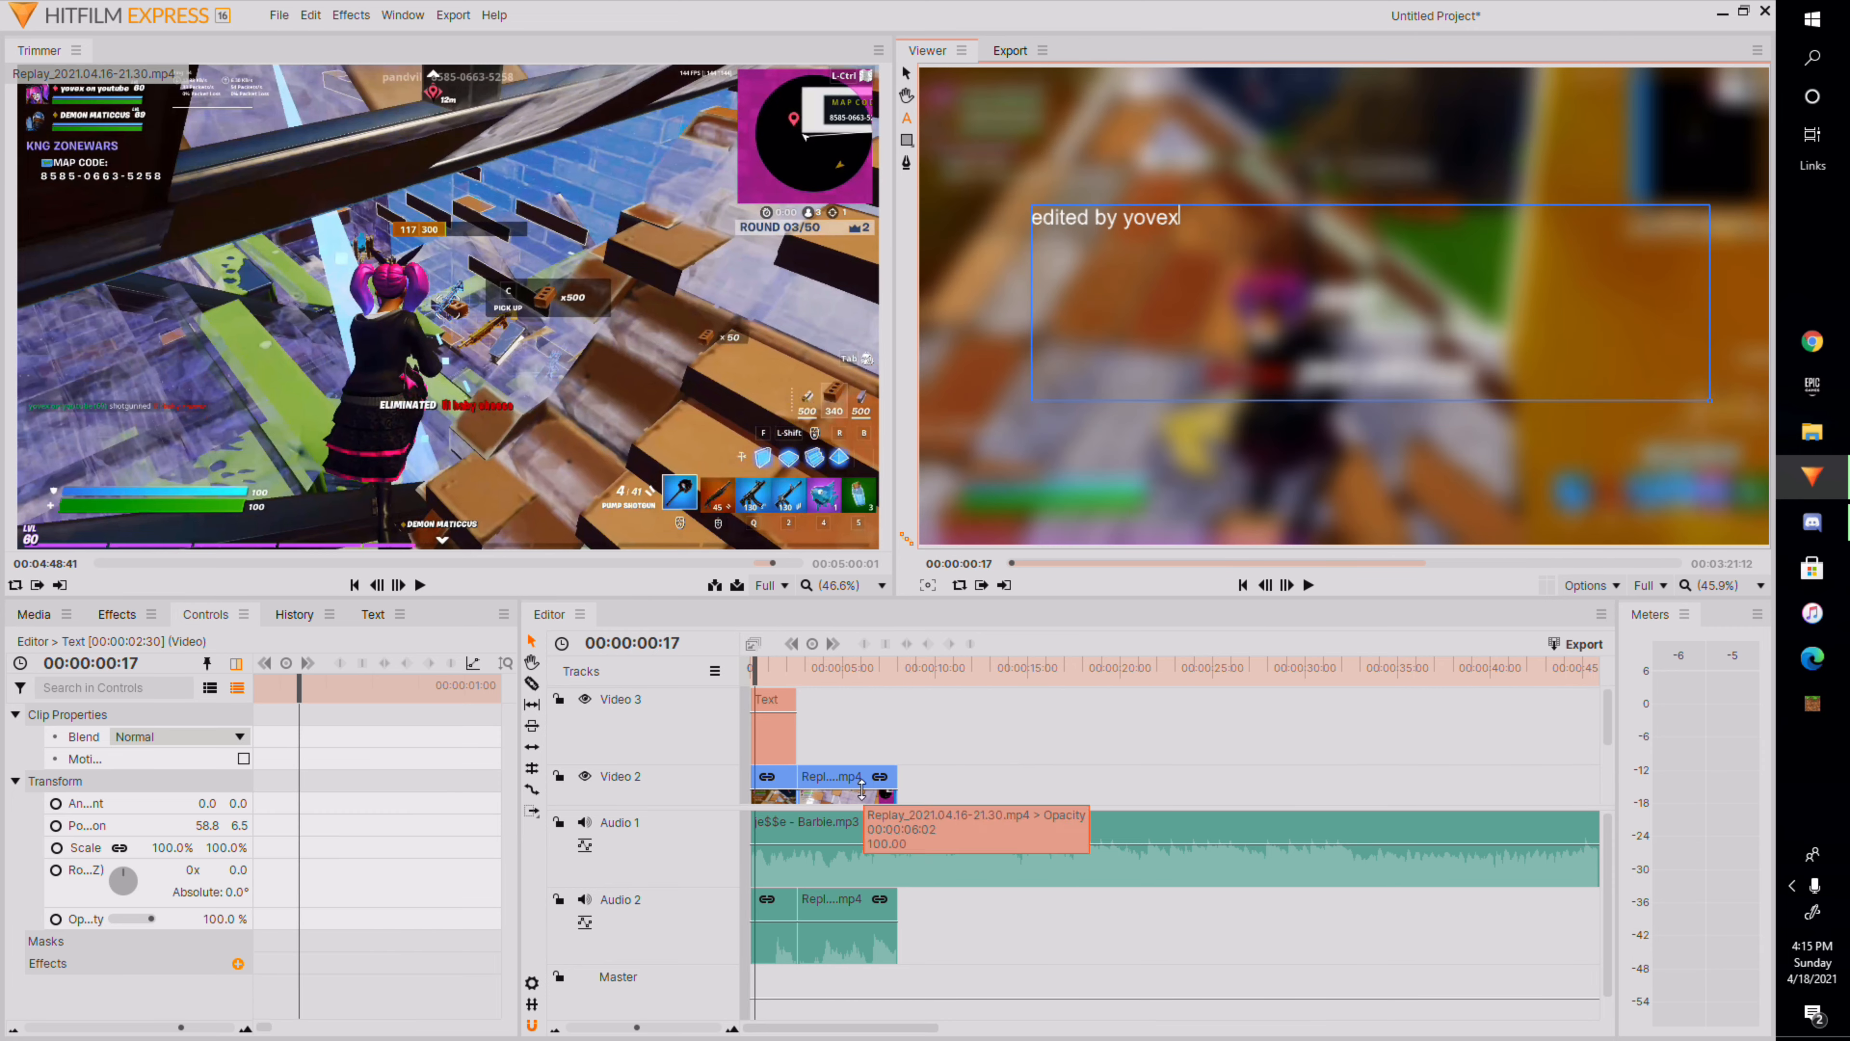
scroll(832, 784, "up", 3)
left_click_drag(989, 725, 998, 726)
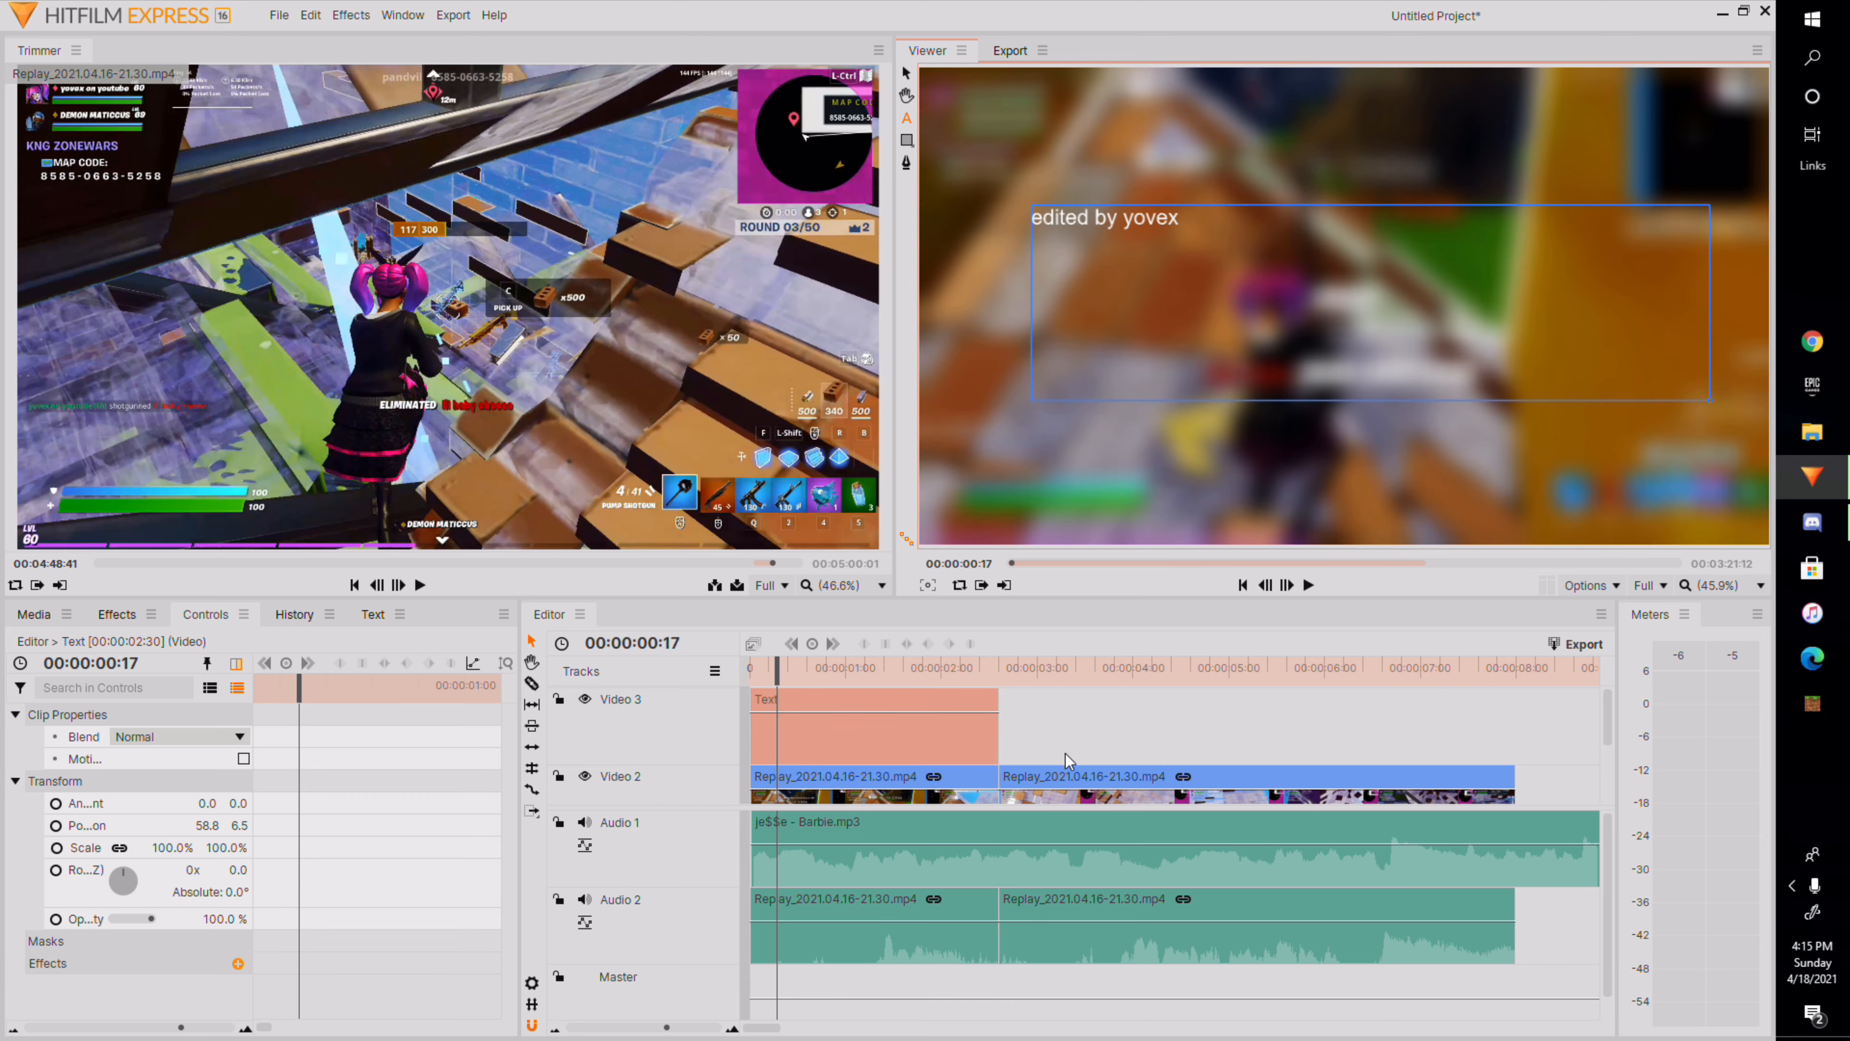
scroll(1067, 760, "down", 3)
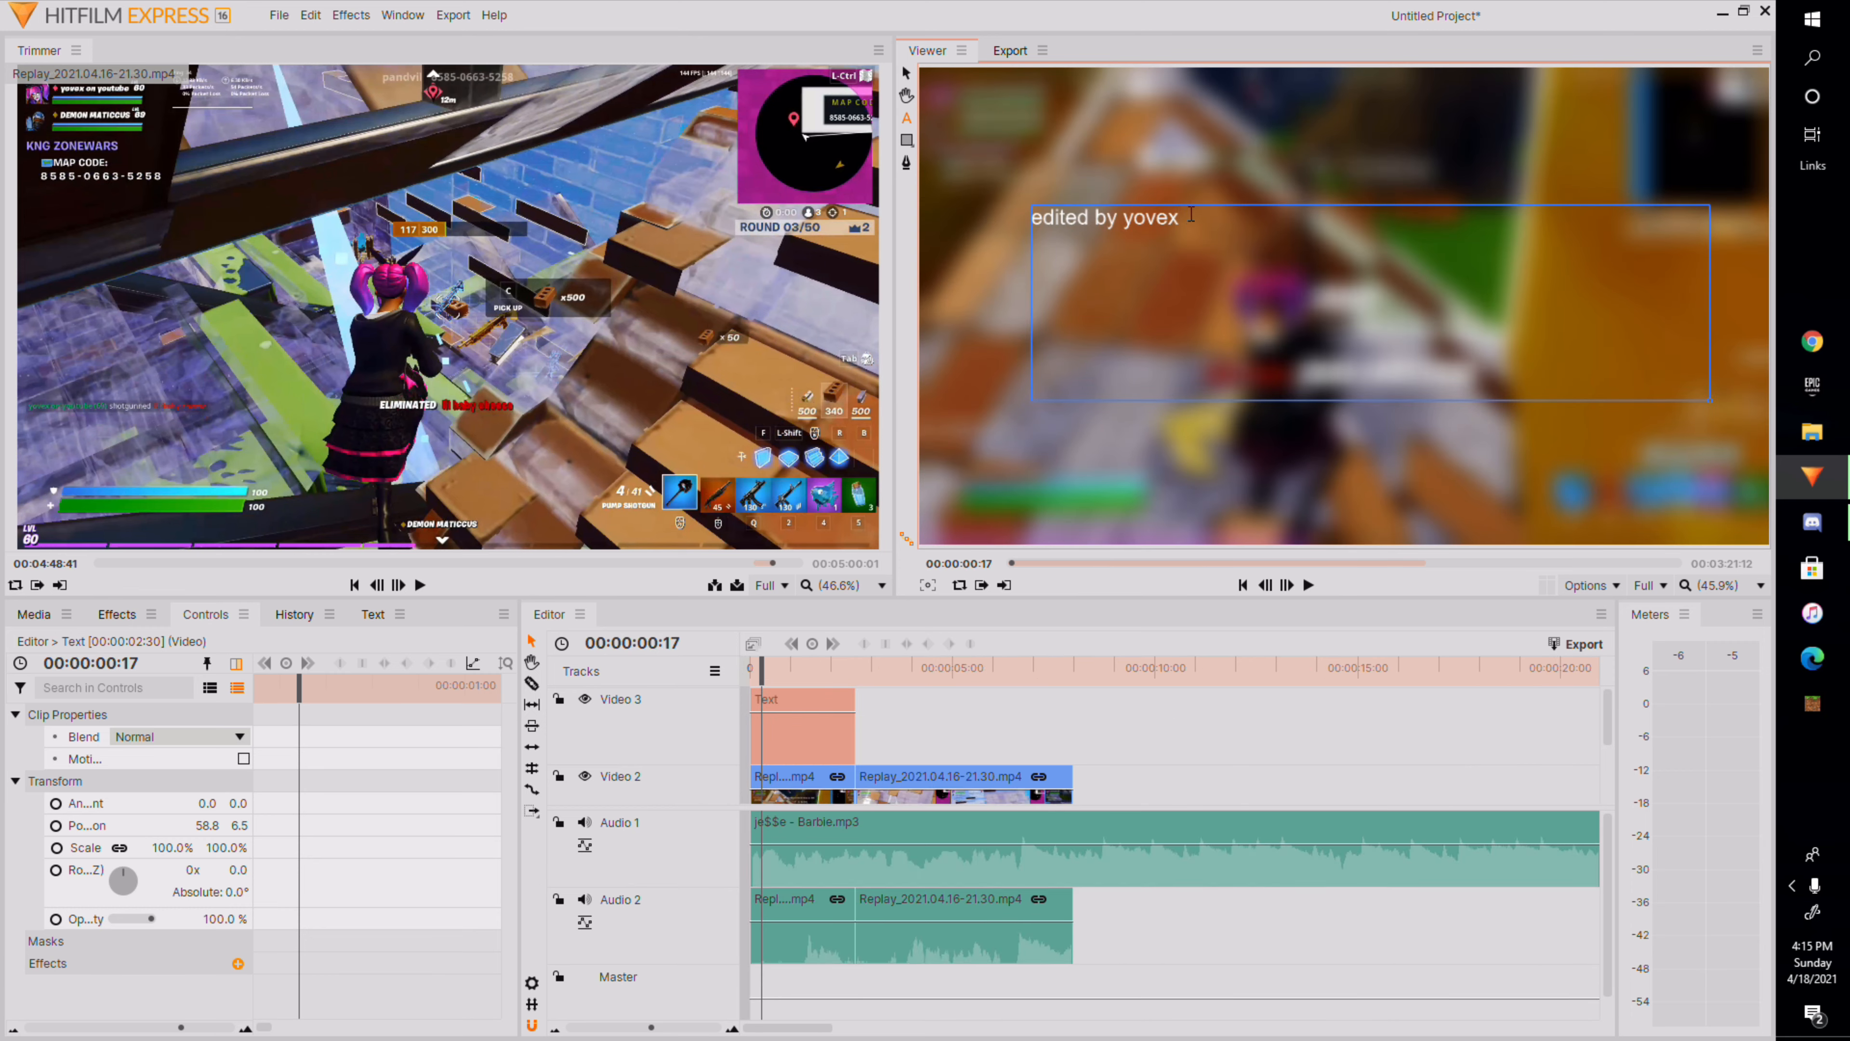
Select the text and set its font to Retroica with a size of 167.
left_click_drag(1179, 217, 1050, 235)
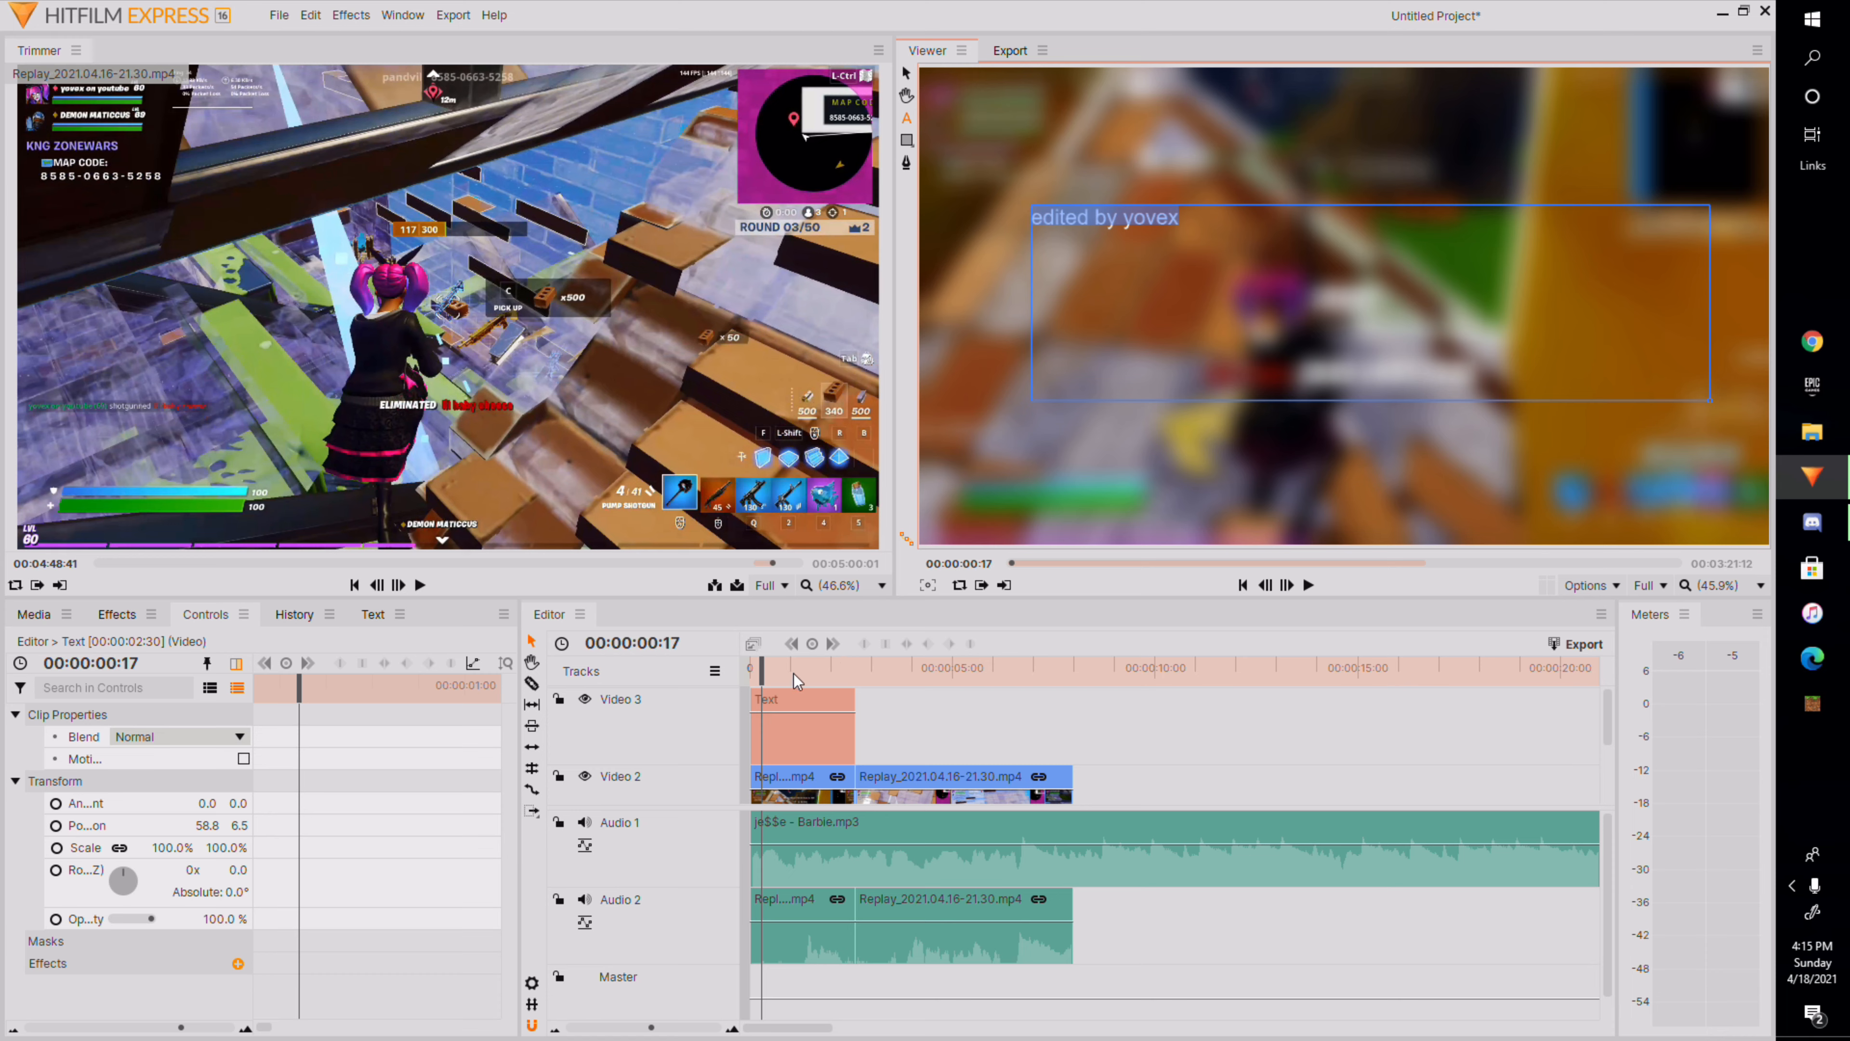
left_click(372, 614)
left_click(266, 690)
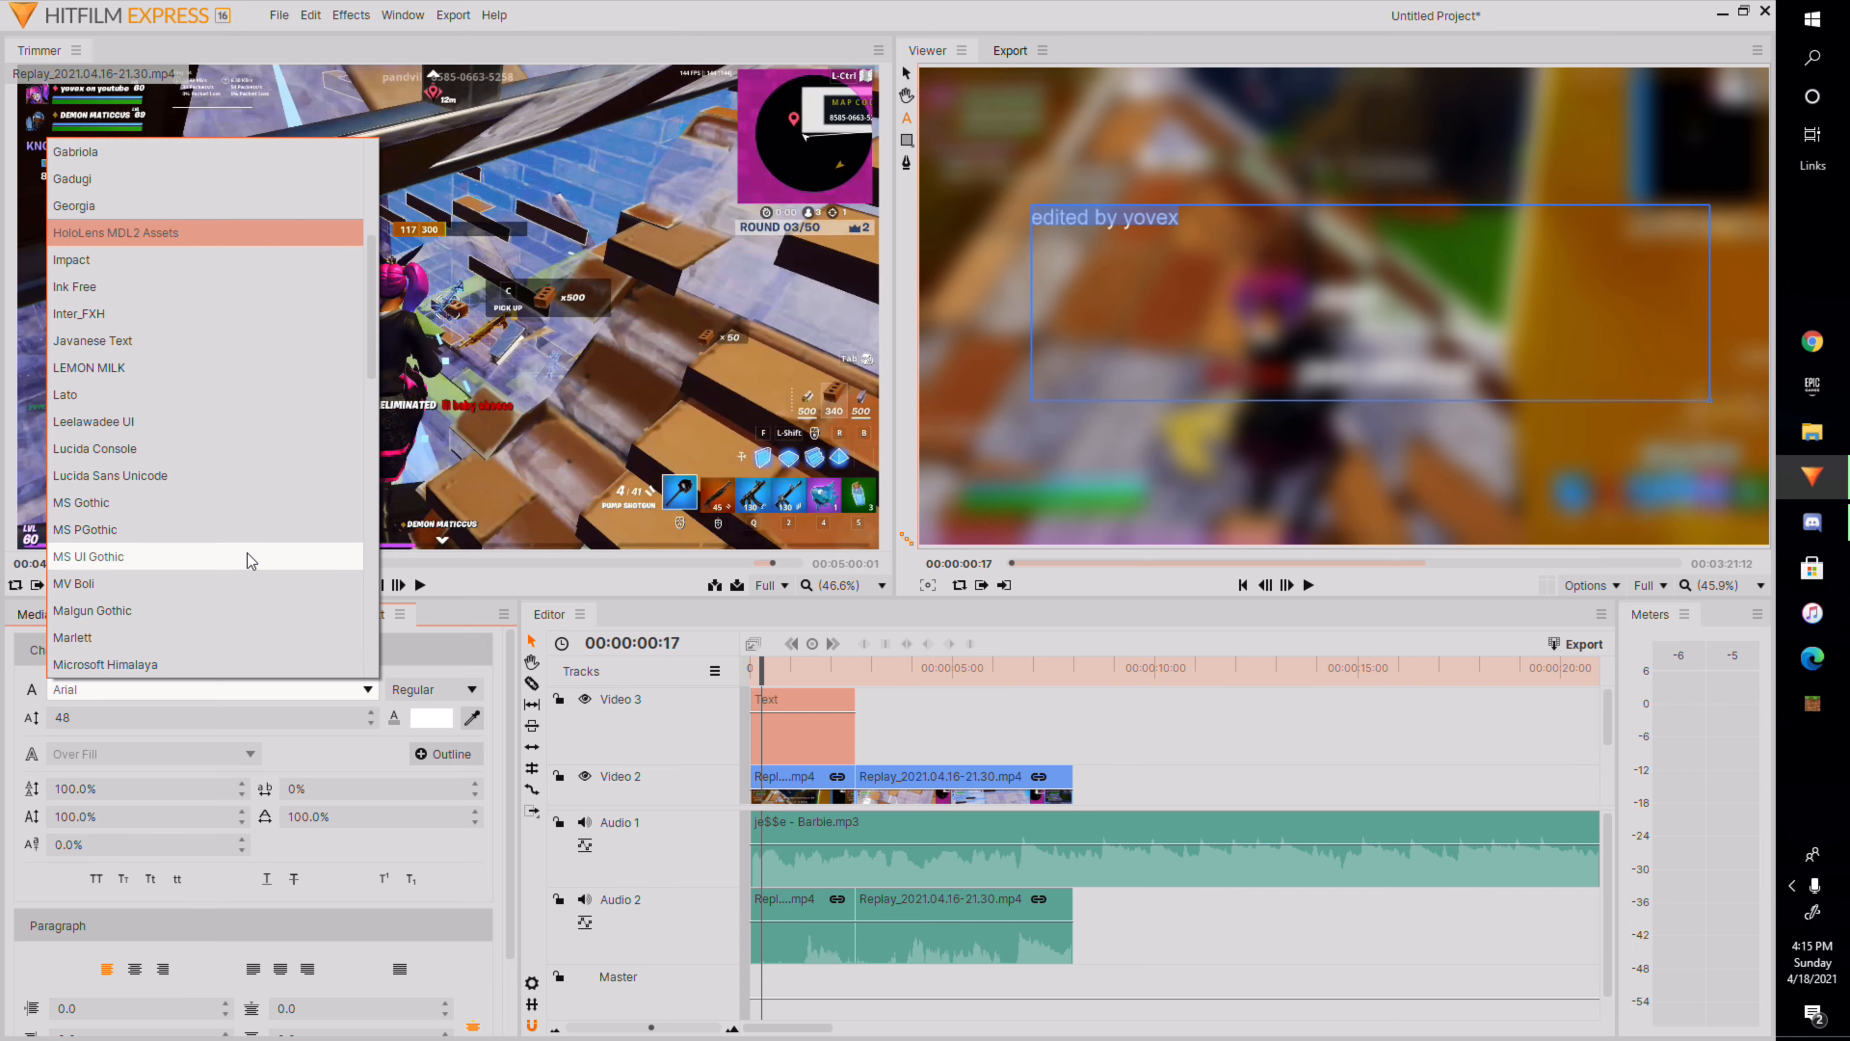
scroll(279, 495, "down", 9)
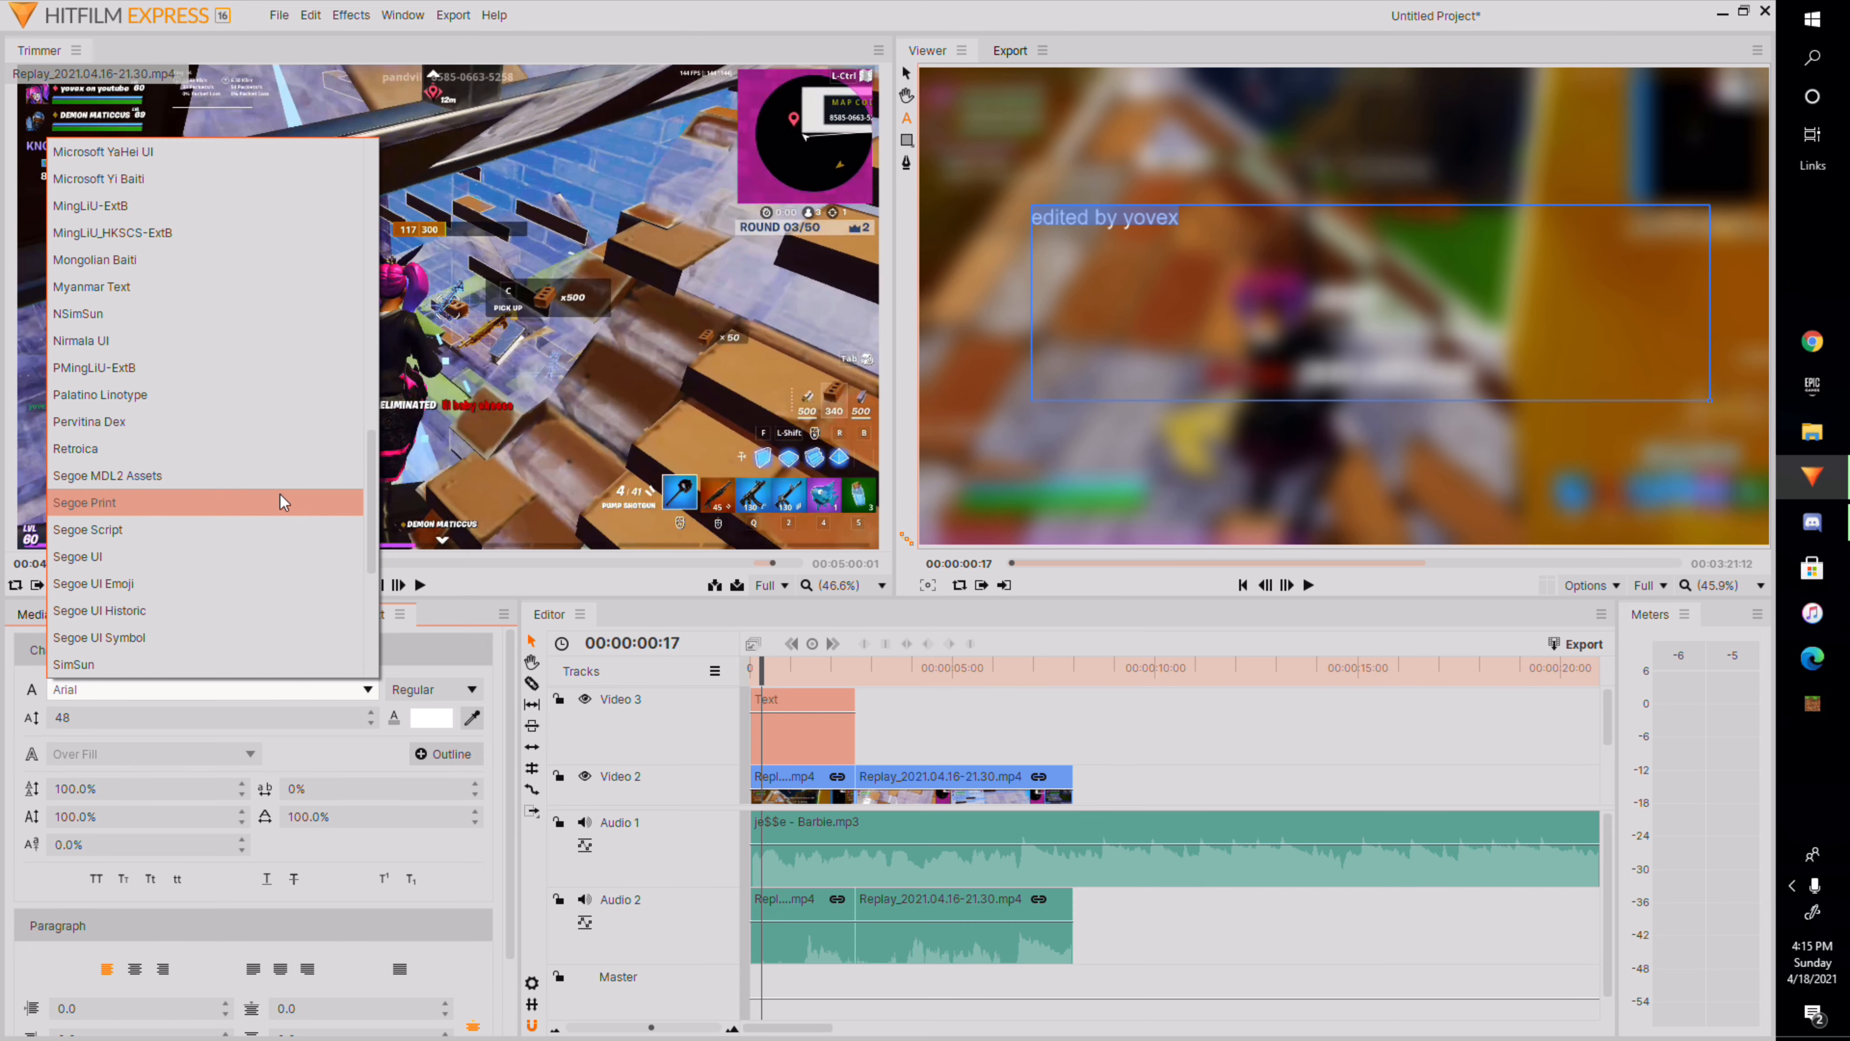
left_click(239, 449)
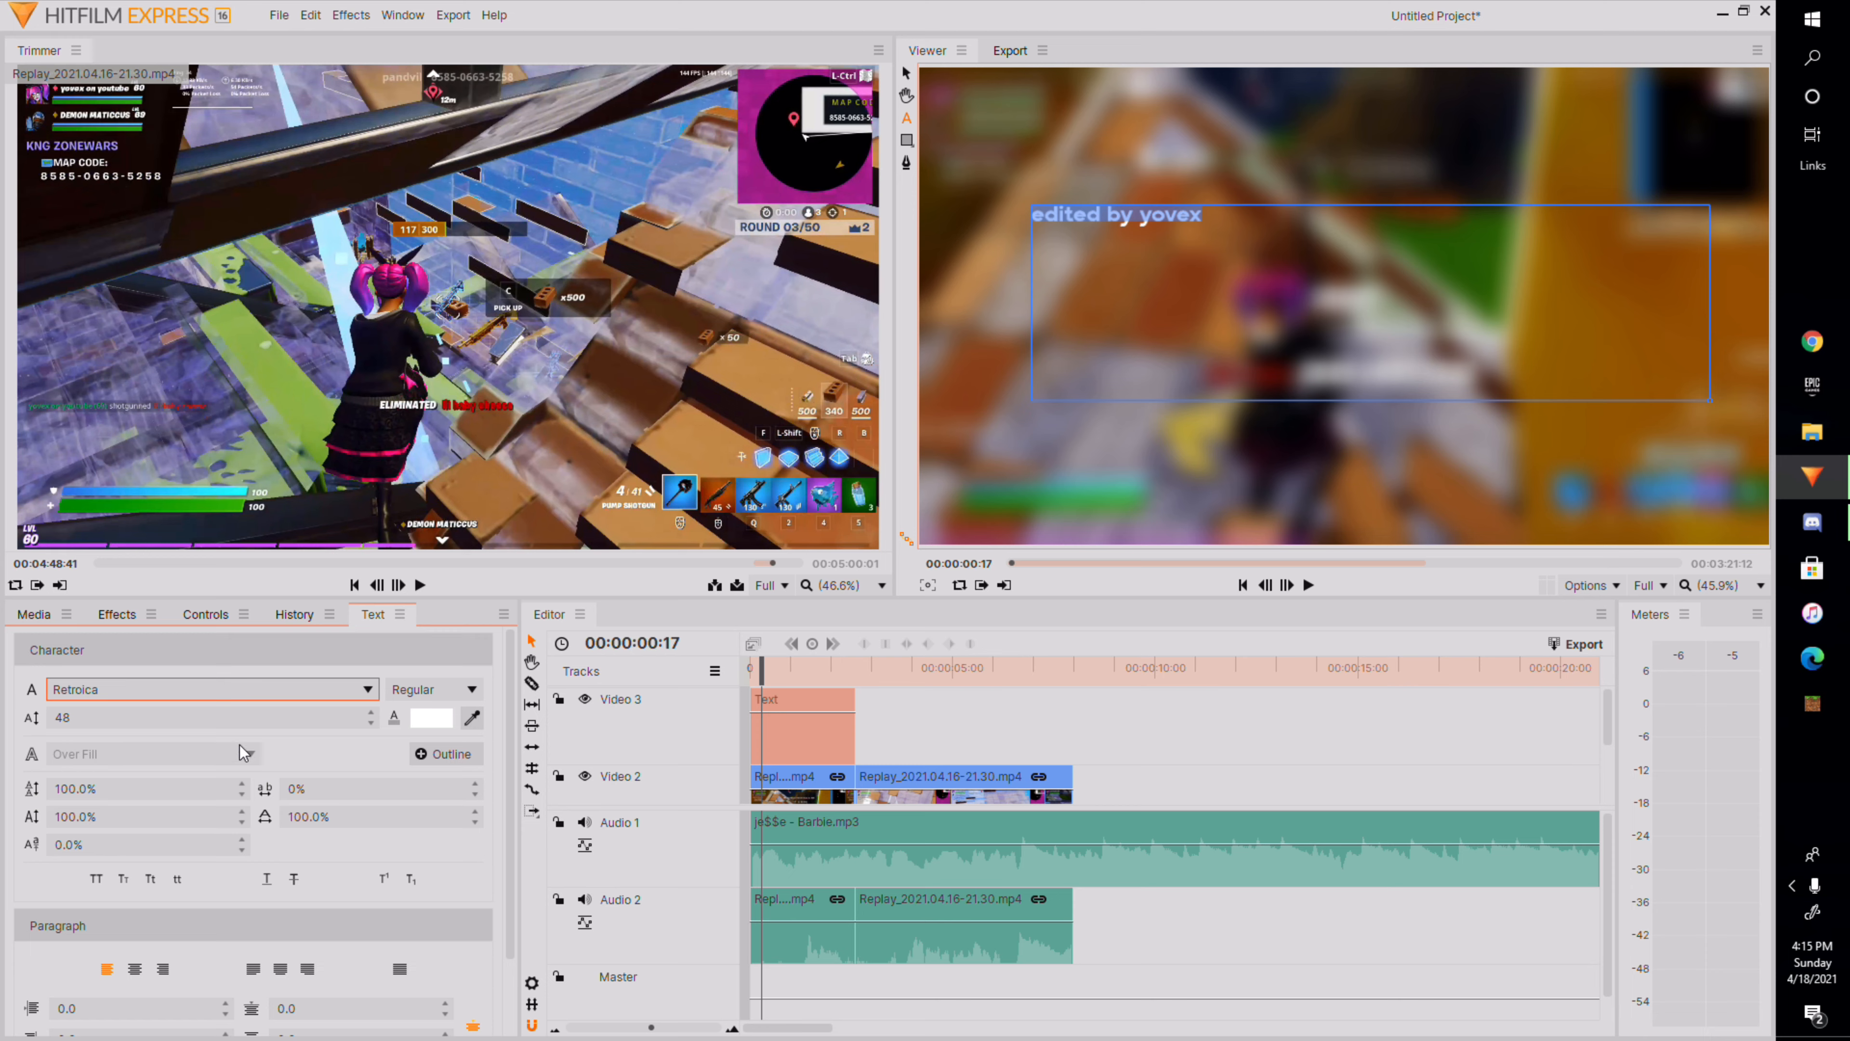
left_click_drag(203, 715, 289, 716)
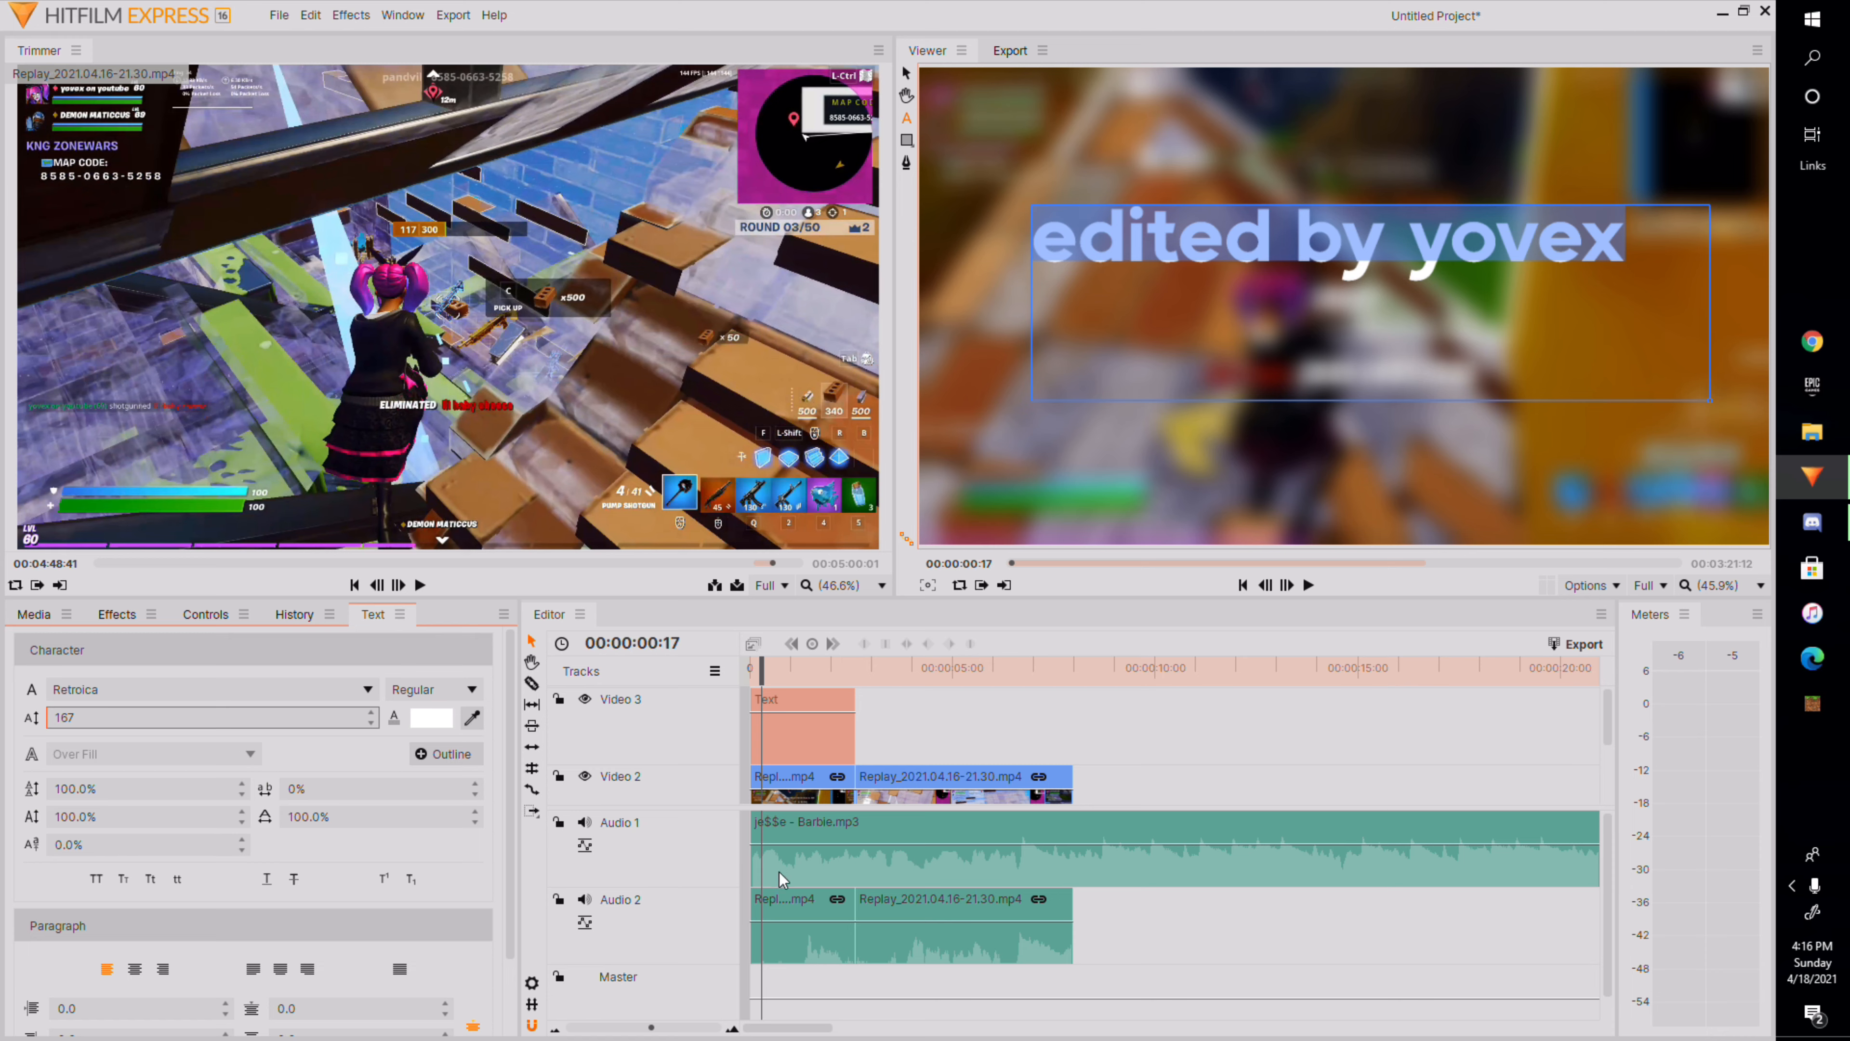
Add a black outline to the text and set its width to 2.81.
left_click(444, 754)
left_click(416, 757)
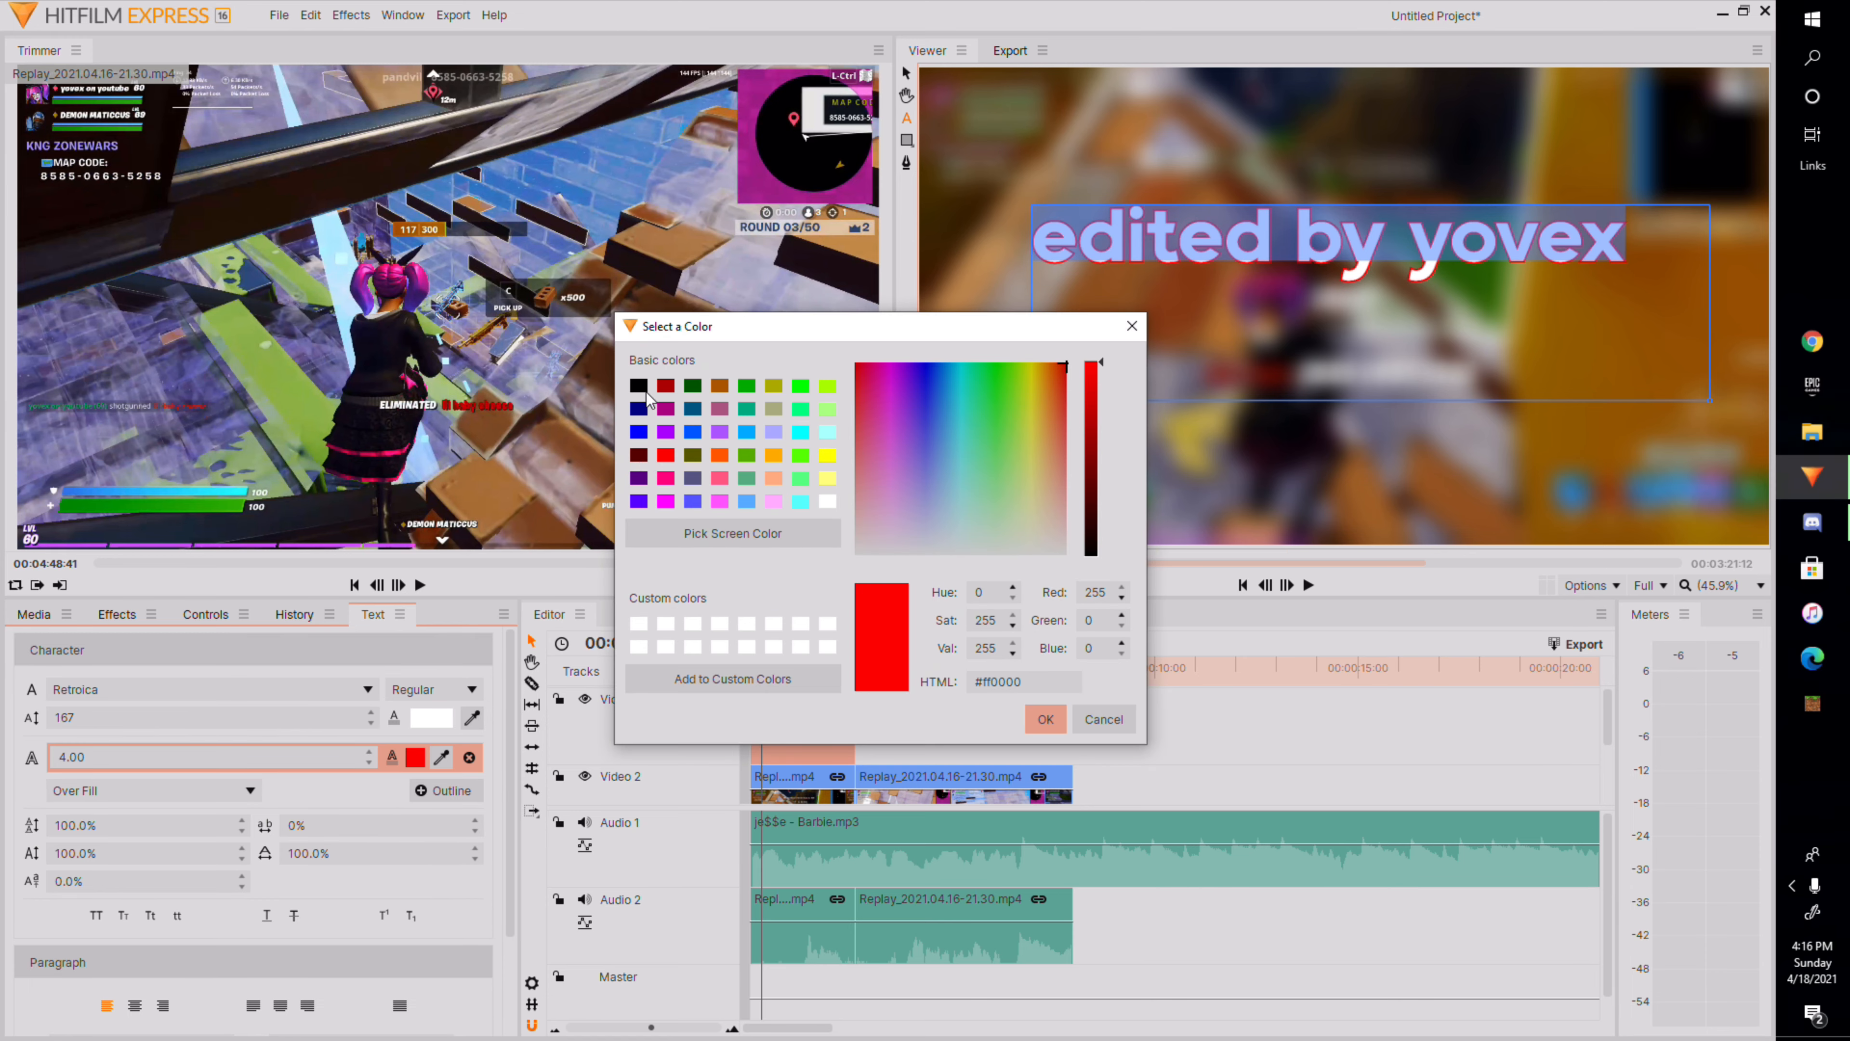
left_click(641, 387)
left_click(1045, 718)
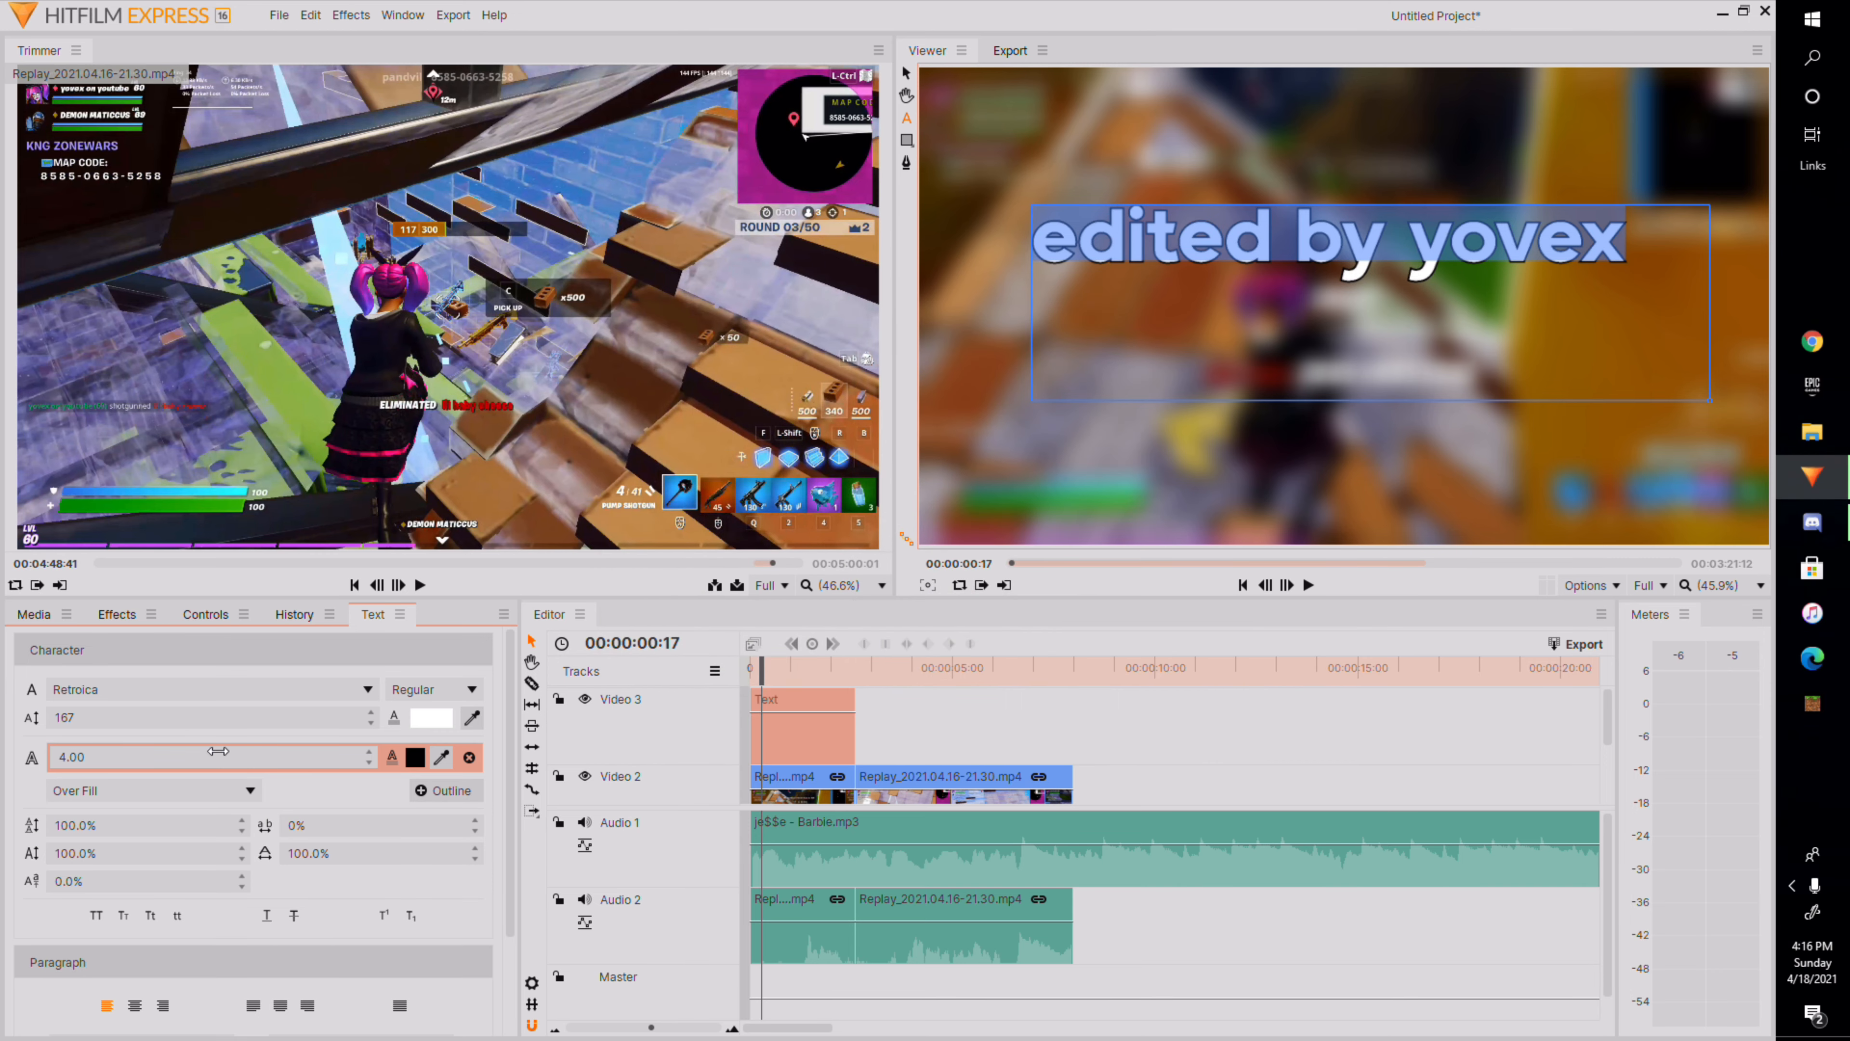
left_click_drag(217, 750, 131, 751)
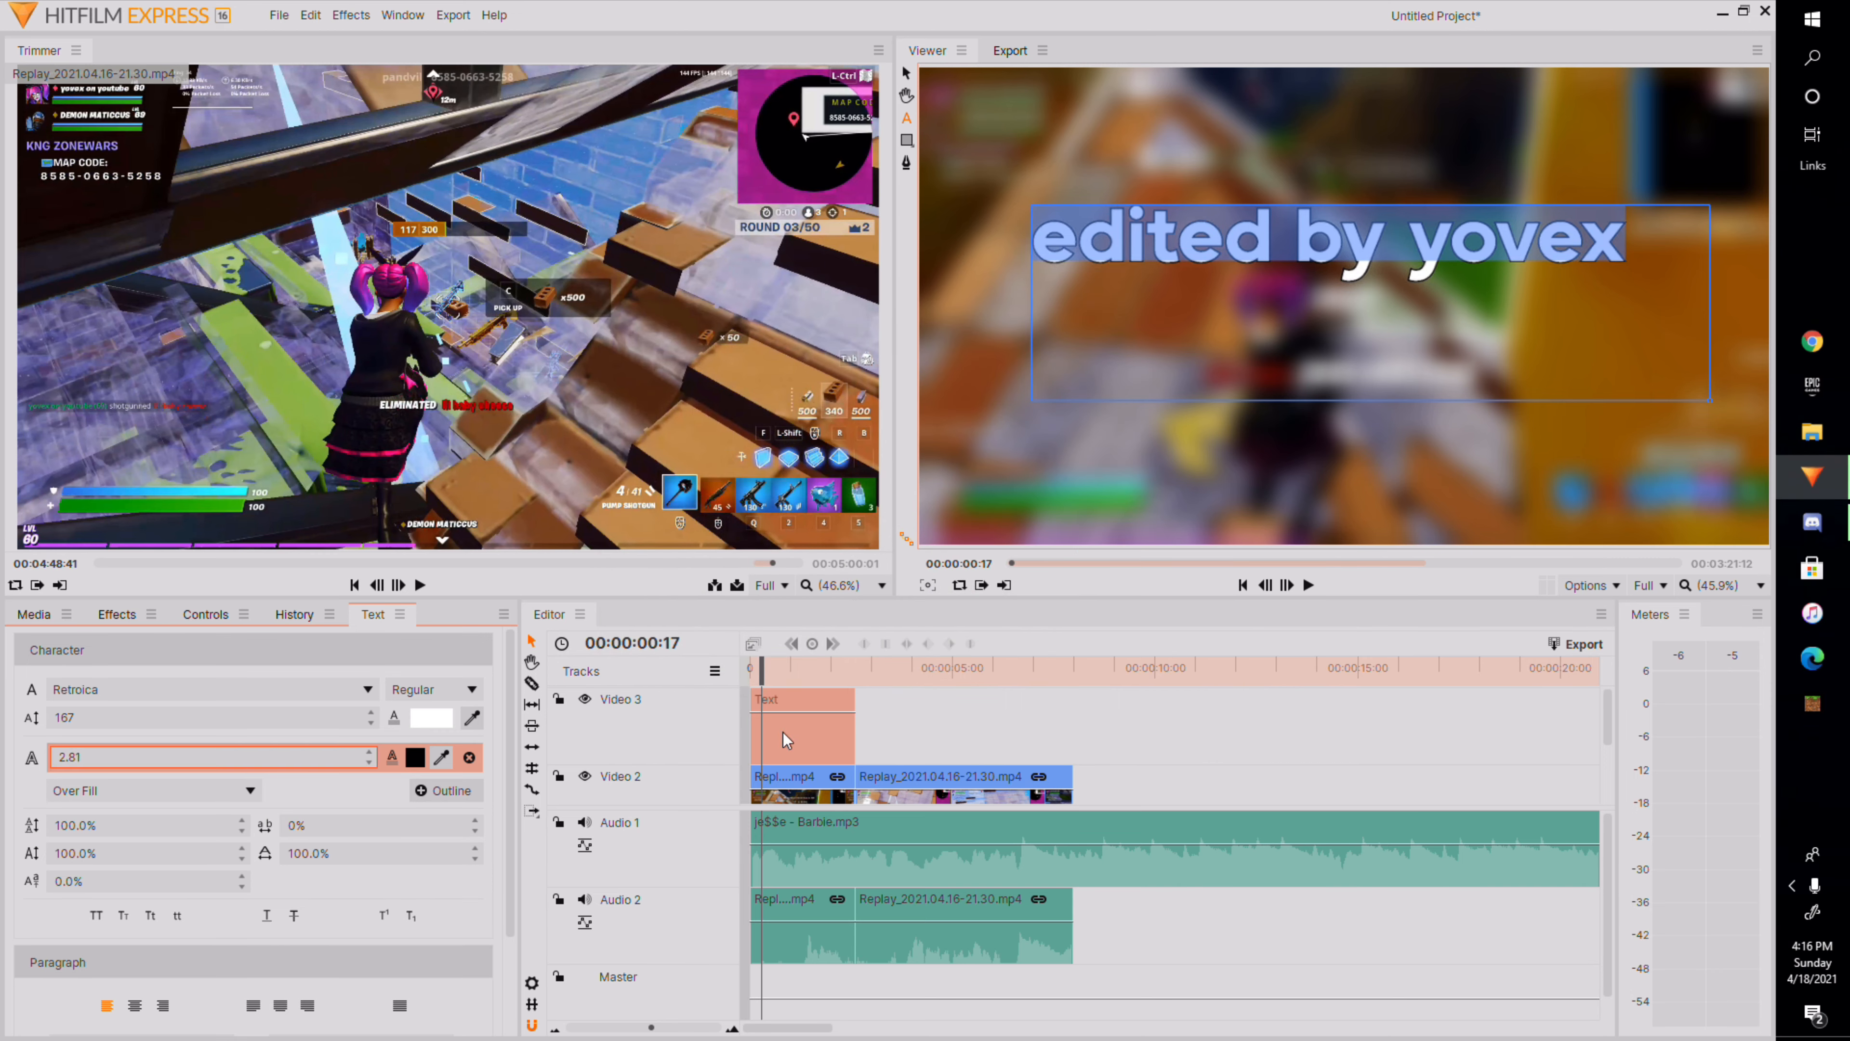
Play the start of the timeline to preview the title over the blur.
left_click_drag(761, 669, 749, 669)
left_click(1309, 585)
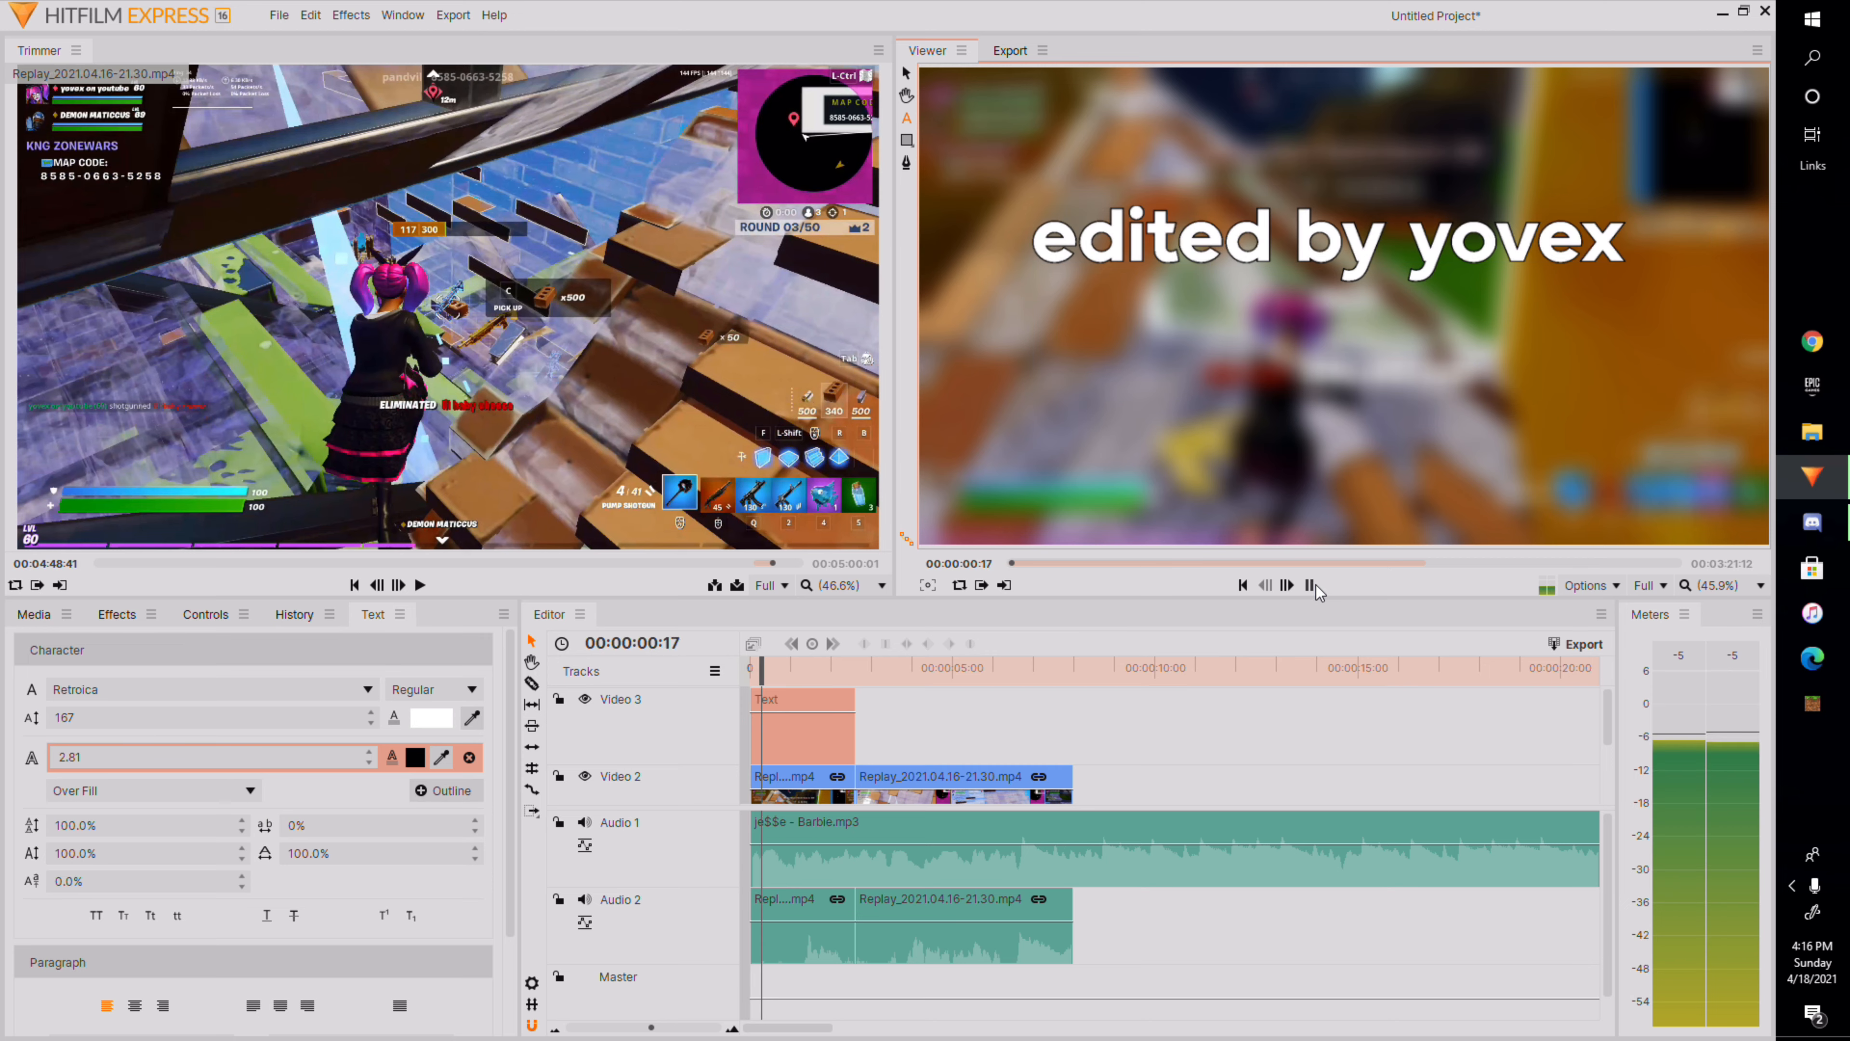
left_click(1315, 585)
left_click_drag(815, 673, 808, 672)
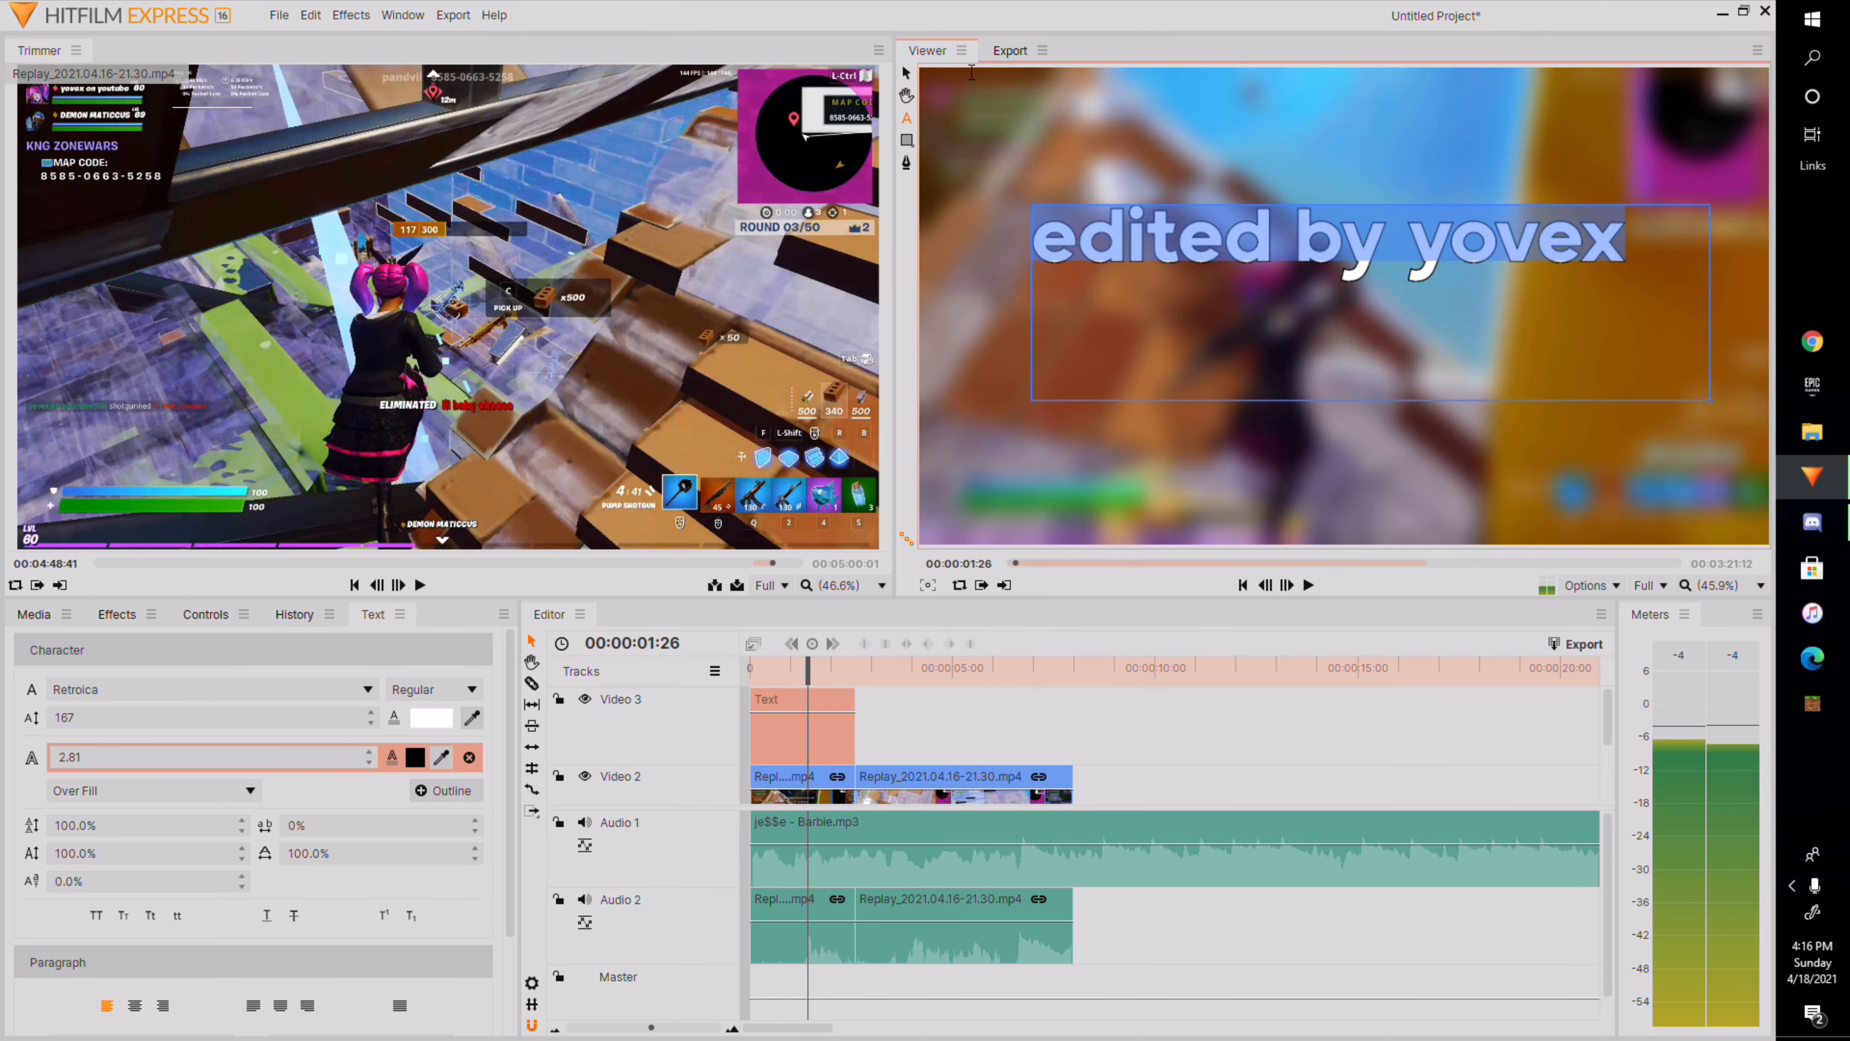
Move the title text slightly lower in the frame.
left_click(905, 75)
left_click_drag(1385, 258, 1391, 300)
Play the sequence from the beginning to review the edit.
left_click_drag(809, 678, 743, 691)
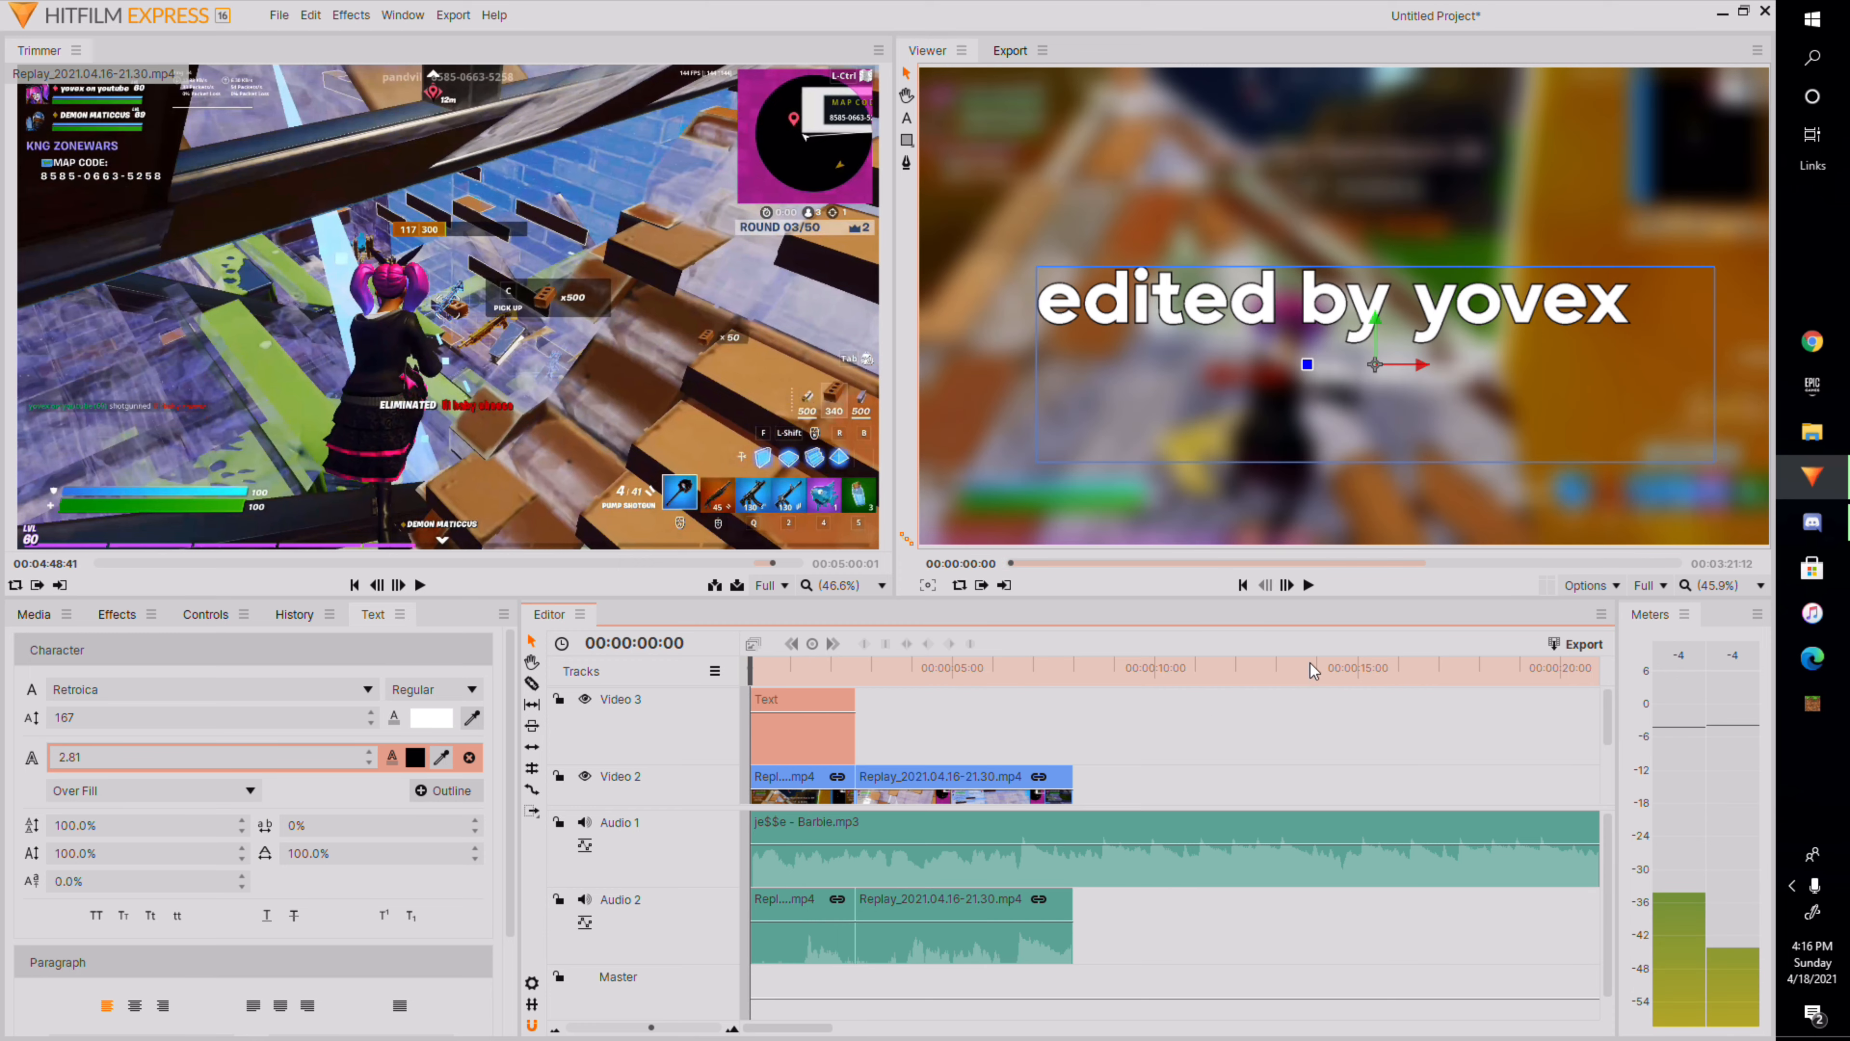
left_click(1308, 585)
left_click(1310, 585)
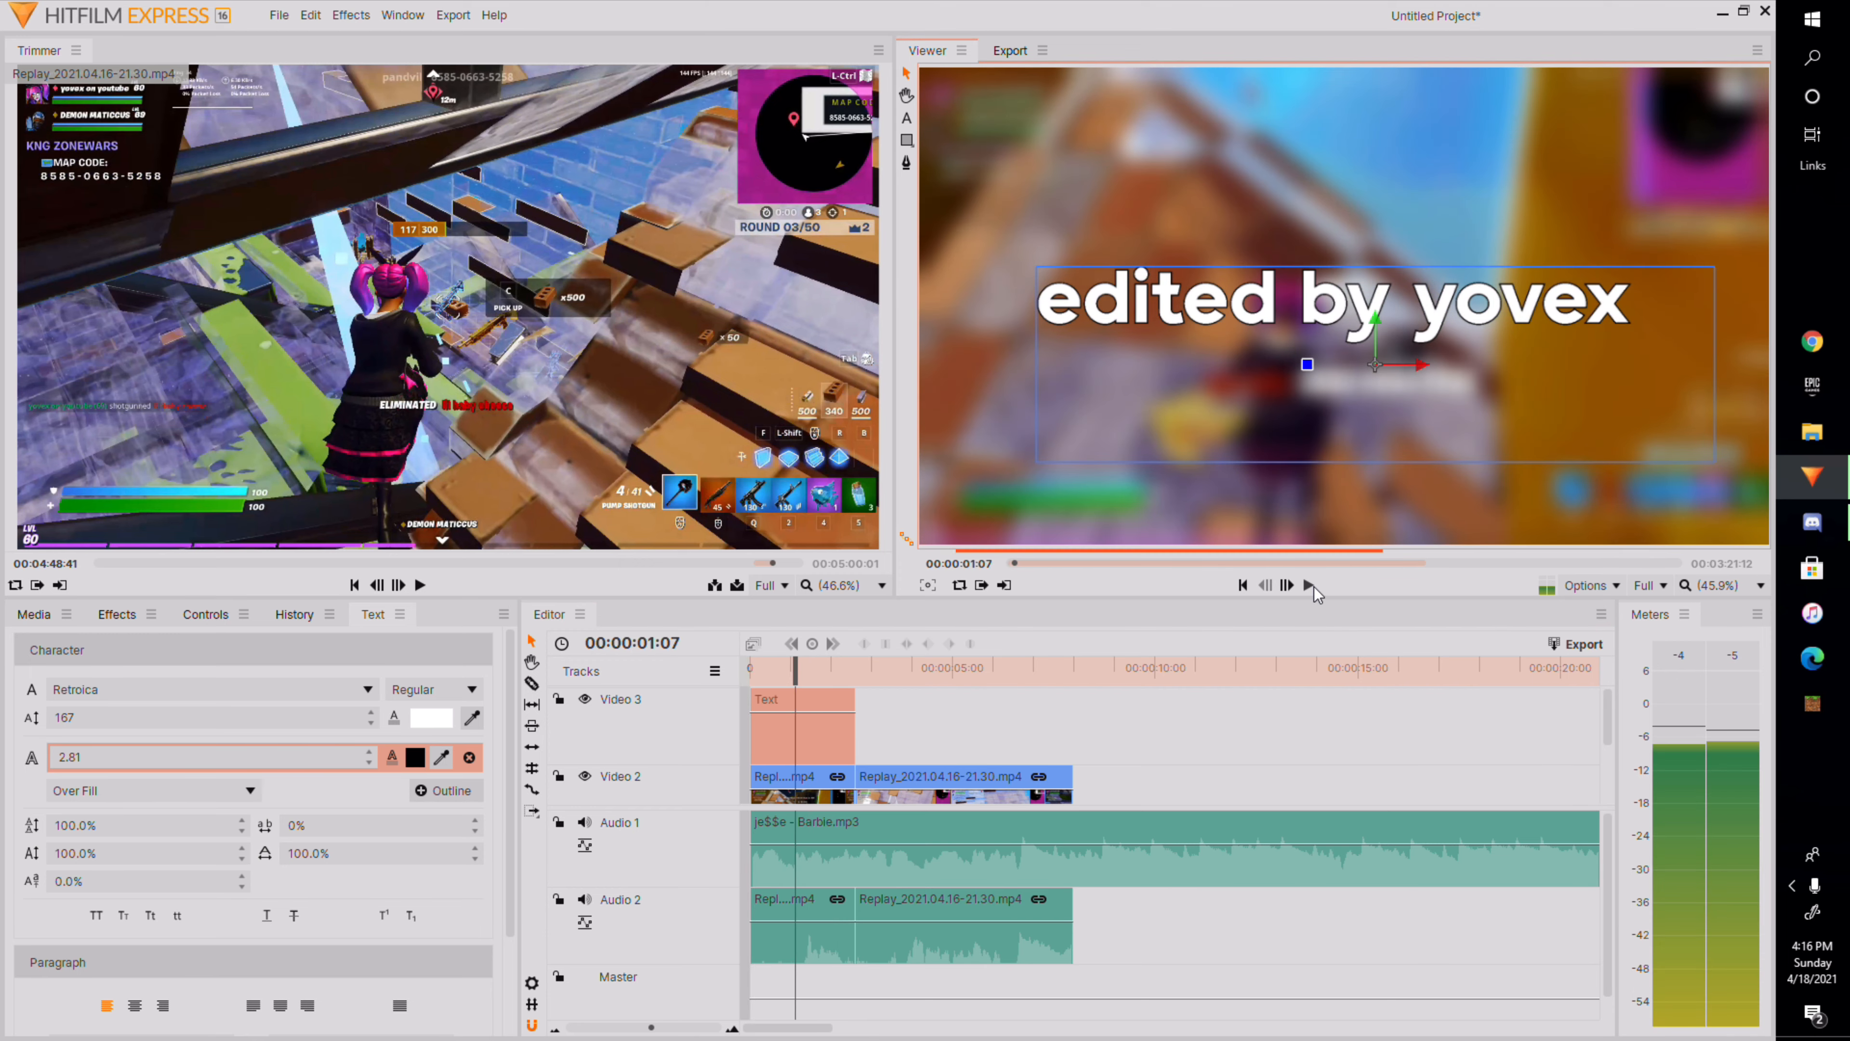
Nudge the title text slightly lower and play the opening of the timeline to preview it.
left_click_drag(1473, 314, 1476, 330)
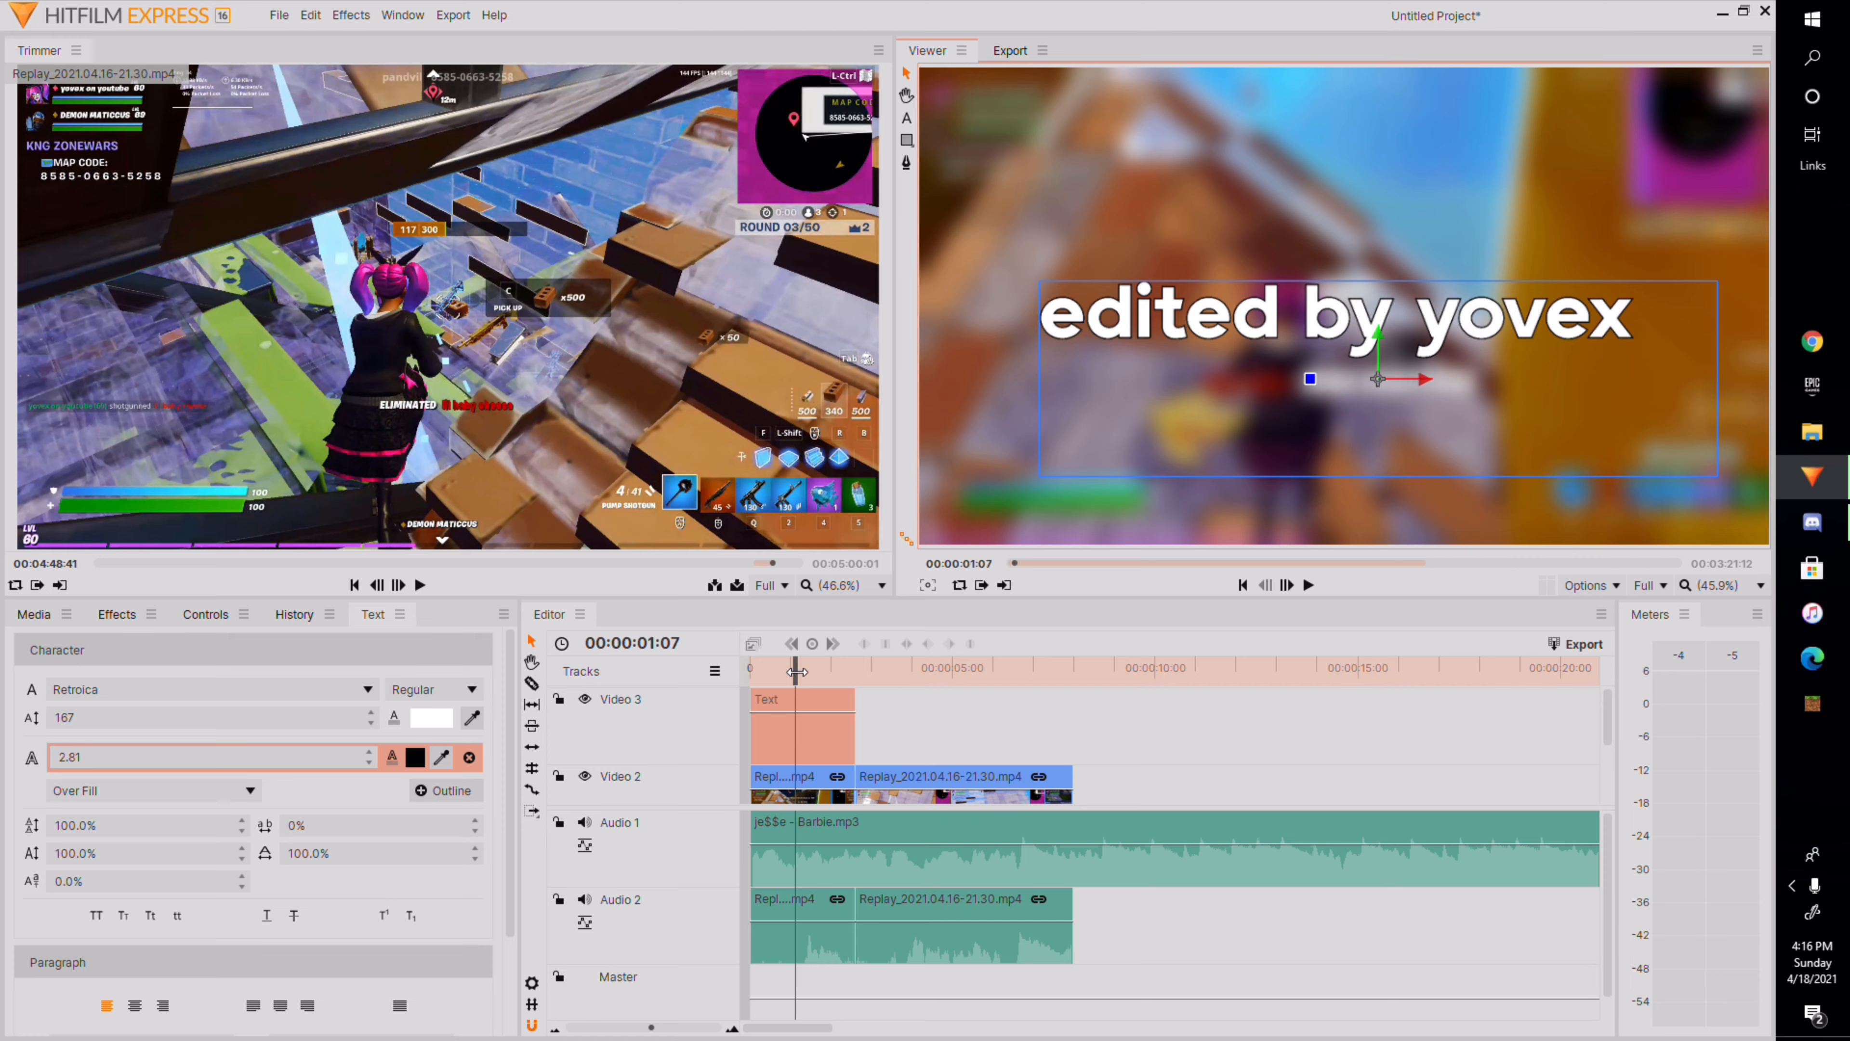
left_click_drag(795, 669, 752, 669)
left_click(1308, 585)
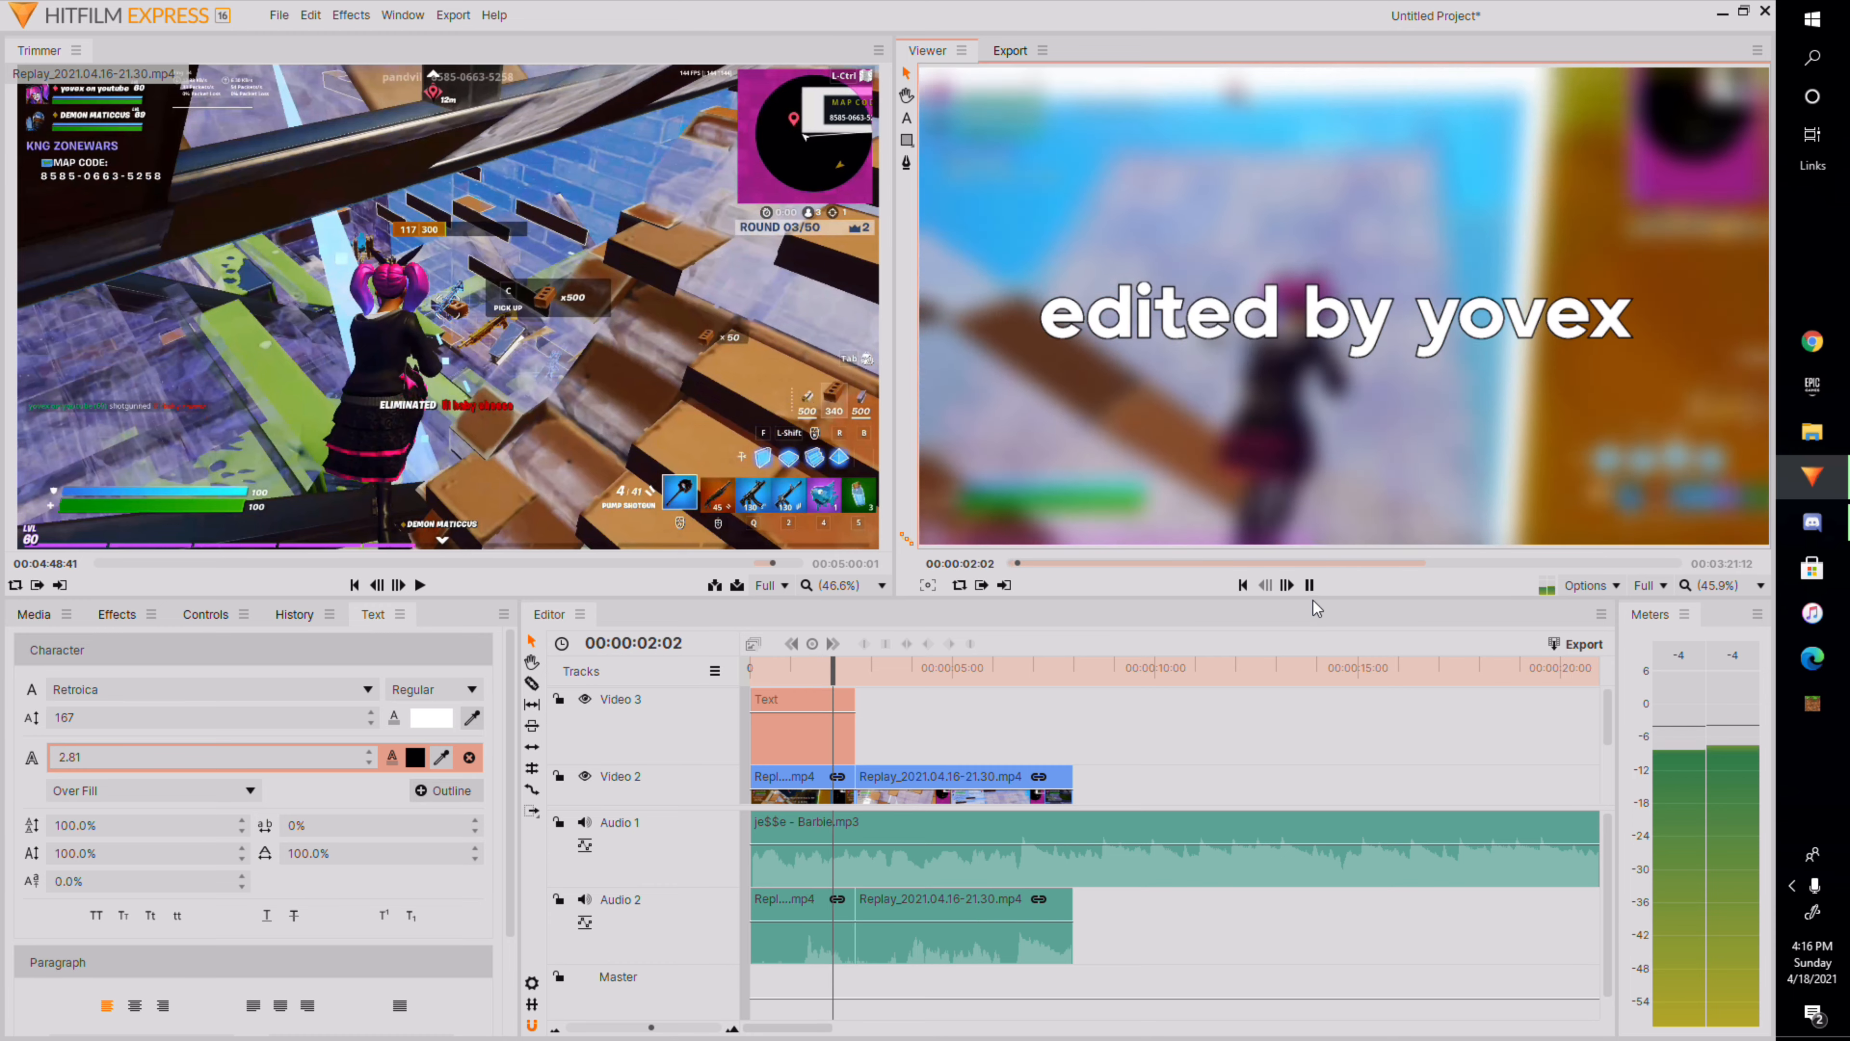
left_click(1311, 591)
Nudge the title text down a little more at about the one-second mark.
left_click_drag(868, 672, 801, 706)
left_click_drag(1280, 311, 1284, 317)
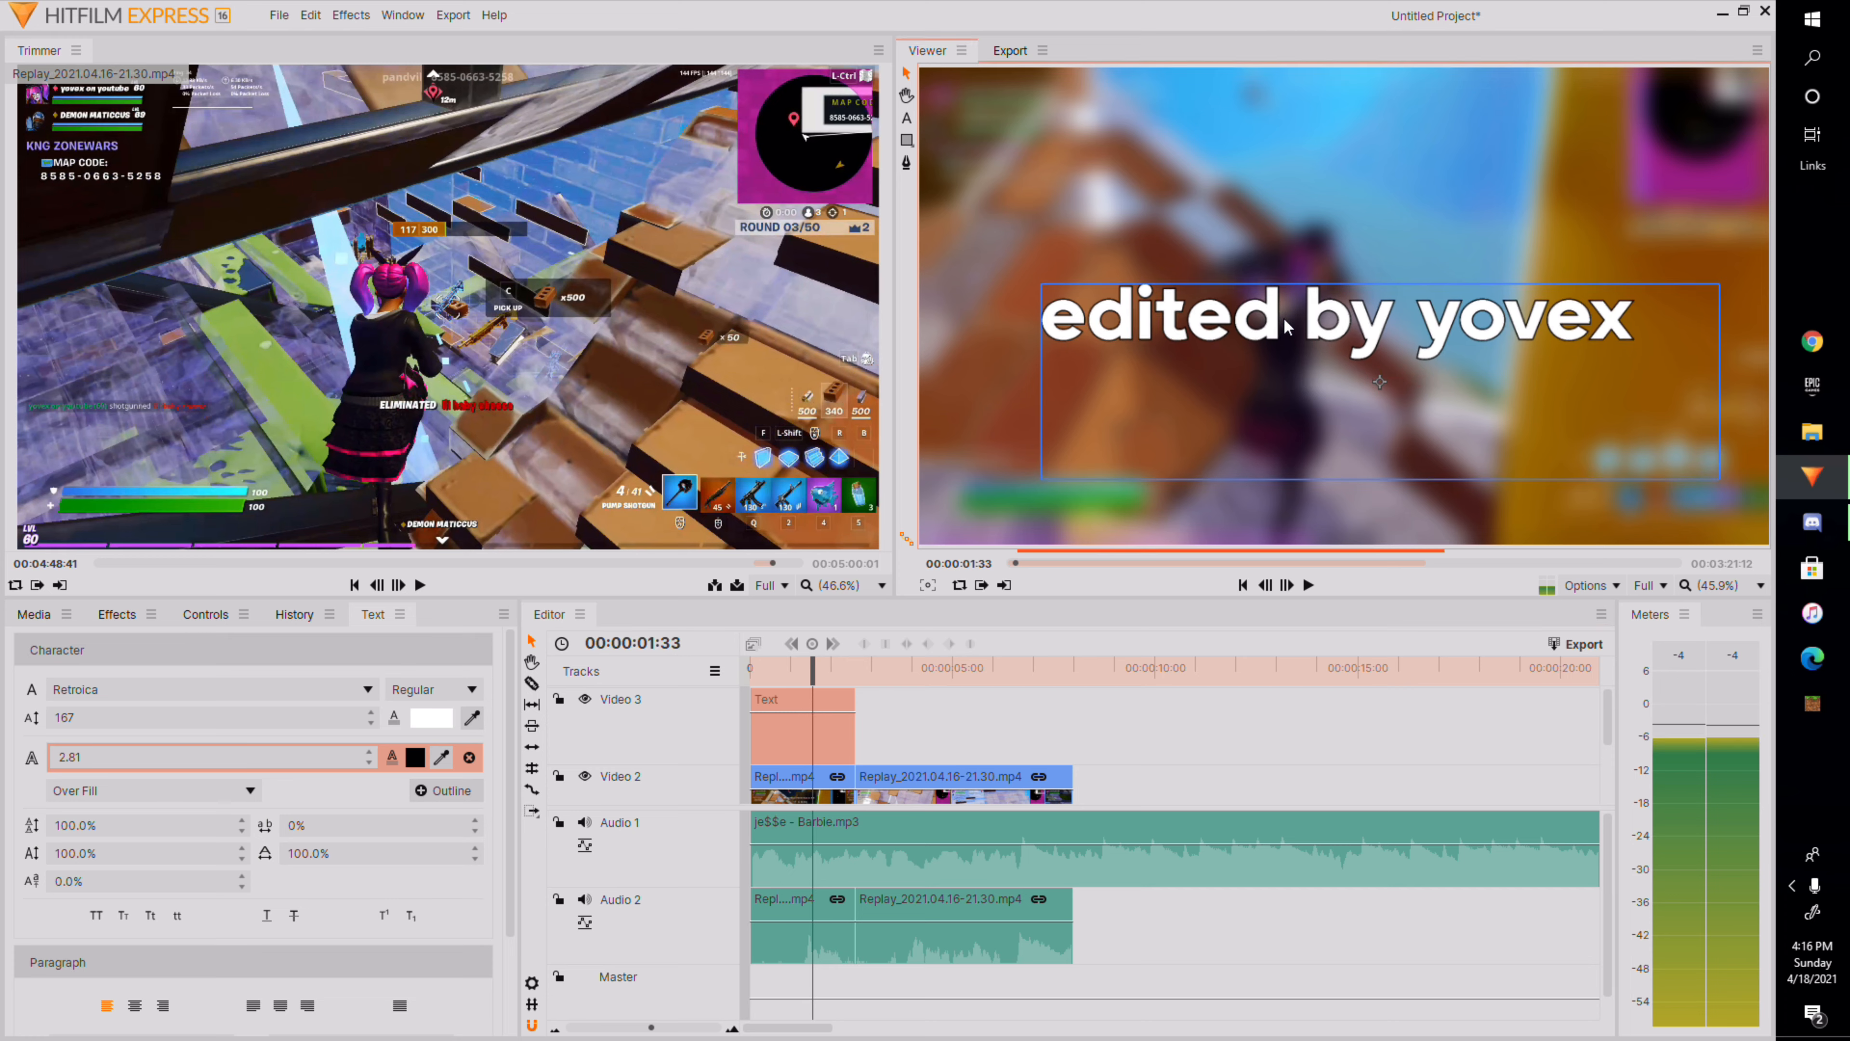
left_click_drag(811, 668, 784, 703)
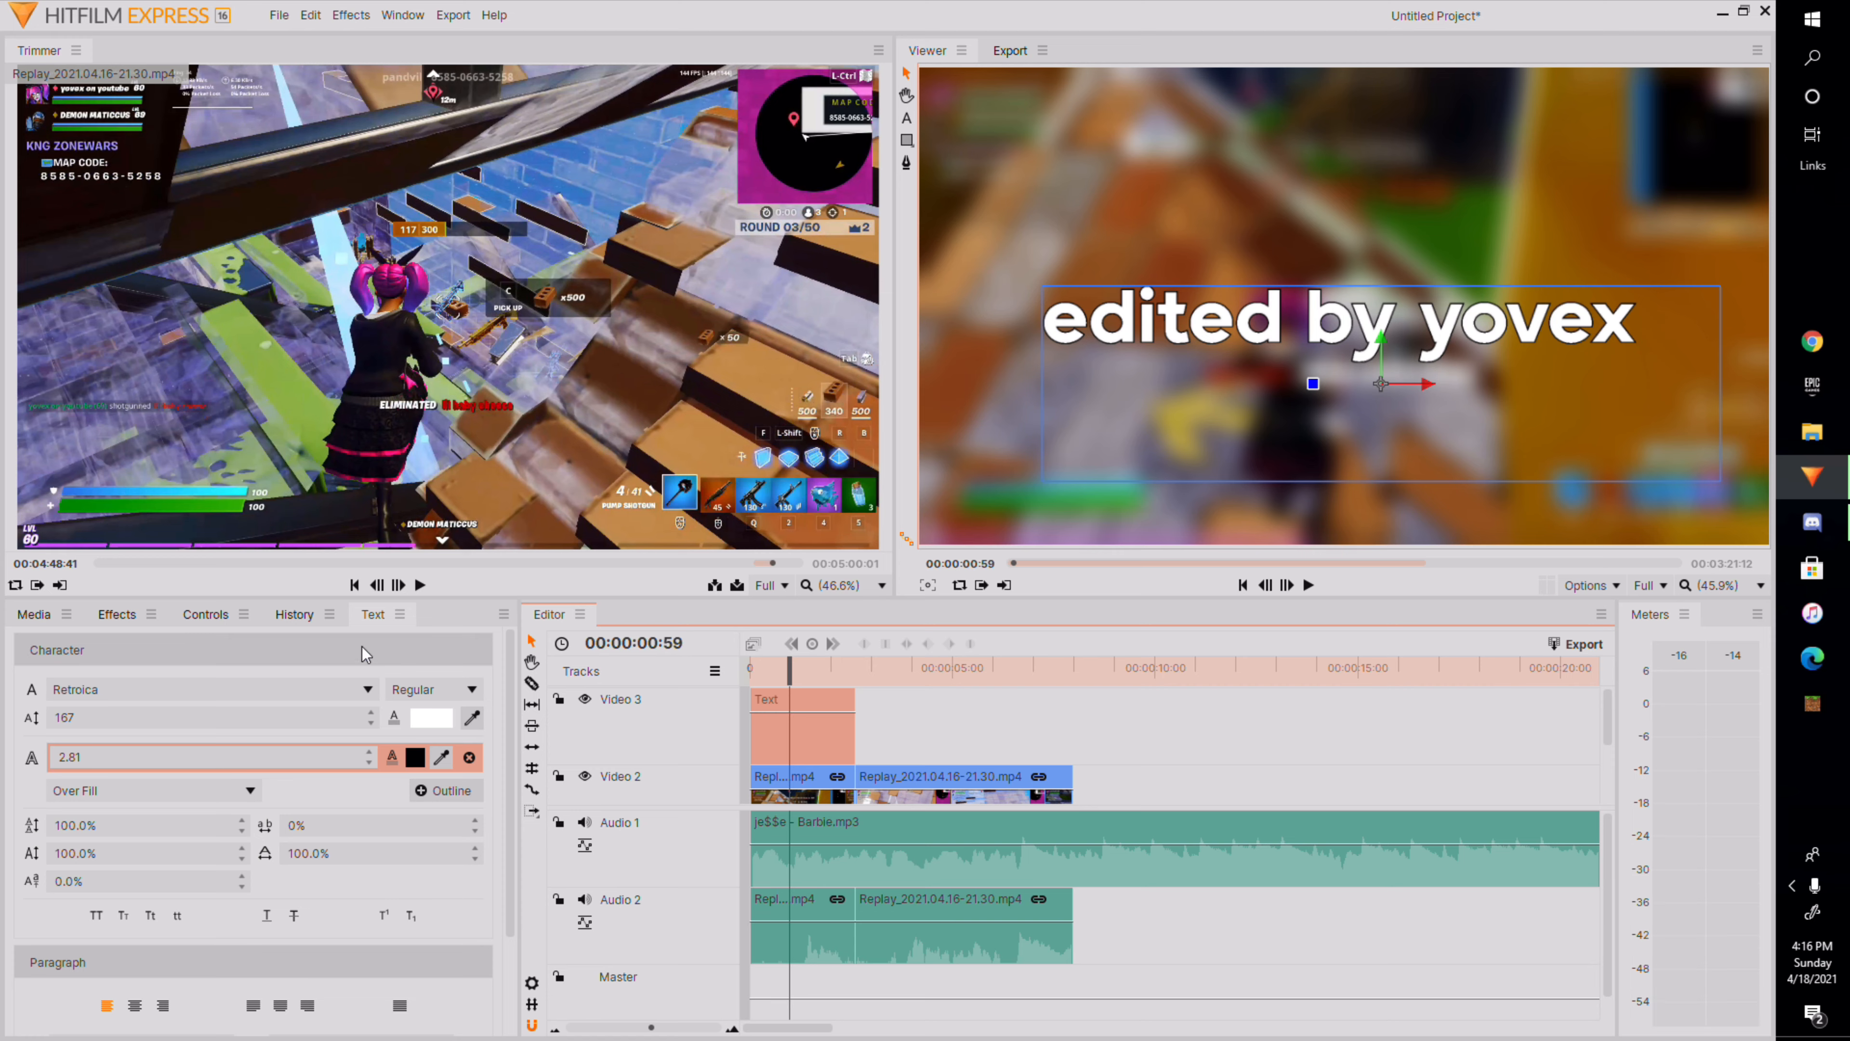
At the start of the text clip, set its anchor point X to 1877 and enable Anchor Point keyframing.
left_click(207, 616)
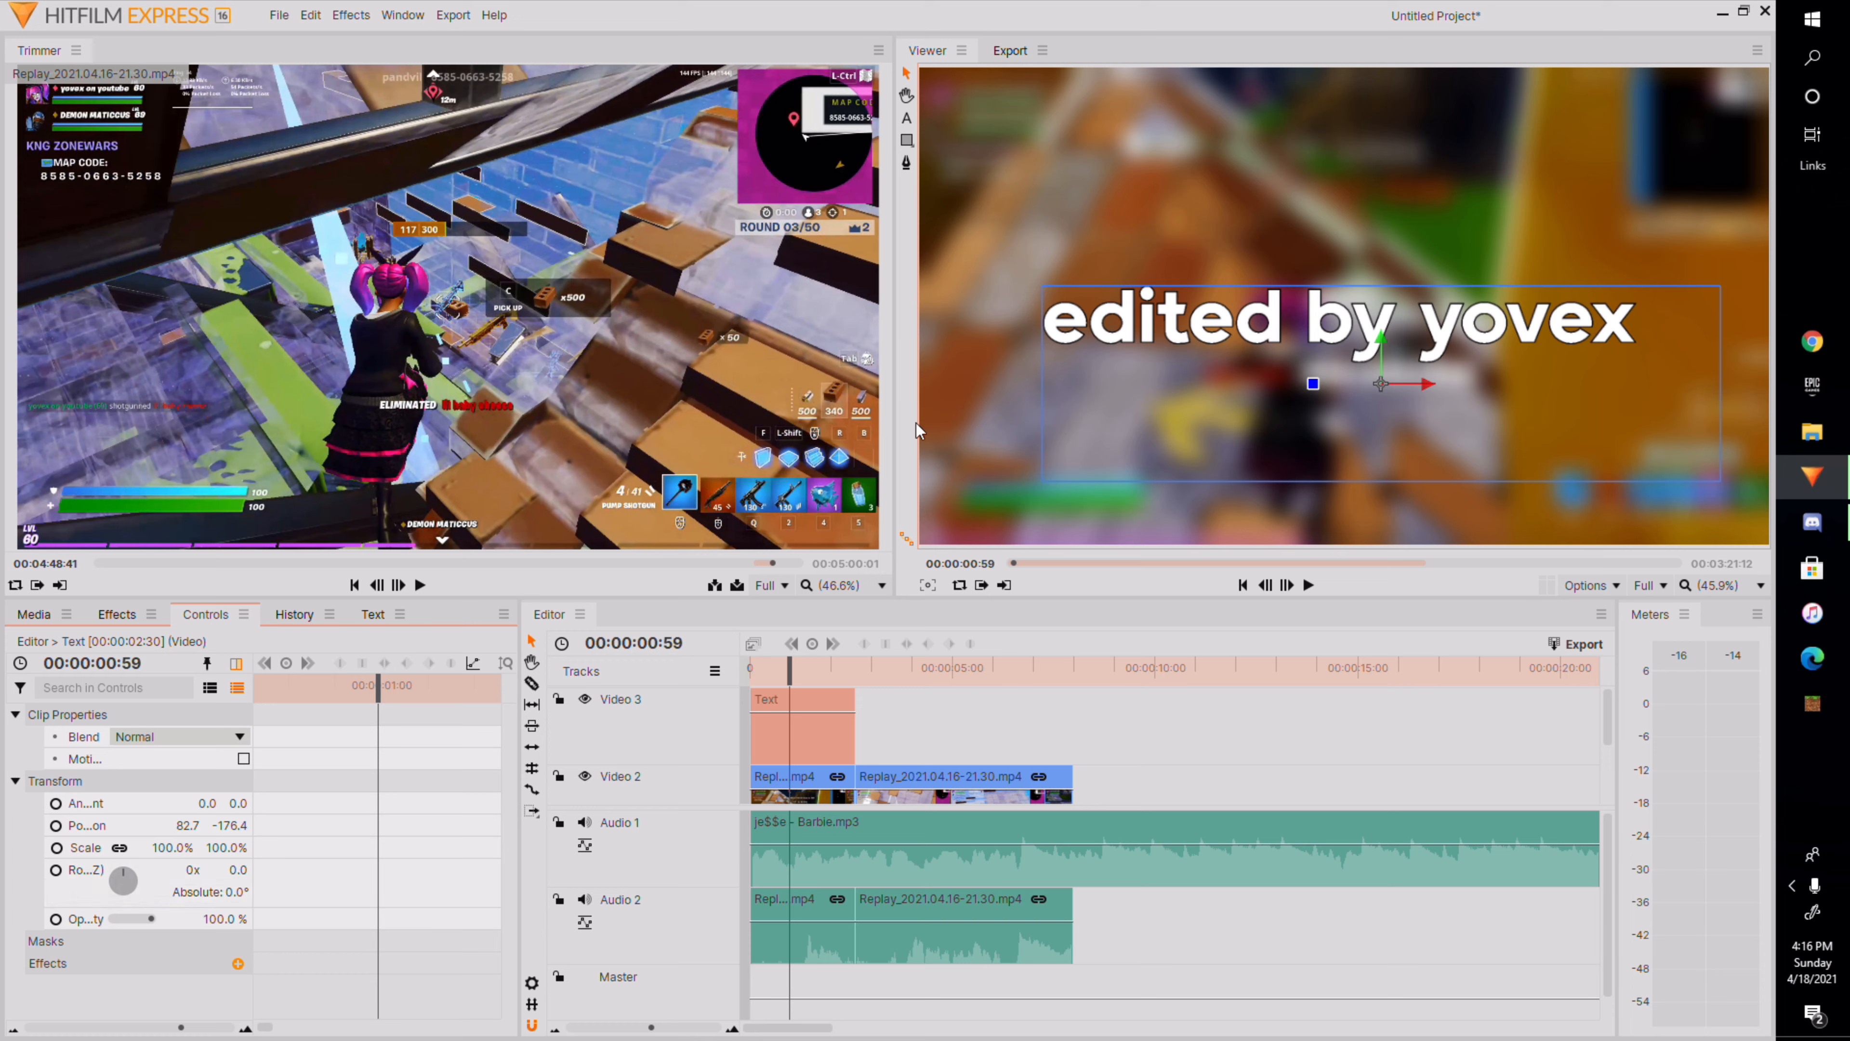
left_click_drag(788, 671, 748, 755)
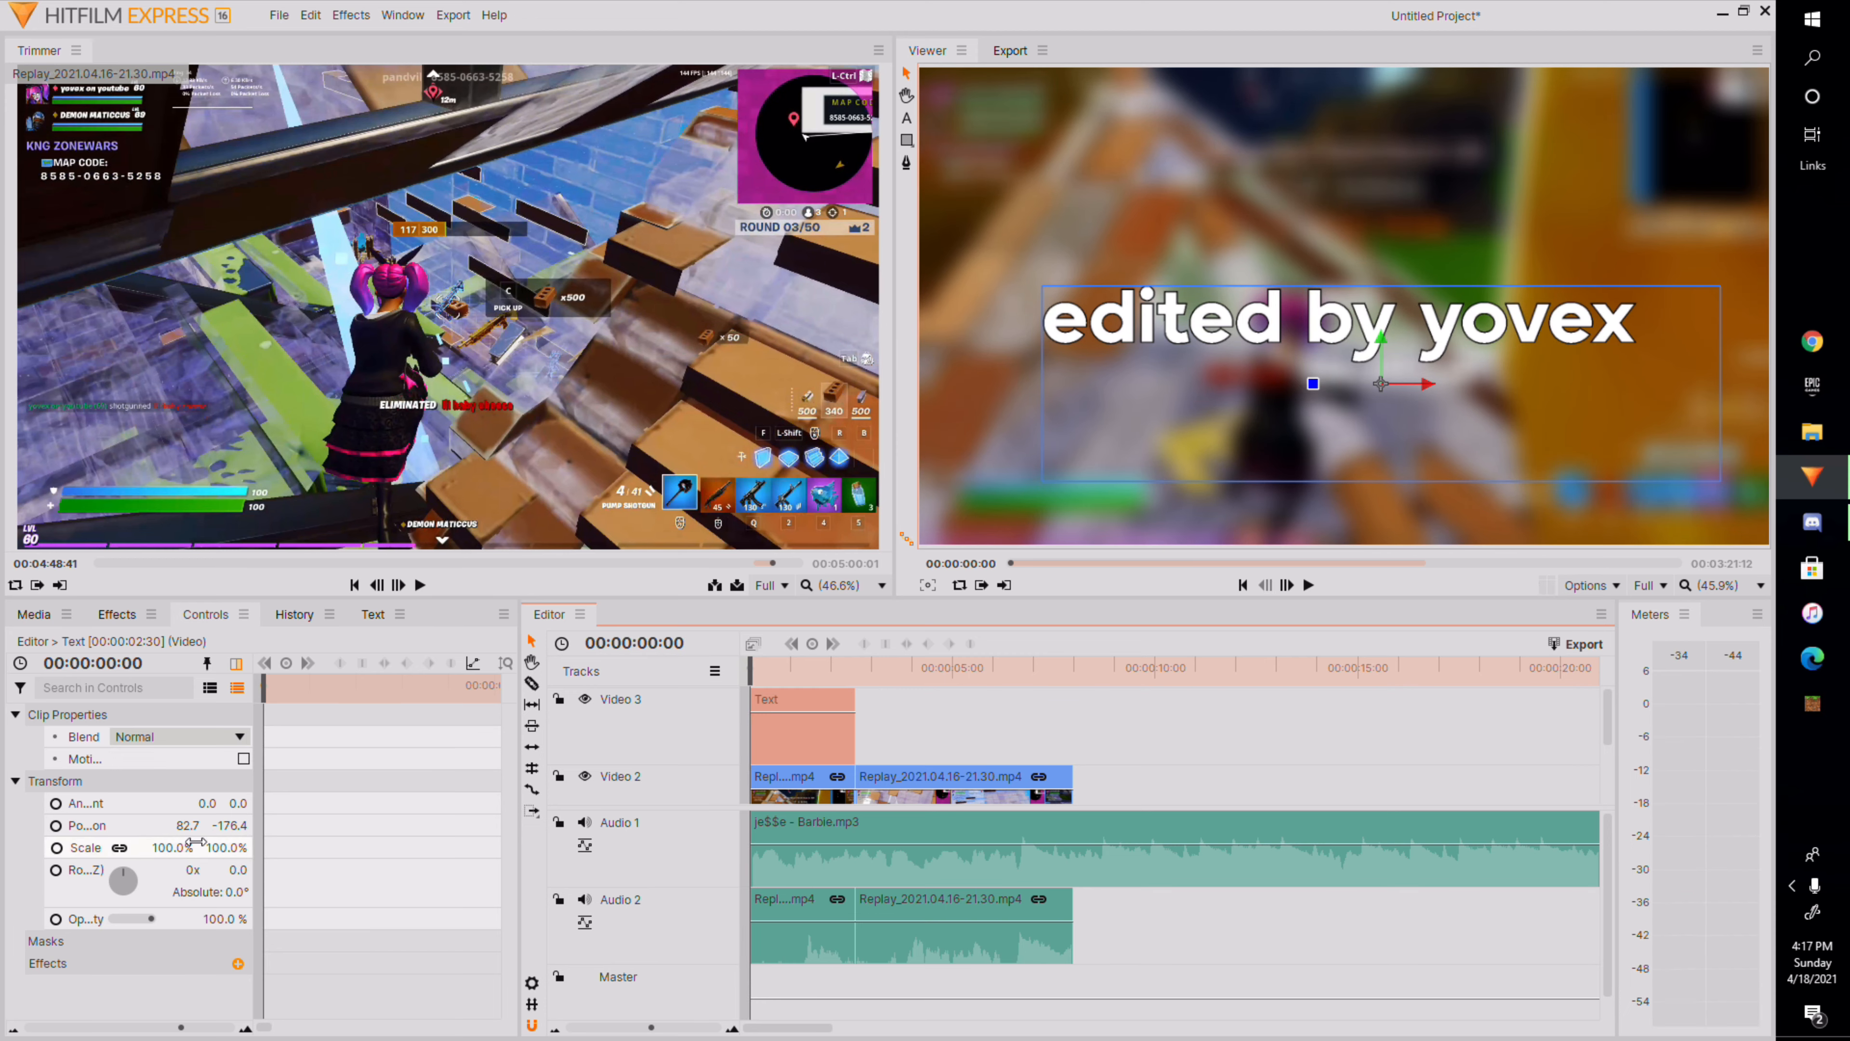
left_click_drag(207, 802, 644, 802)
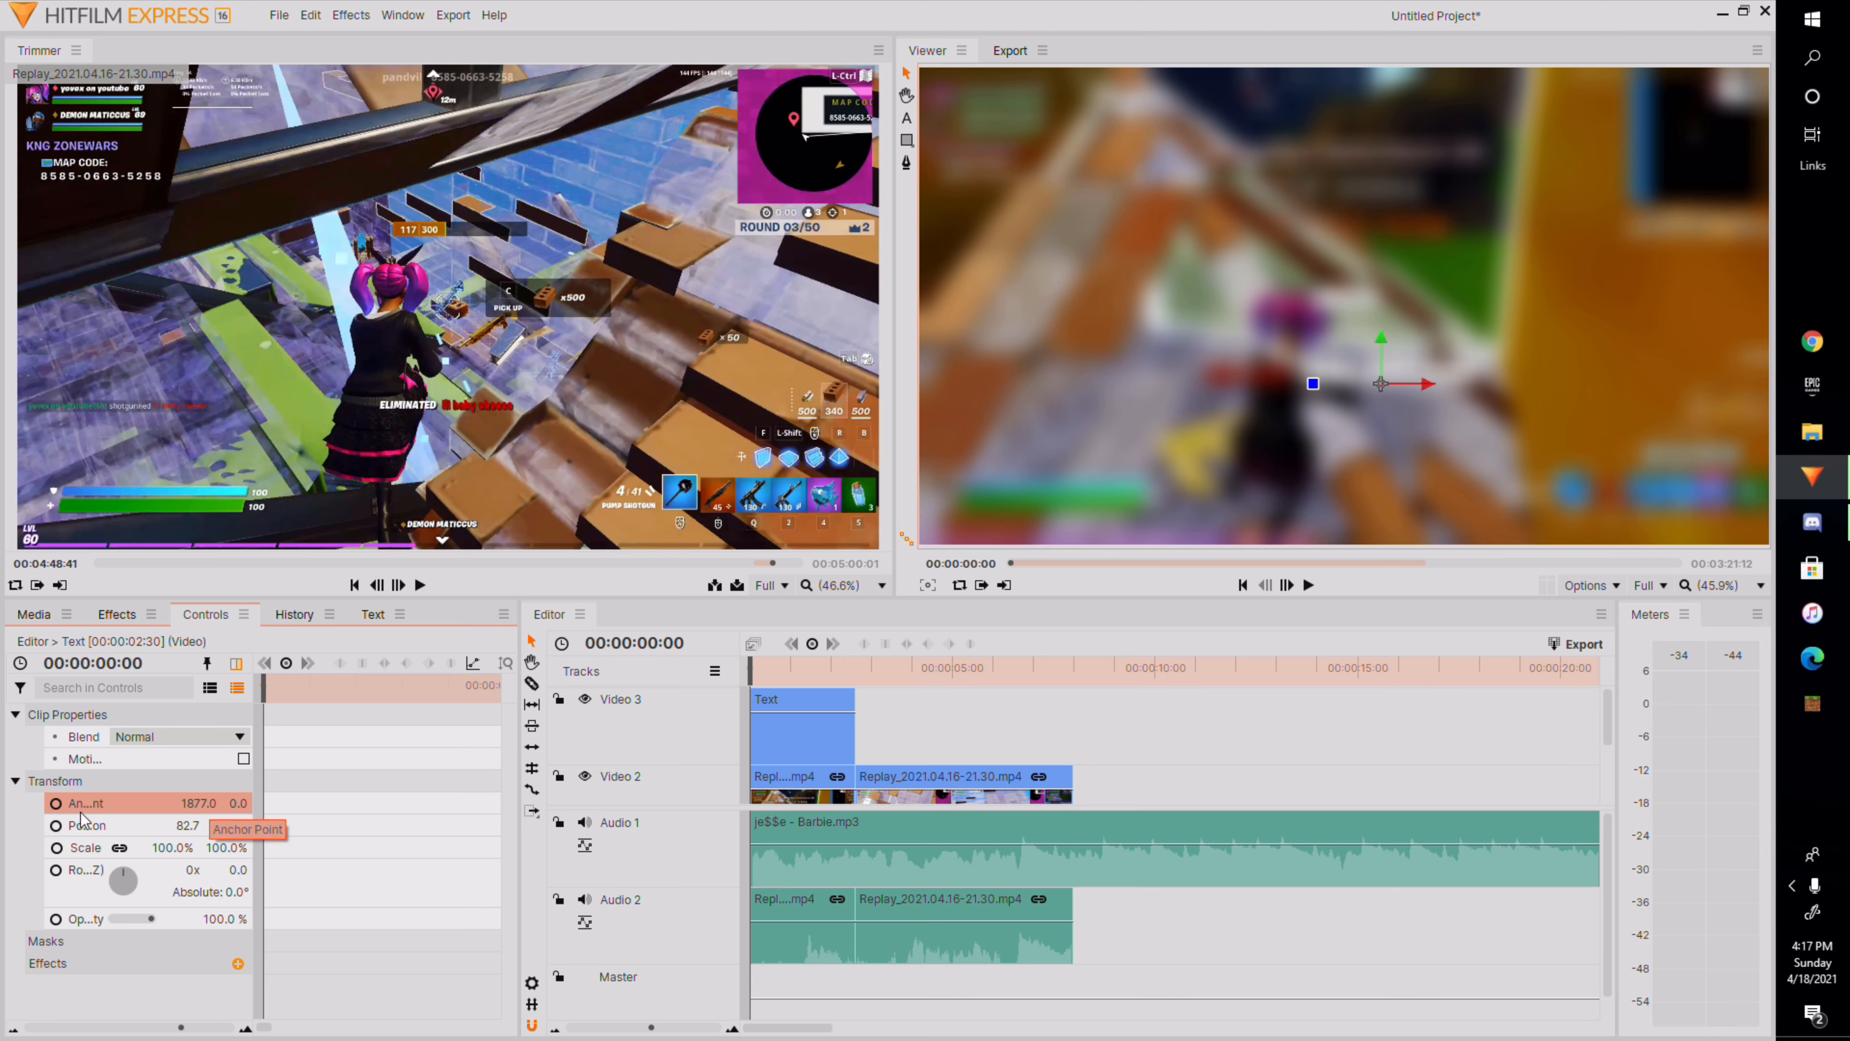
left_click(56, 803)
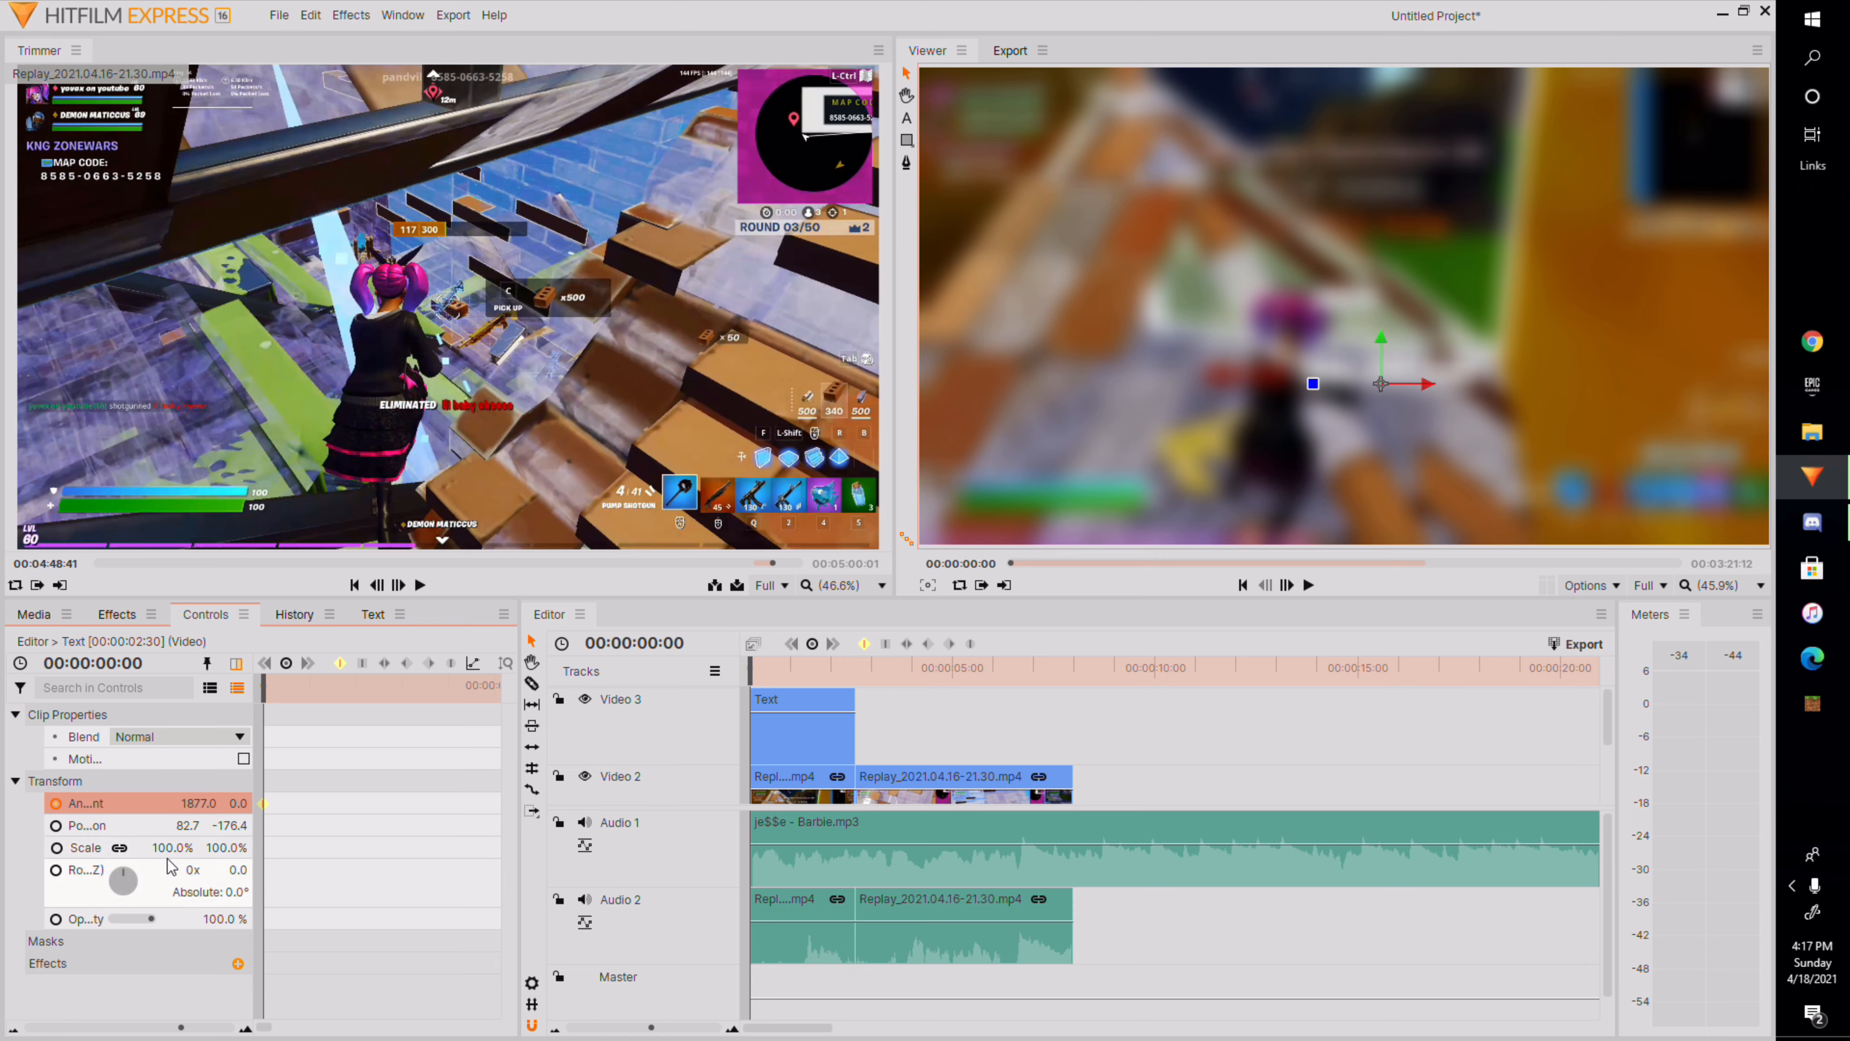
Add an anchor point keyframe at 00:00:00:34 and set its X to 34.
left_click(451, 664)
left_click_drag(265, 694, 397, 805)
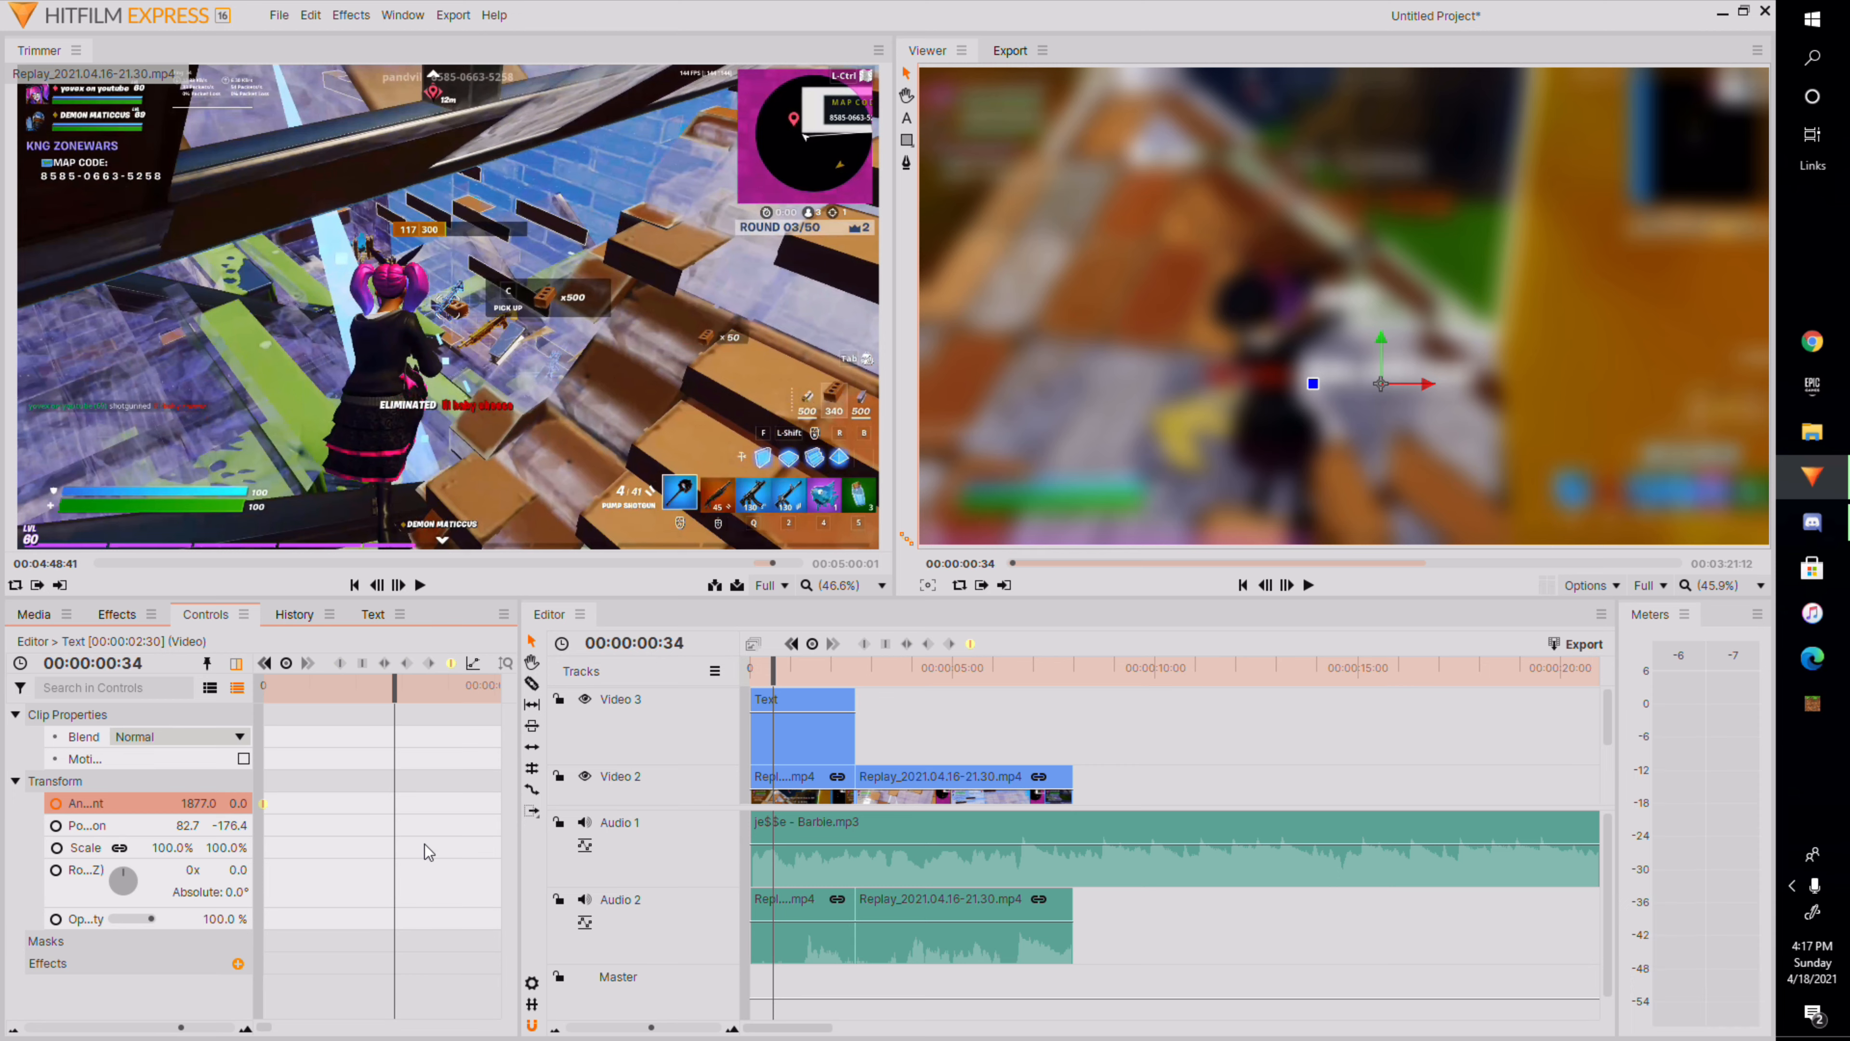
right_click(404, 811)
left_click(433, 917)
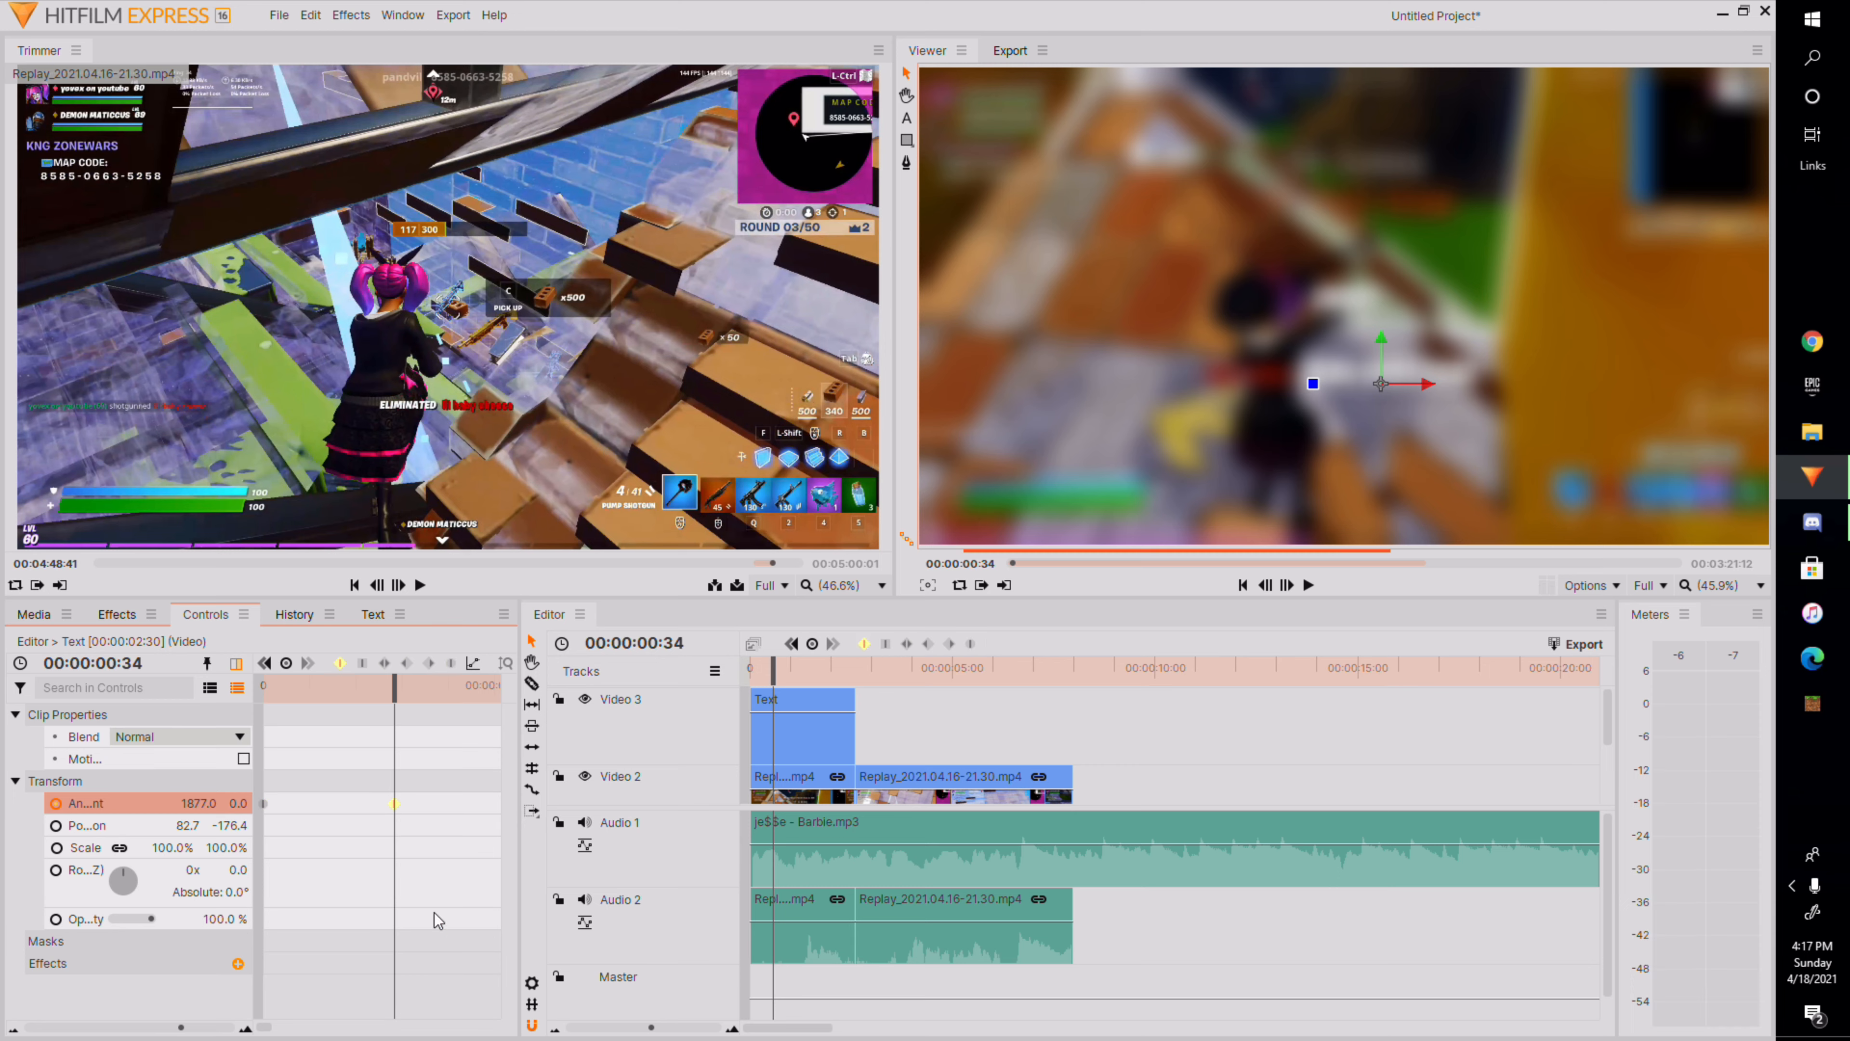
left_click(451, 664)
mouse_move(199, 805)
left_mouse_down()
mouse_move(394, 805)
mouse_move(209, 805)
left_mouse_up()
left_click_drag(197, 803, 27, 803)
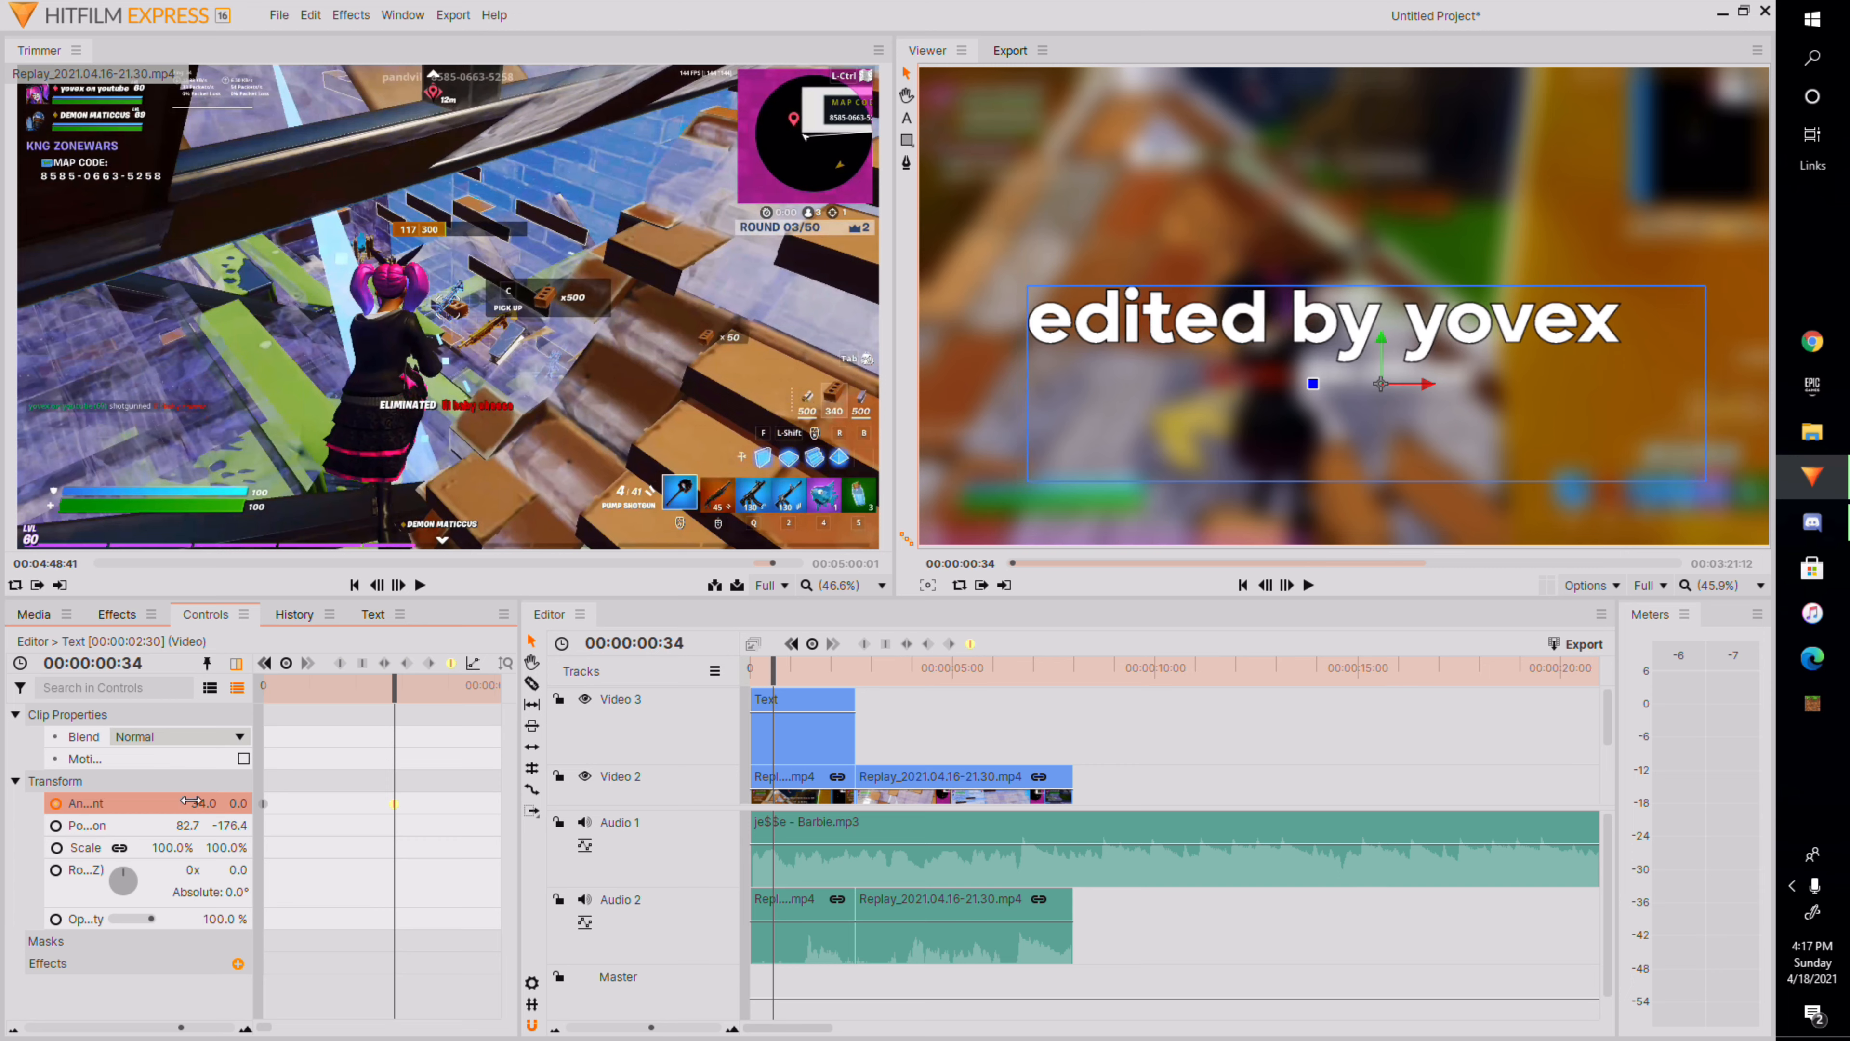
Play the timeline from the start to preview the title sliding in.
left_click_drag(772, 681, 750, 681)
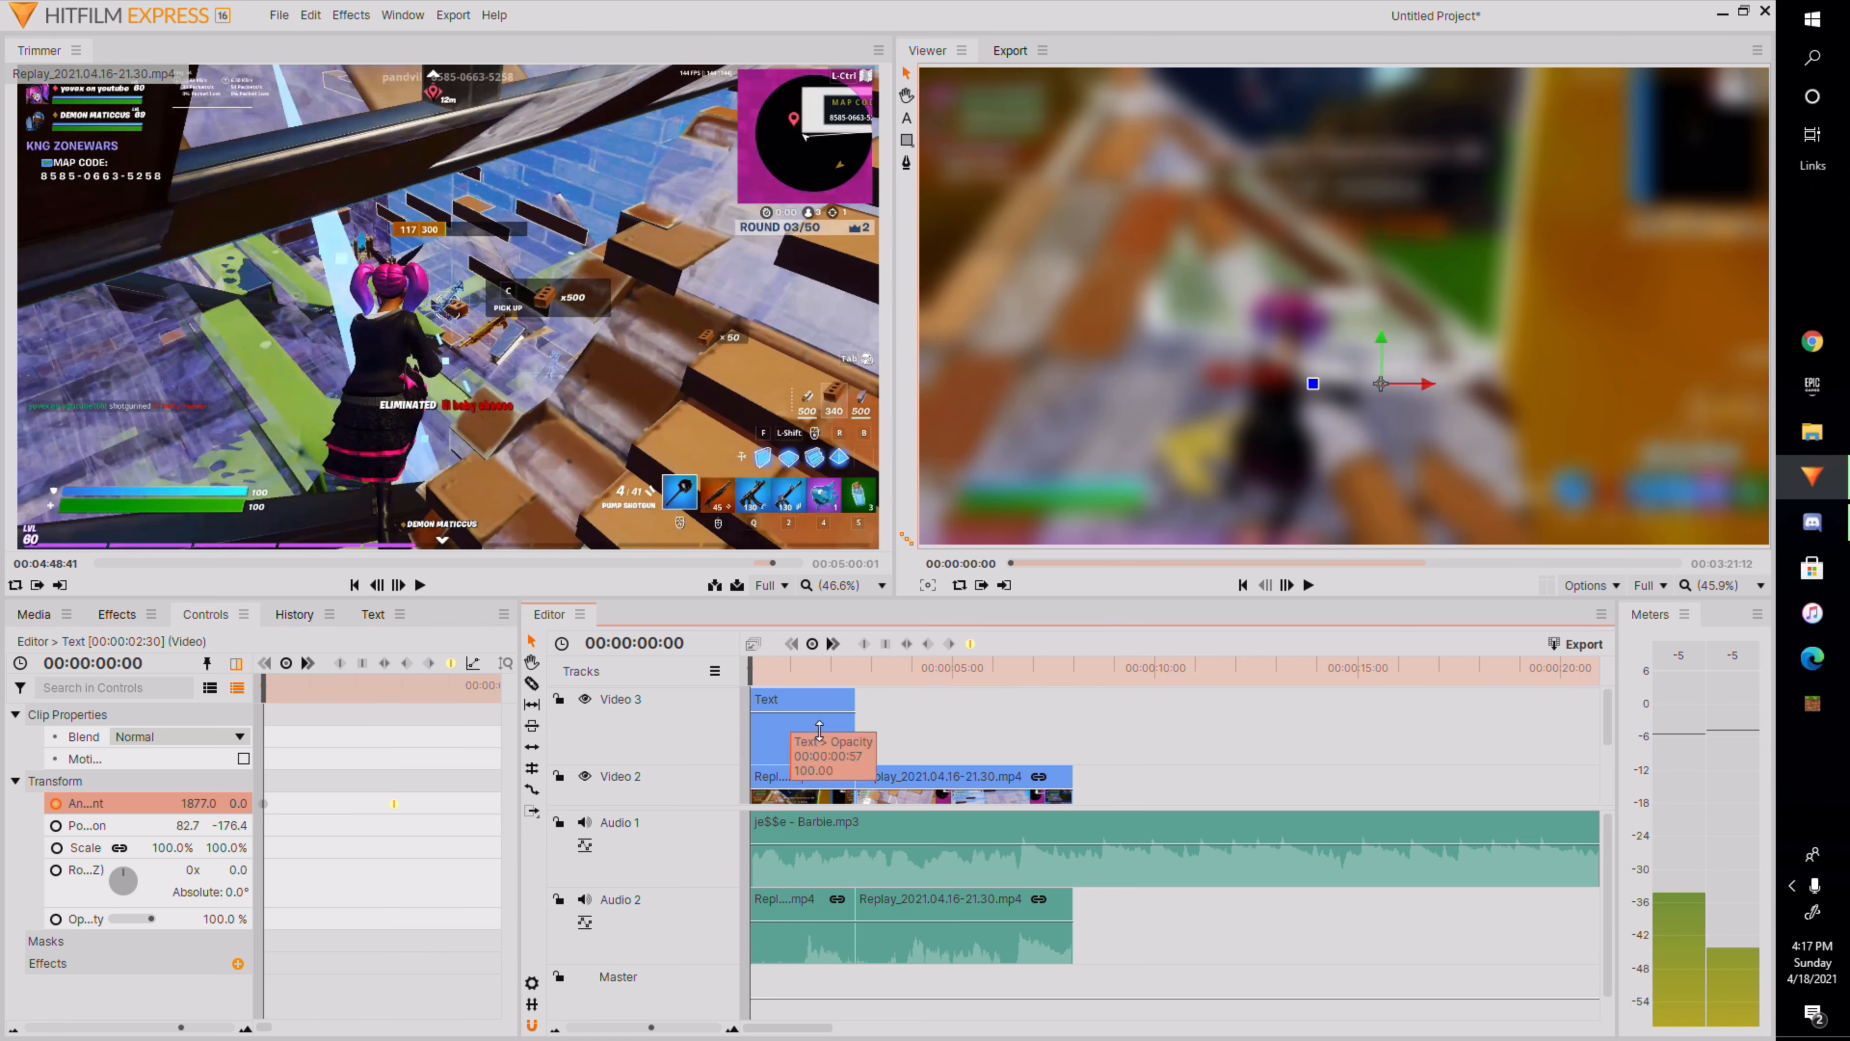
left_click(1309, 585)
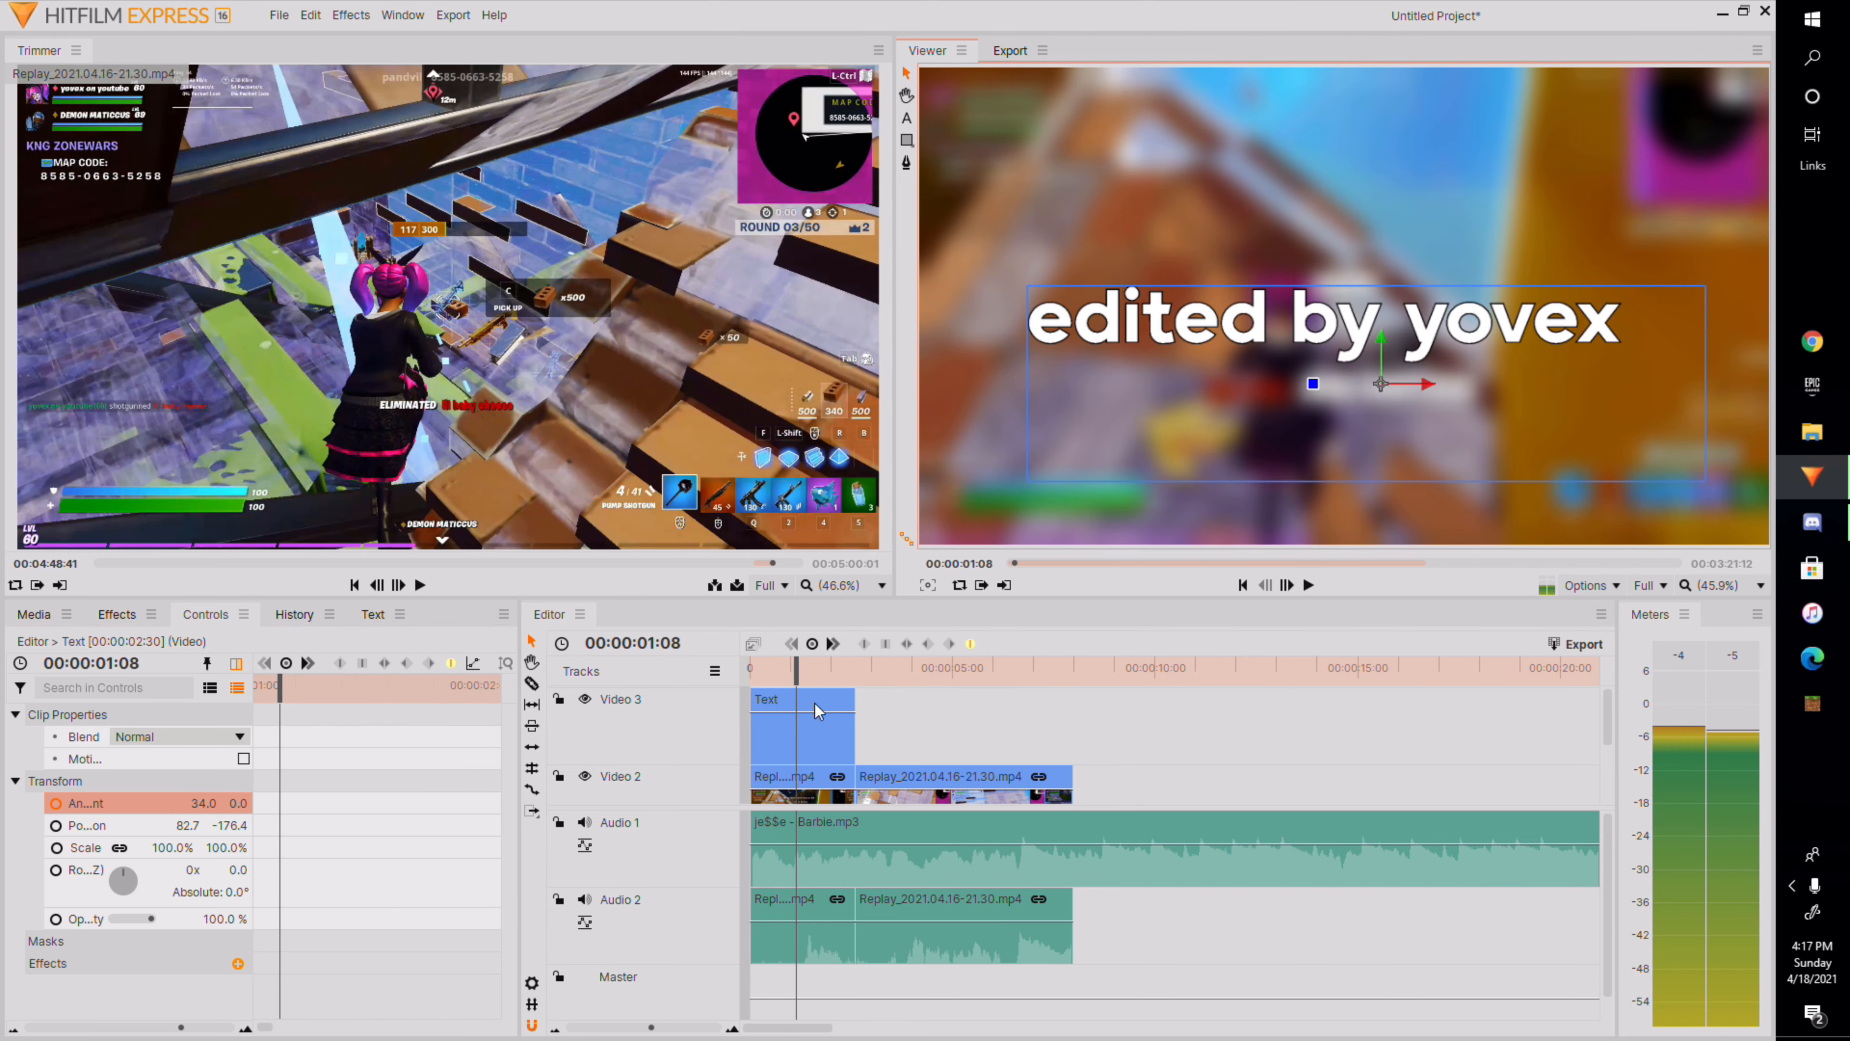
left_click_drag(796, 666, 750, 667)
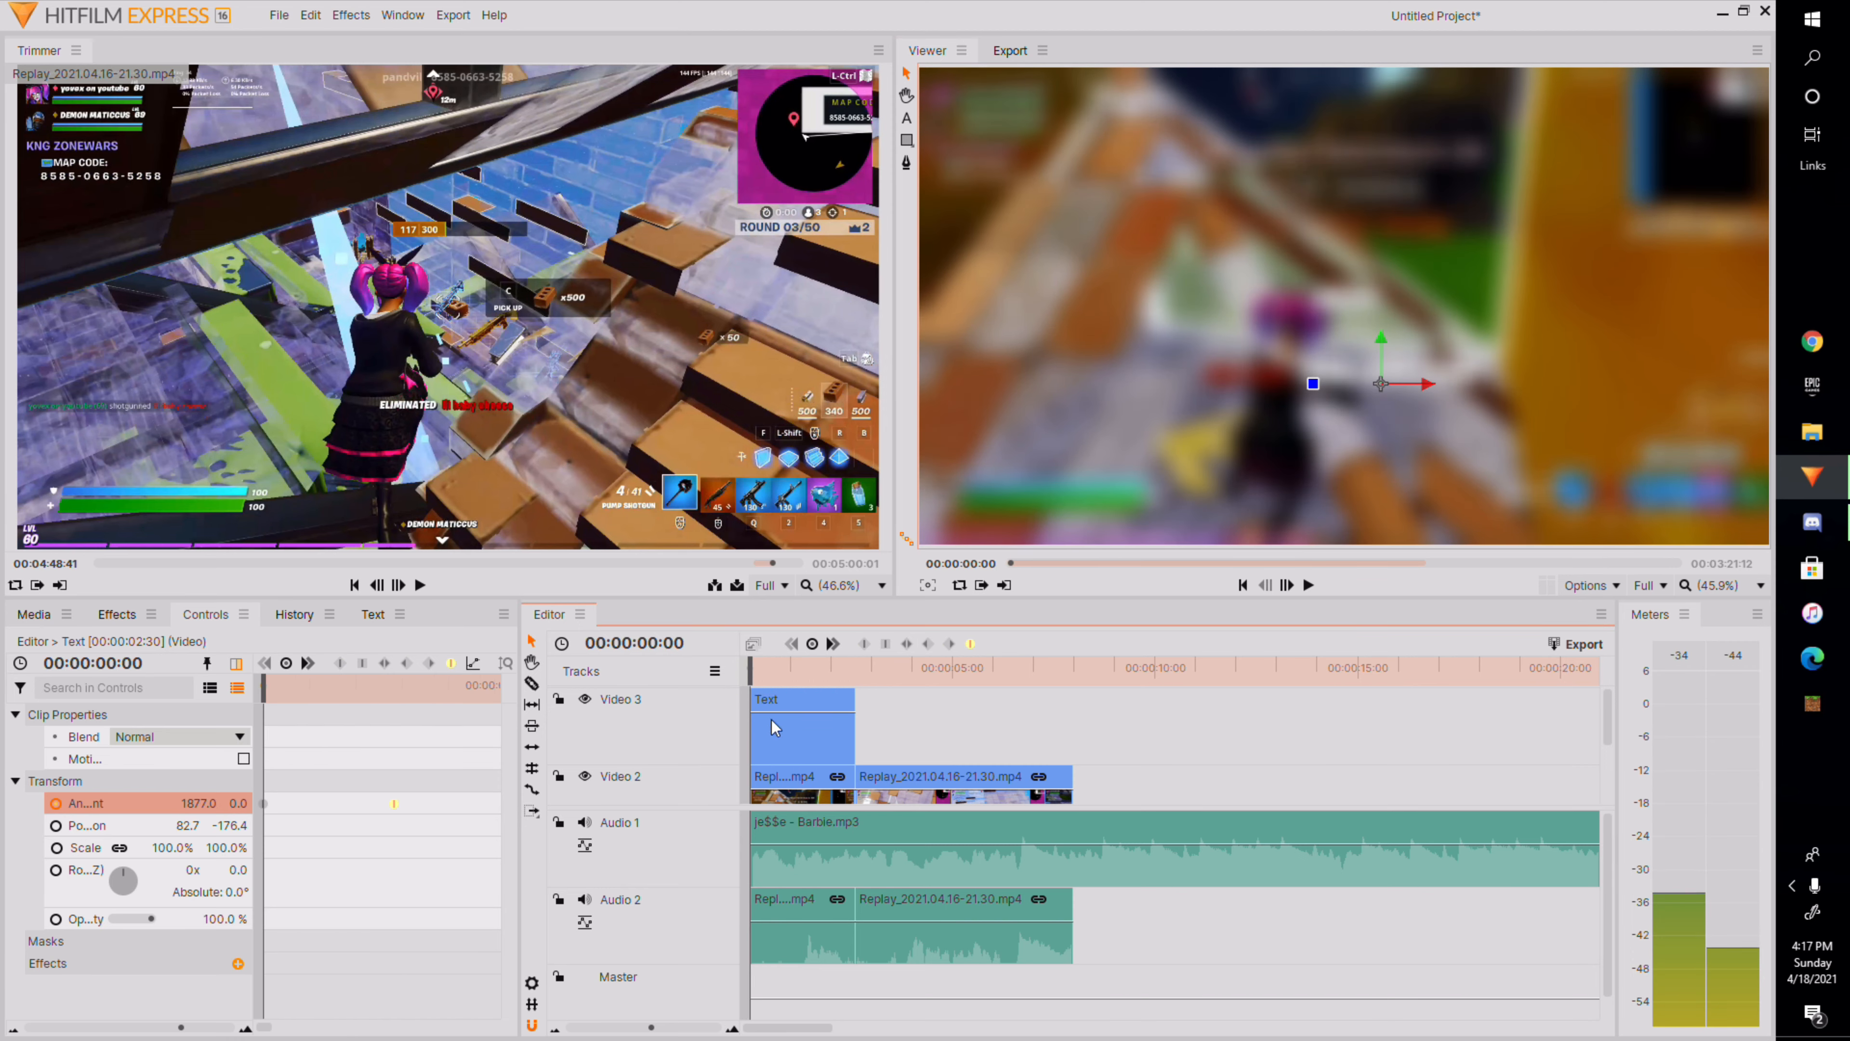
Set the anchor point X at the 00:00:00:34 keyframe to -51.
left_click_drag(269, 694, 402, 811)
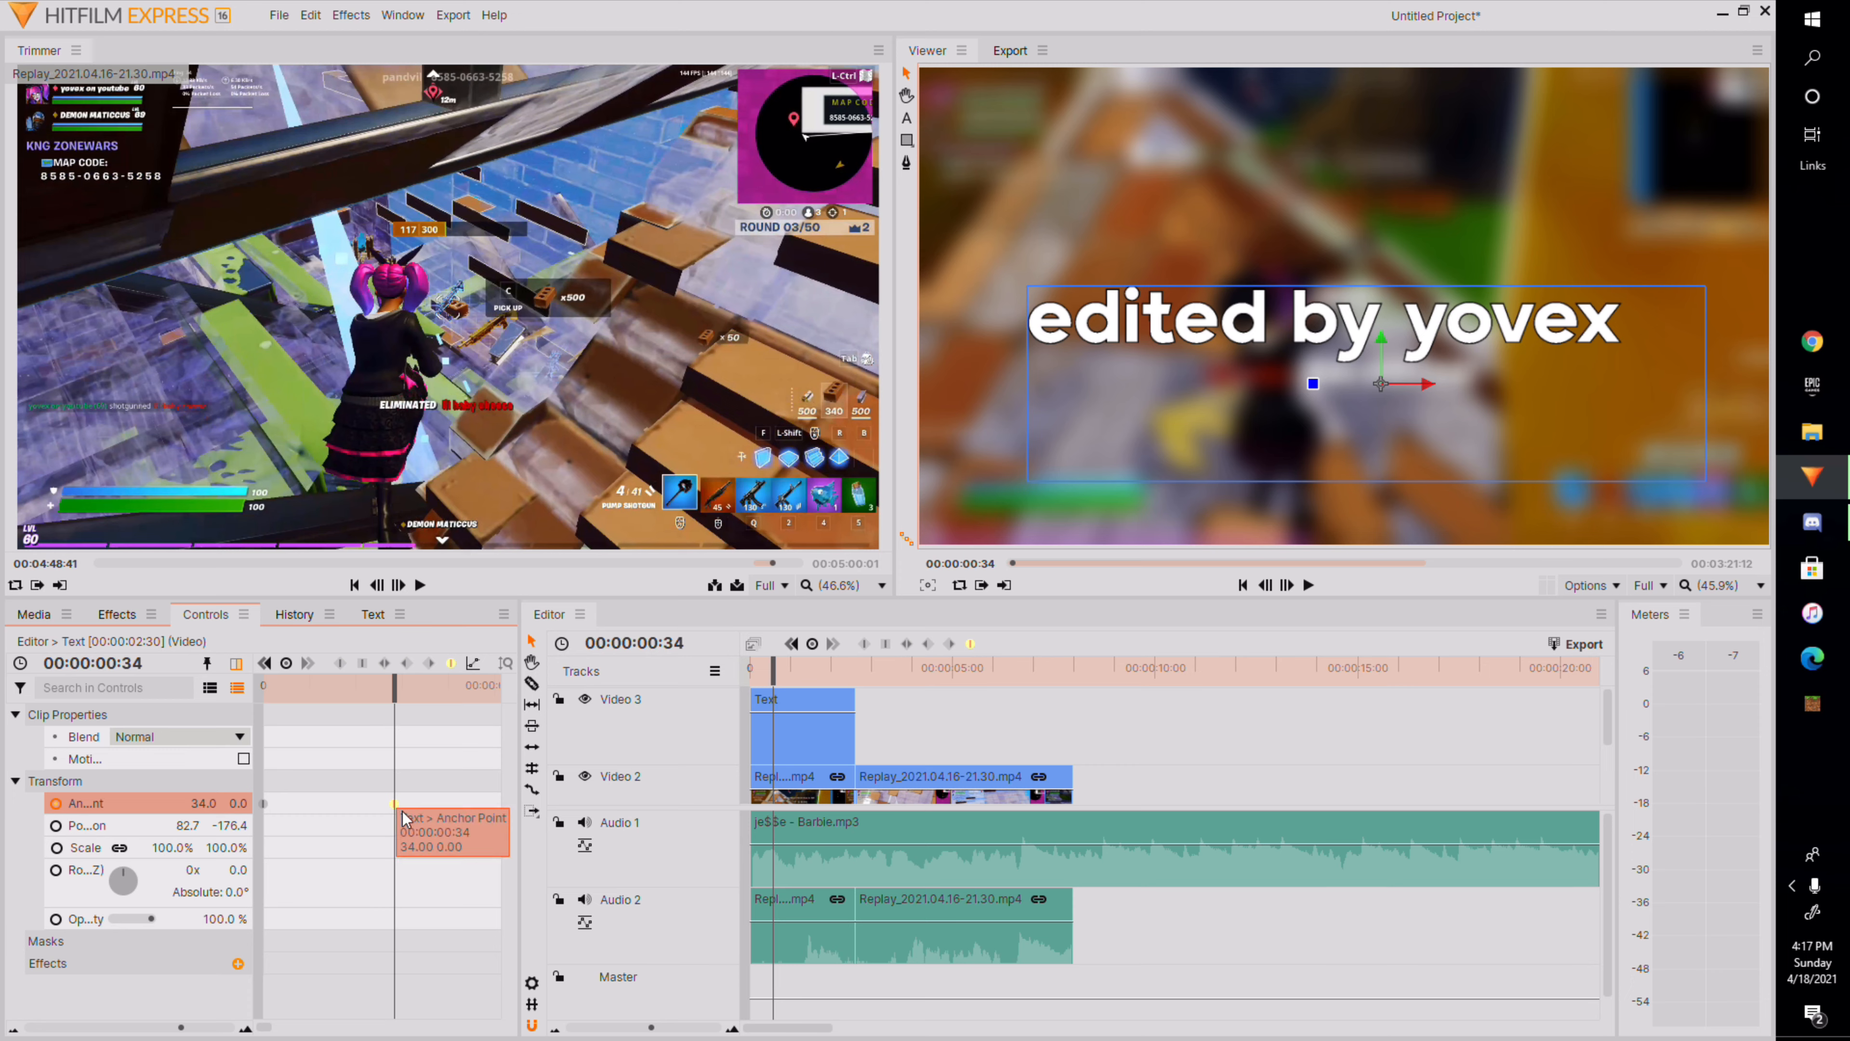
mouse_move(399, 804)
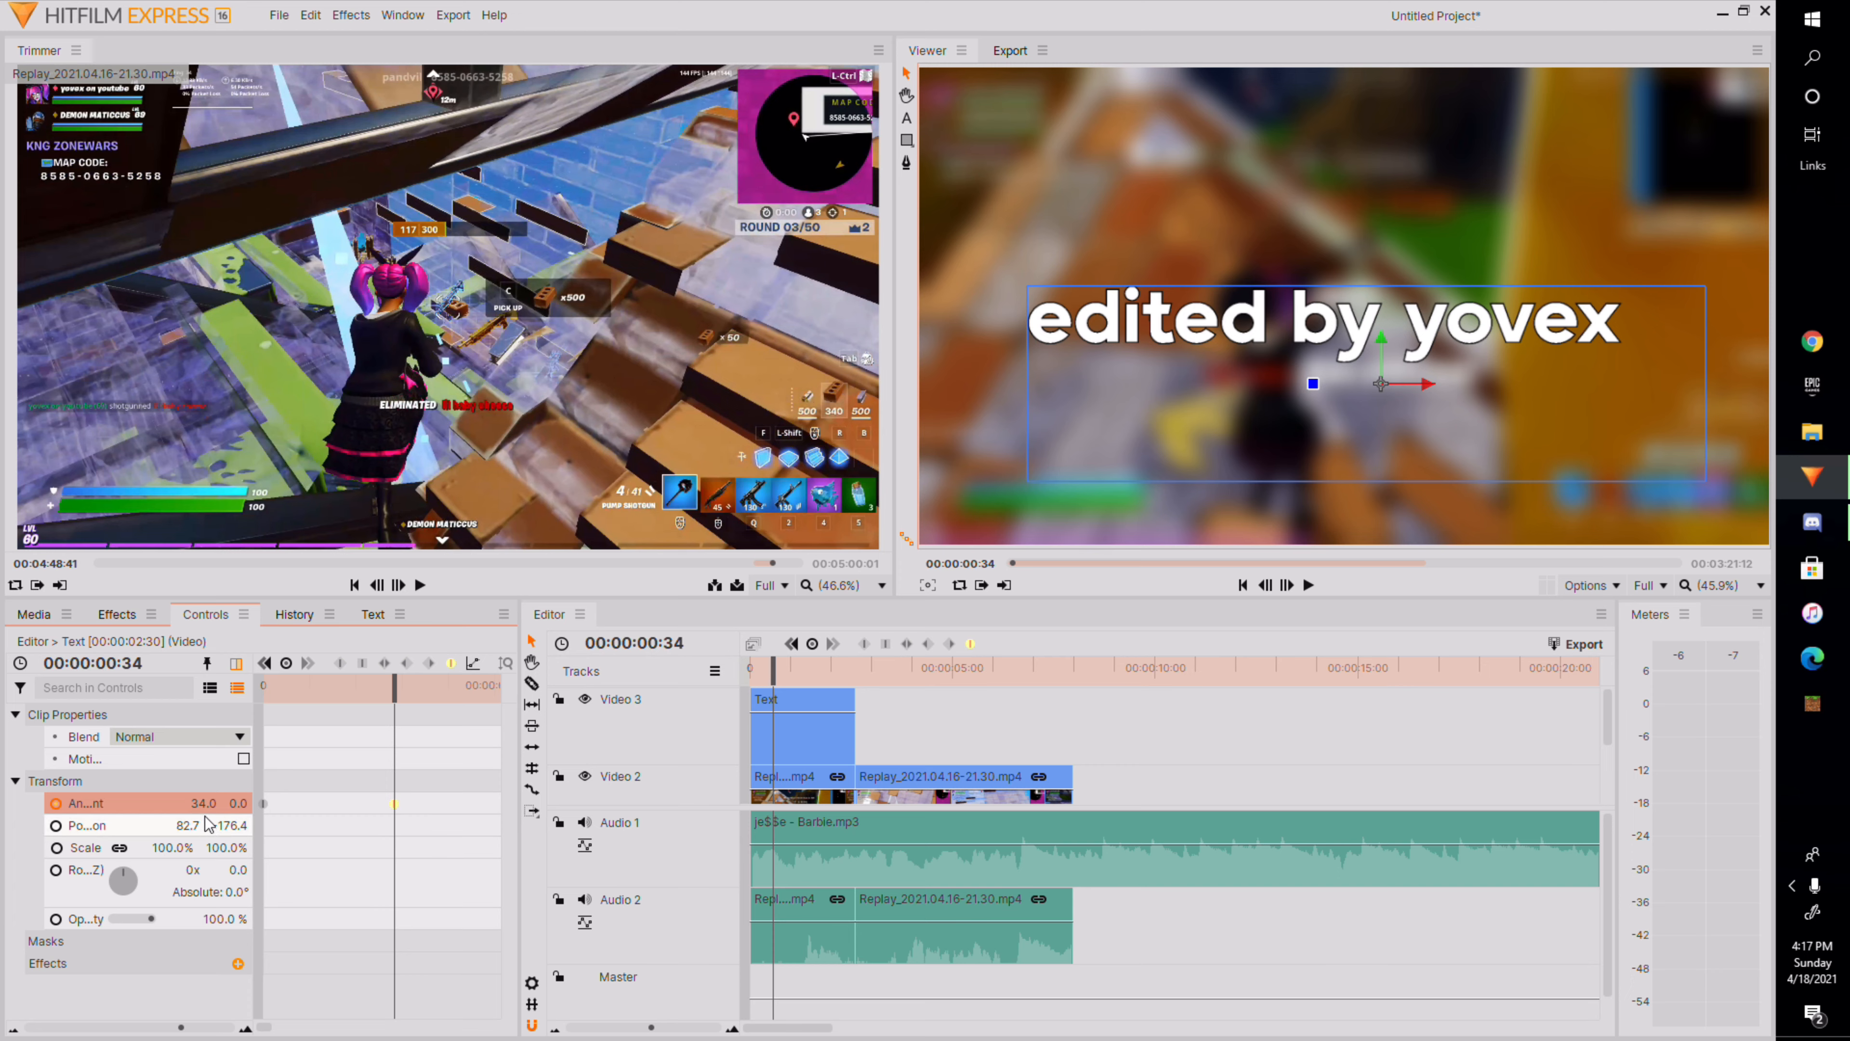
left_click_drag(203, 803, 142, 803)
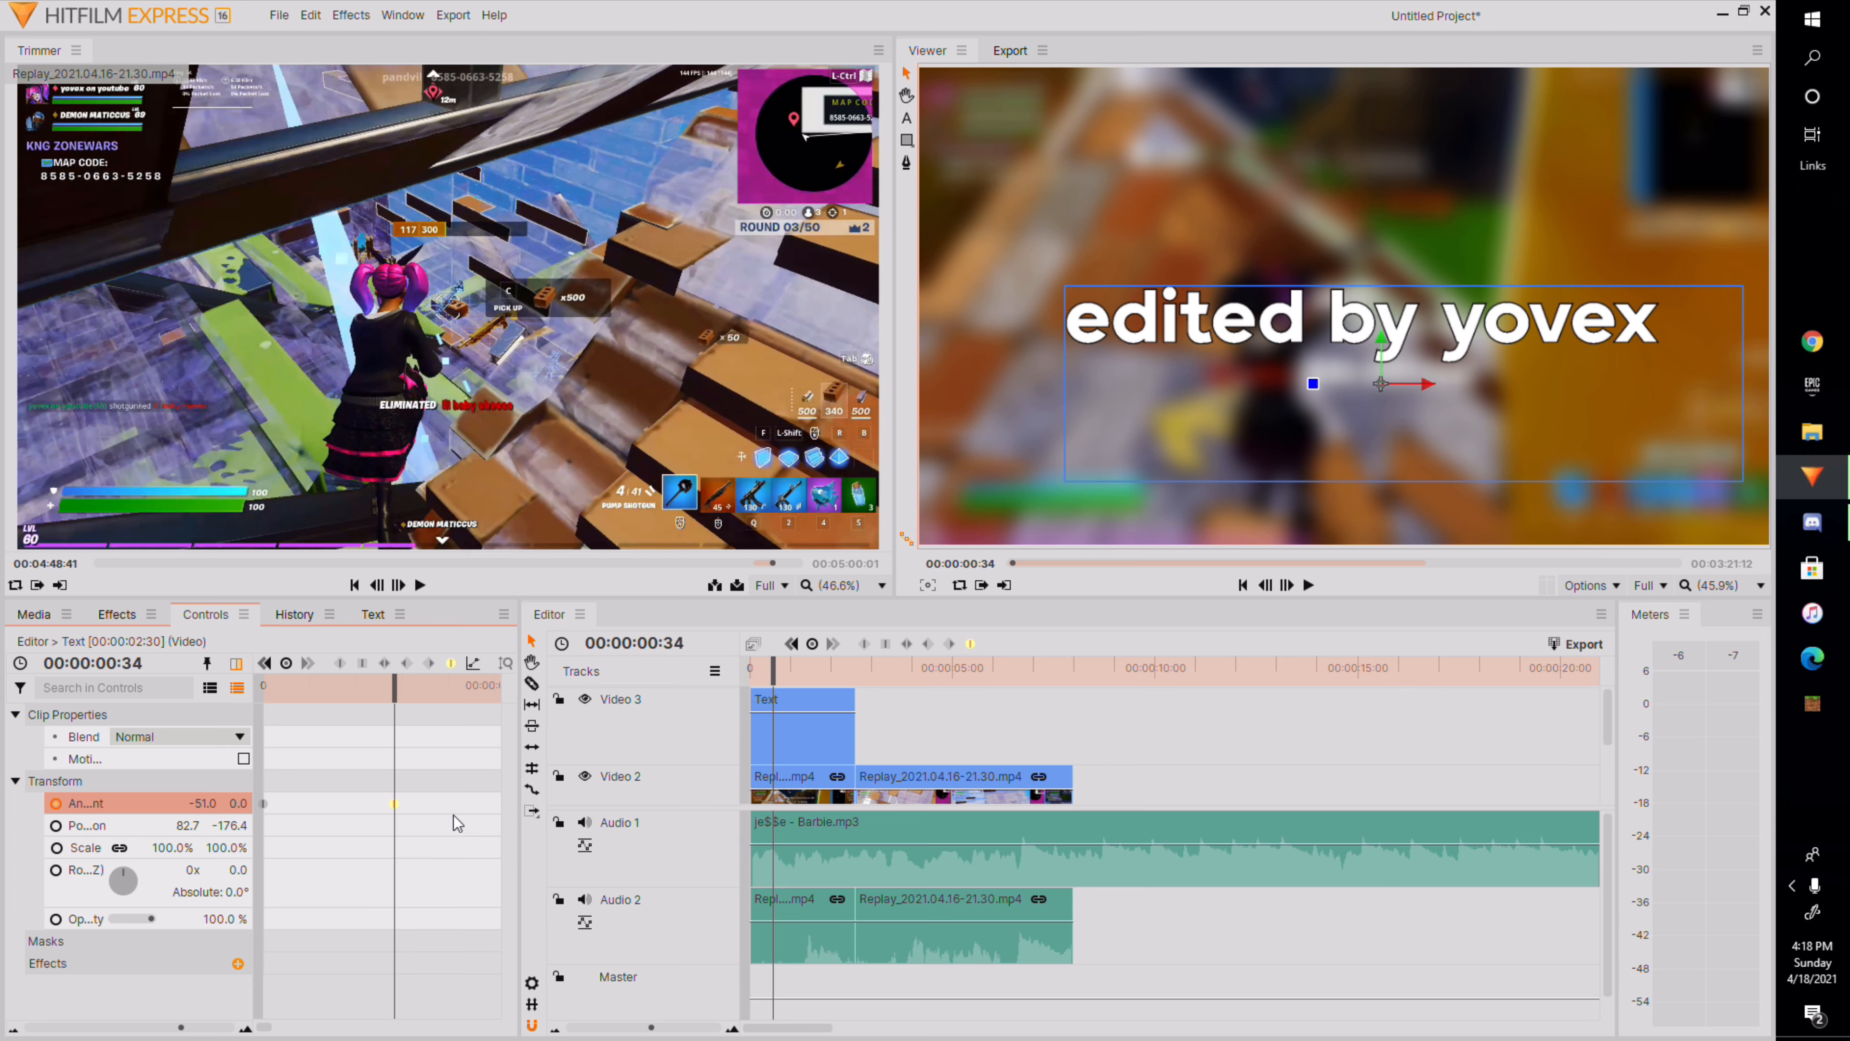
Add an anchor point keyframe at 00:00:00:39 and set its X to -11.
left_click_drag(393, 683, 414, 836)
right_click(417, 806)
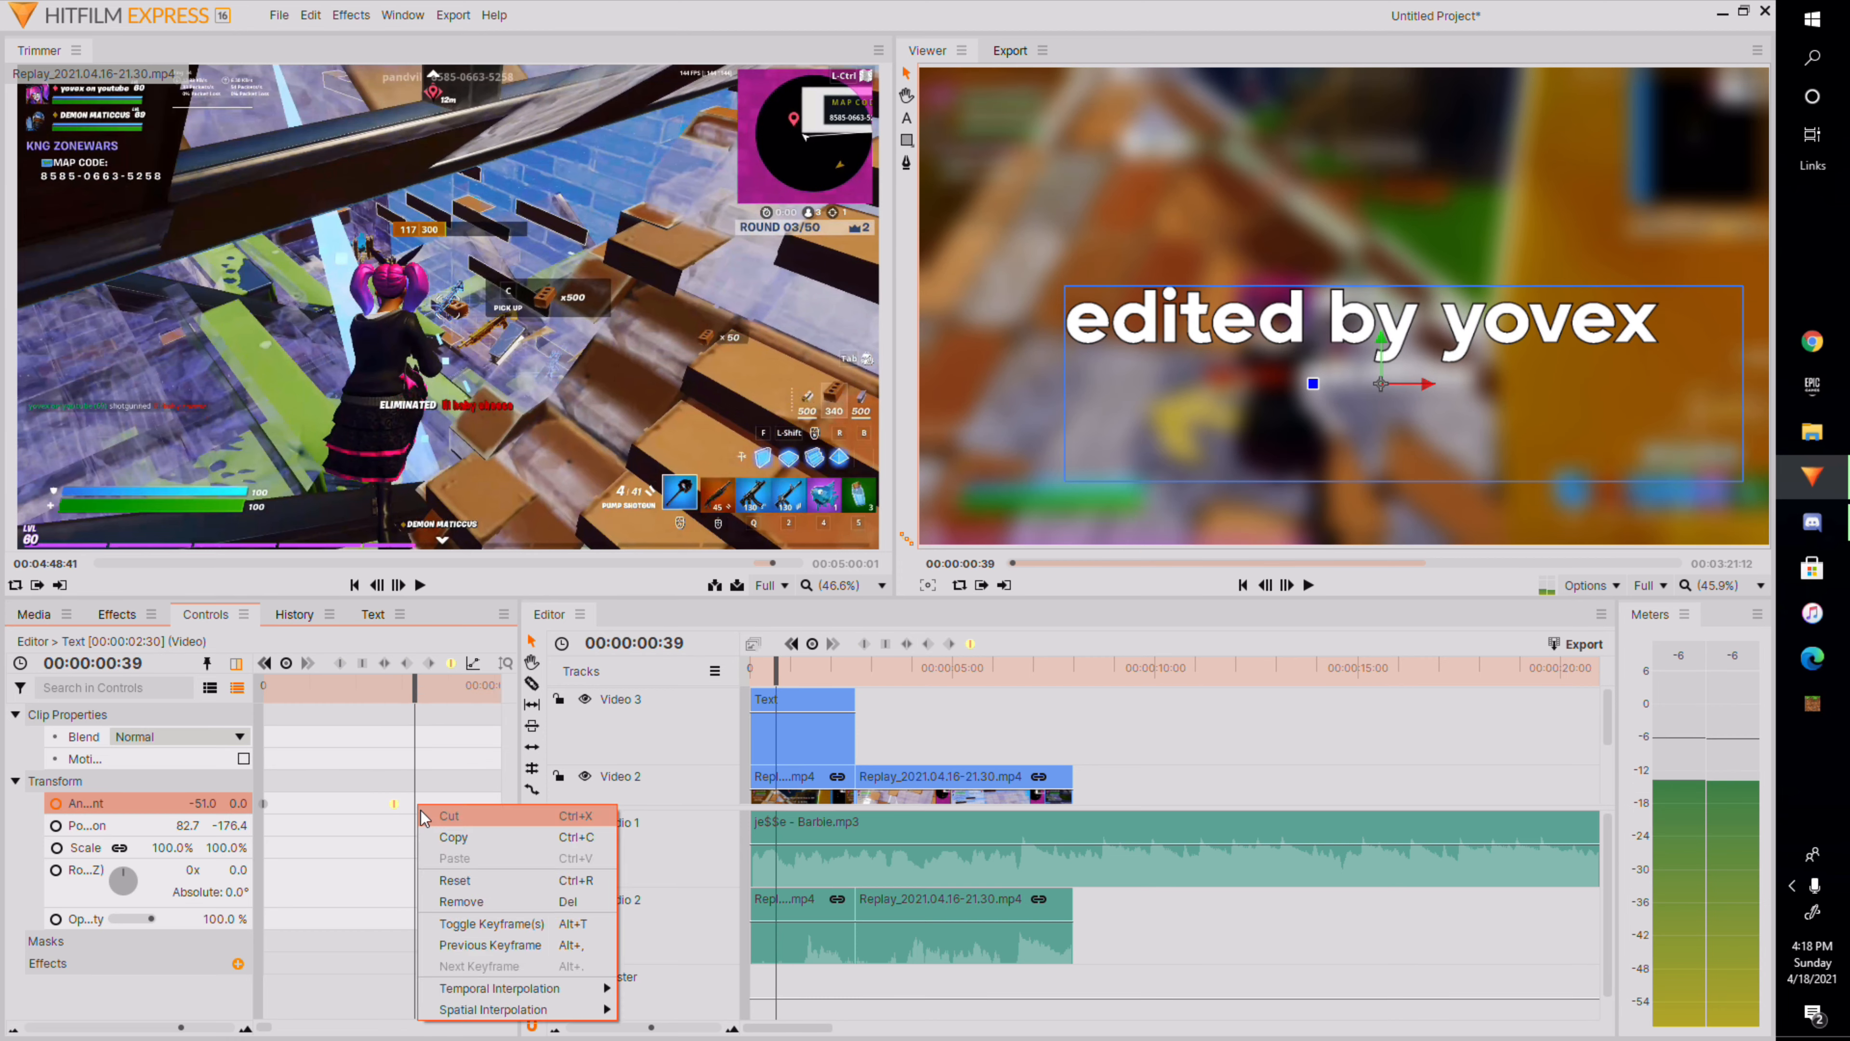
left_click(547, 918)
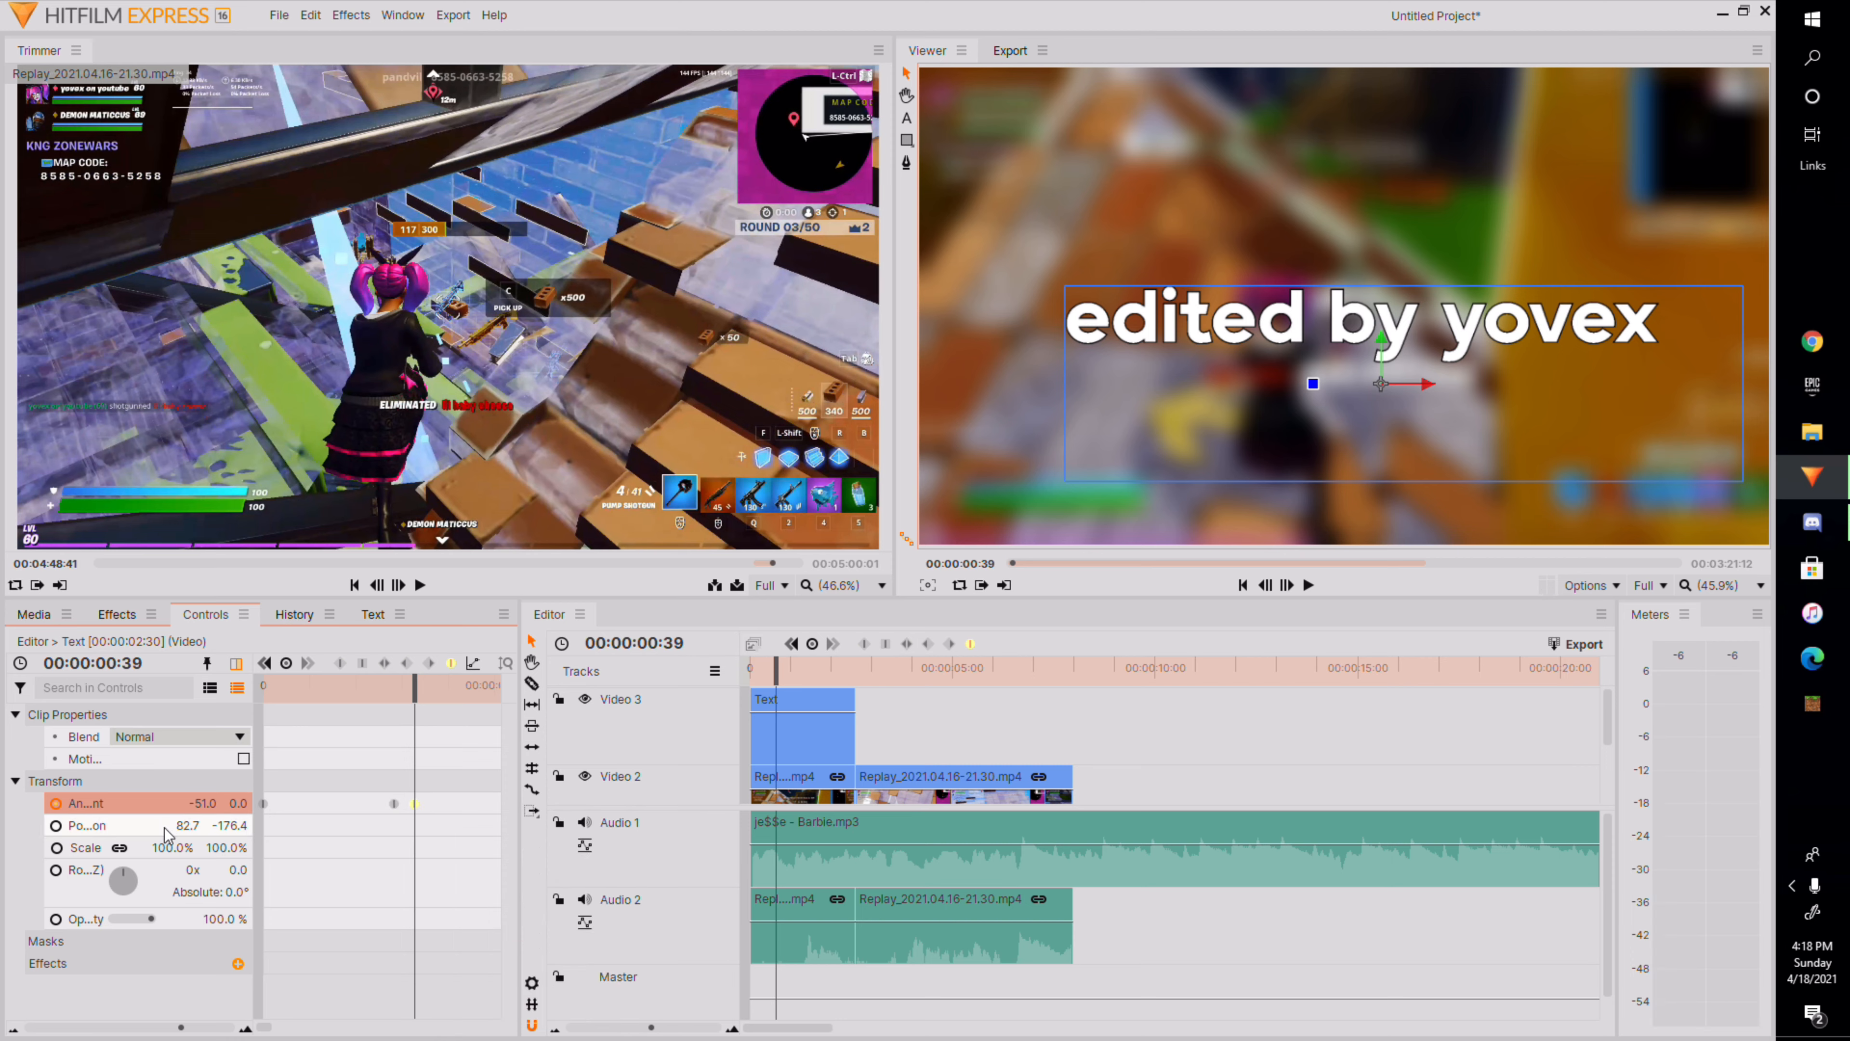
left_click_drag(201, 802, 230, 802)
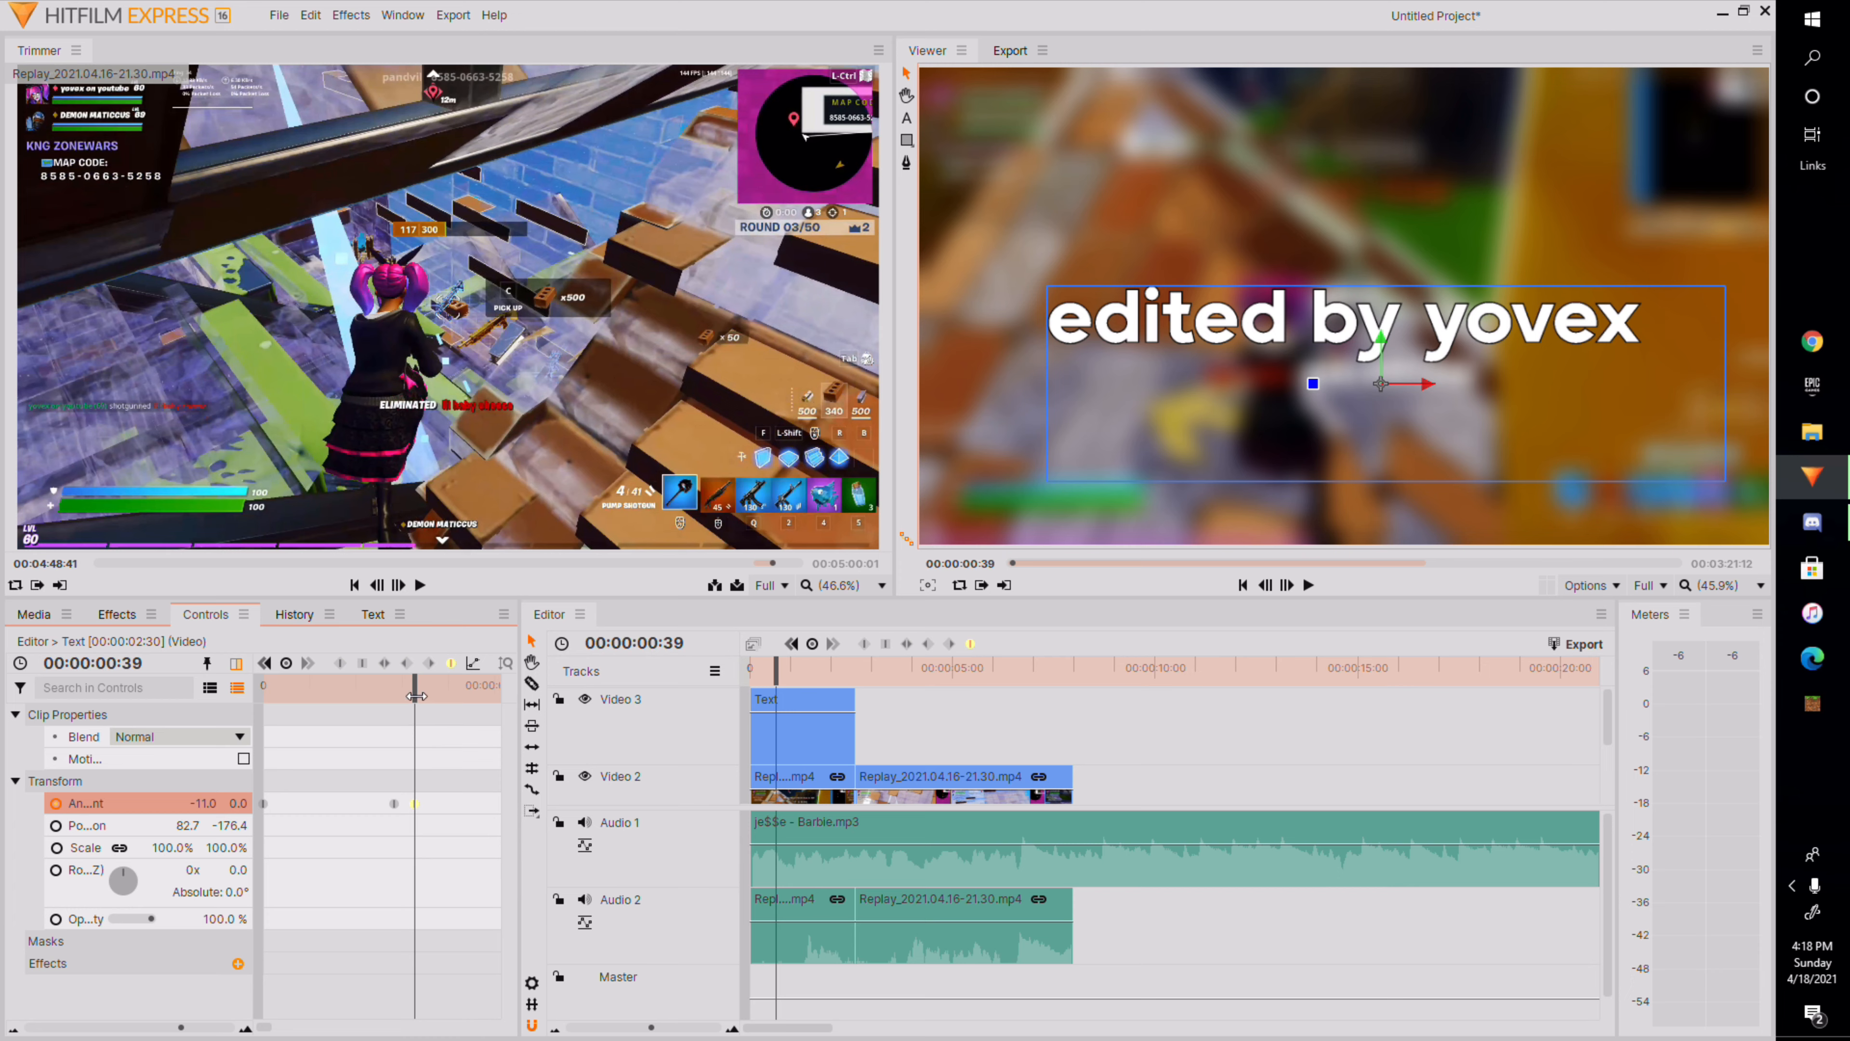
Add an anchor point keyframe at 00:00:00:42 and set its X to -31.
left_click_drag(415, 696, 426, 696)
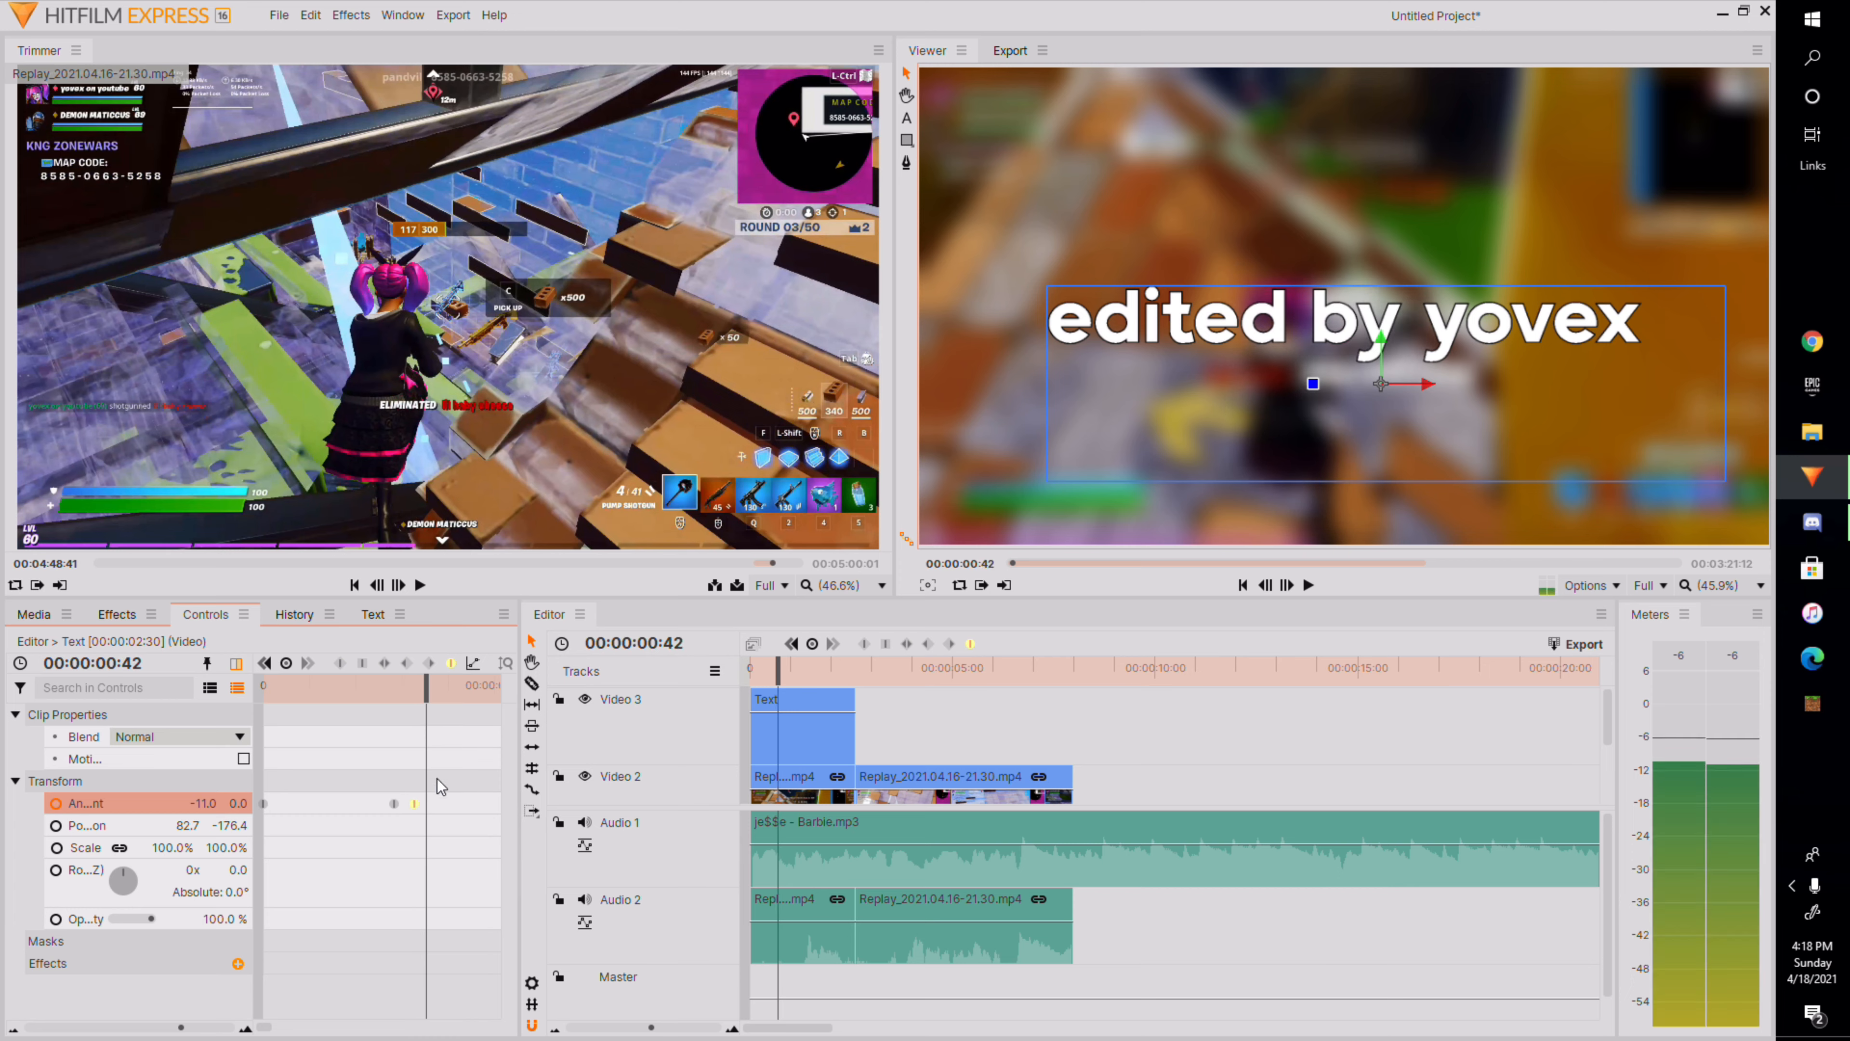
right_click(429, 809)
left_click(531, 926)
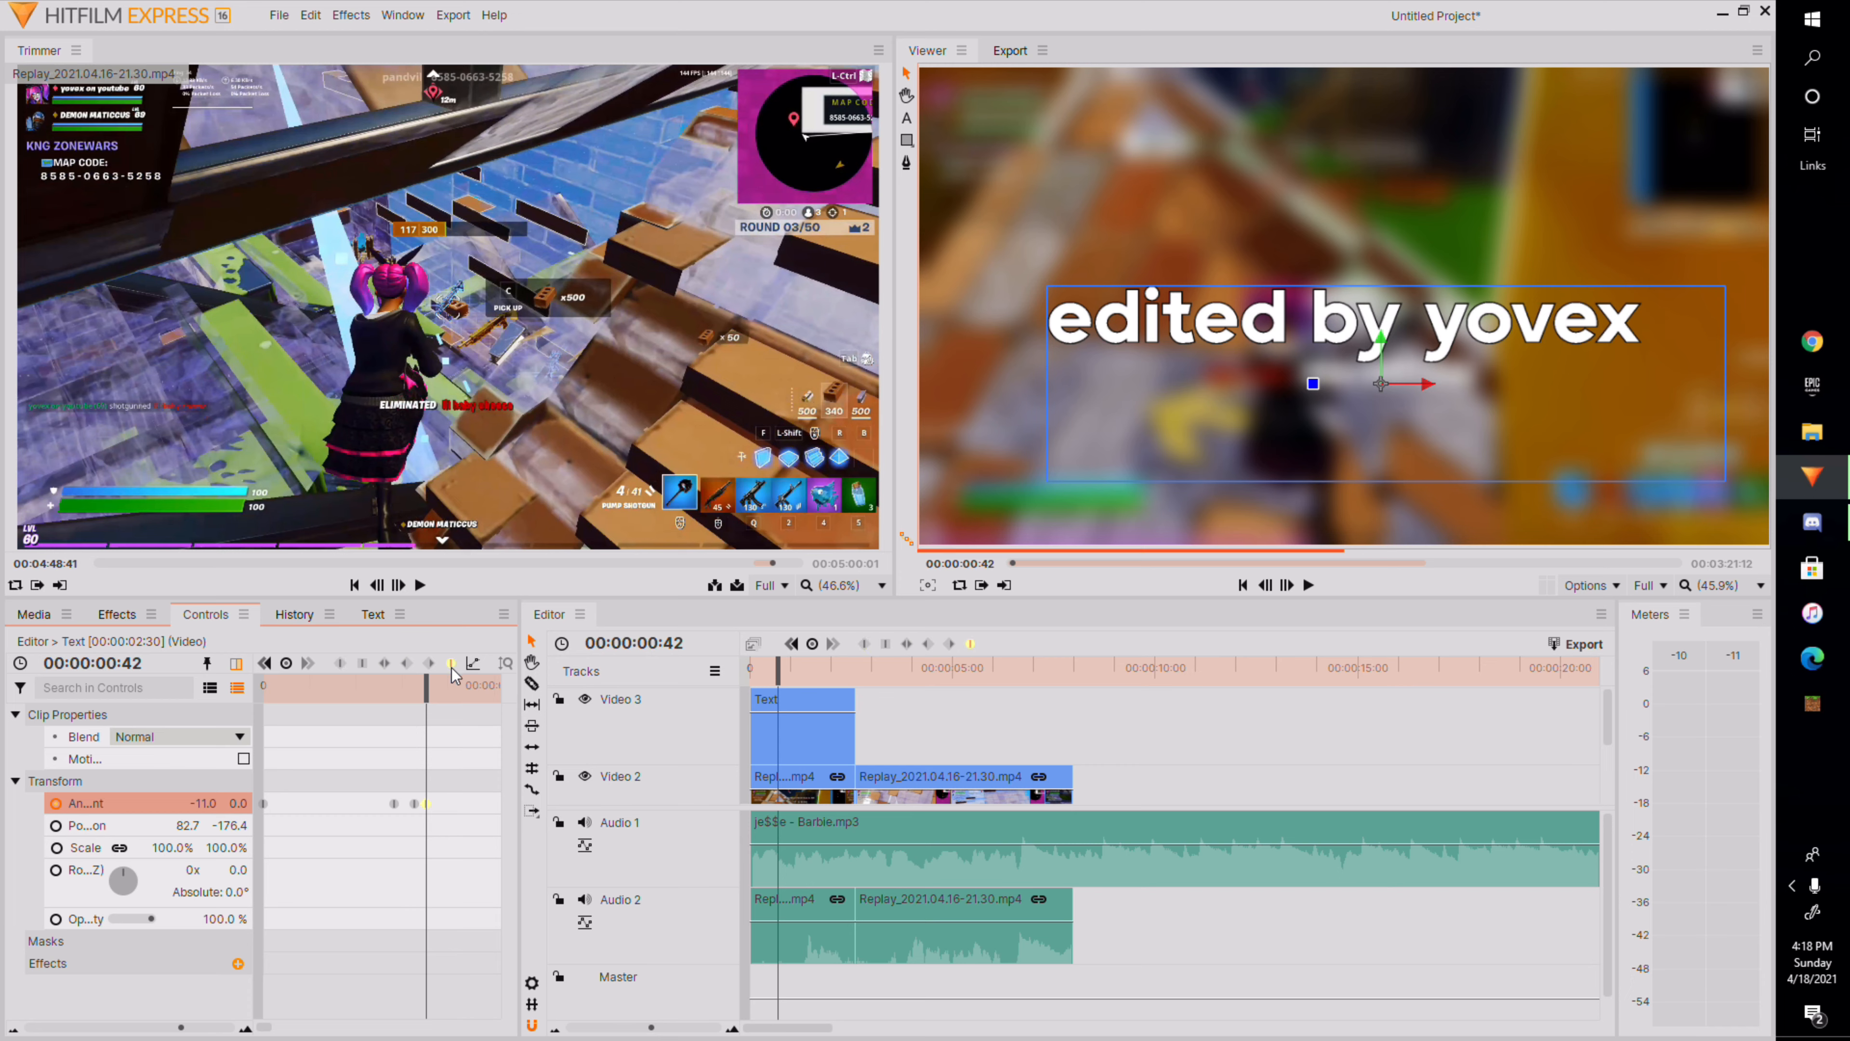
left_click_drag(187, 805, 214, 805)
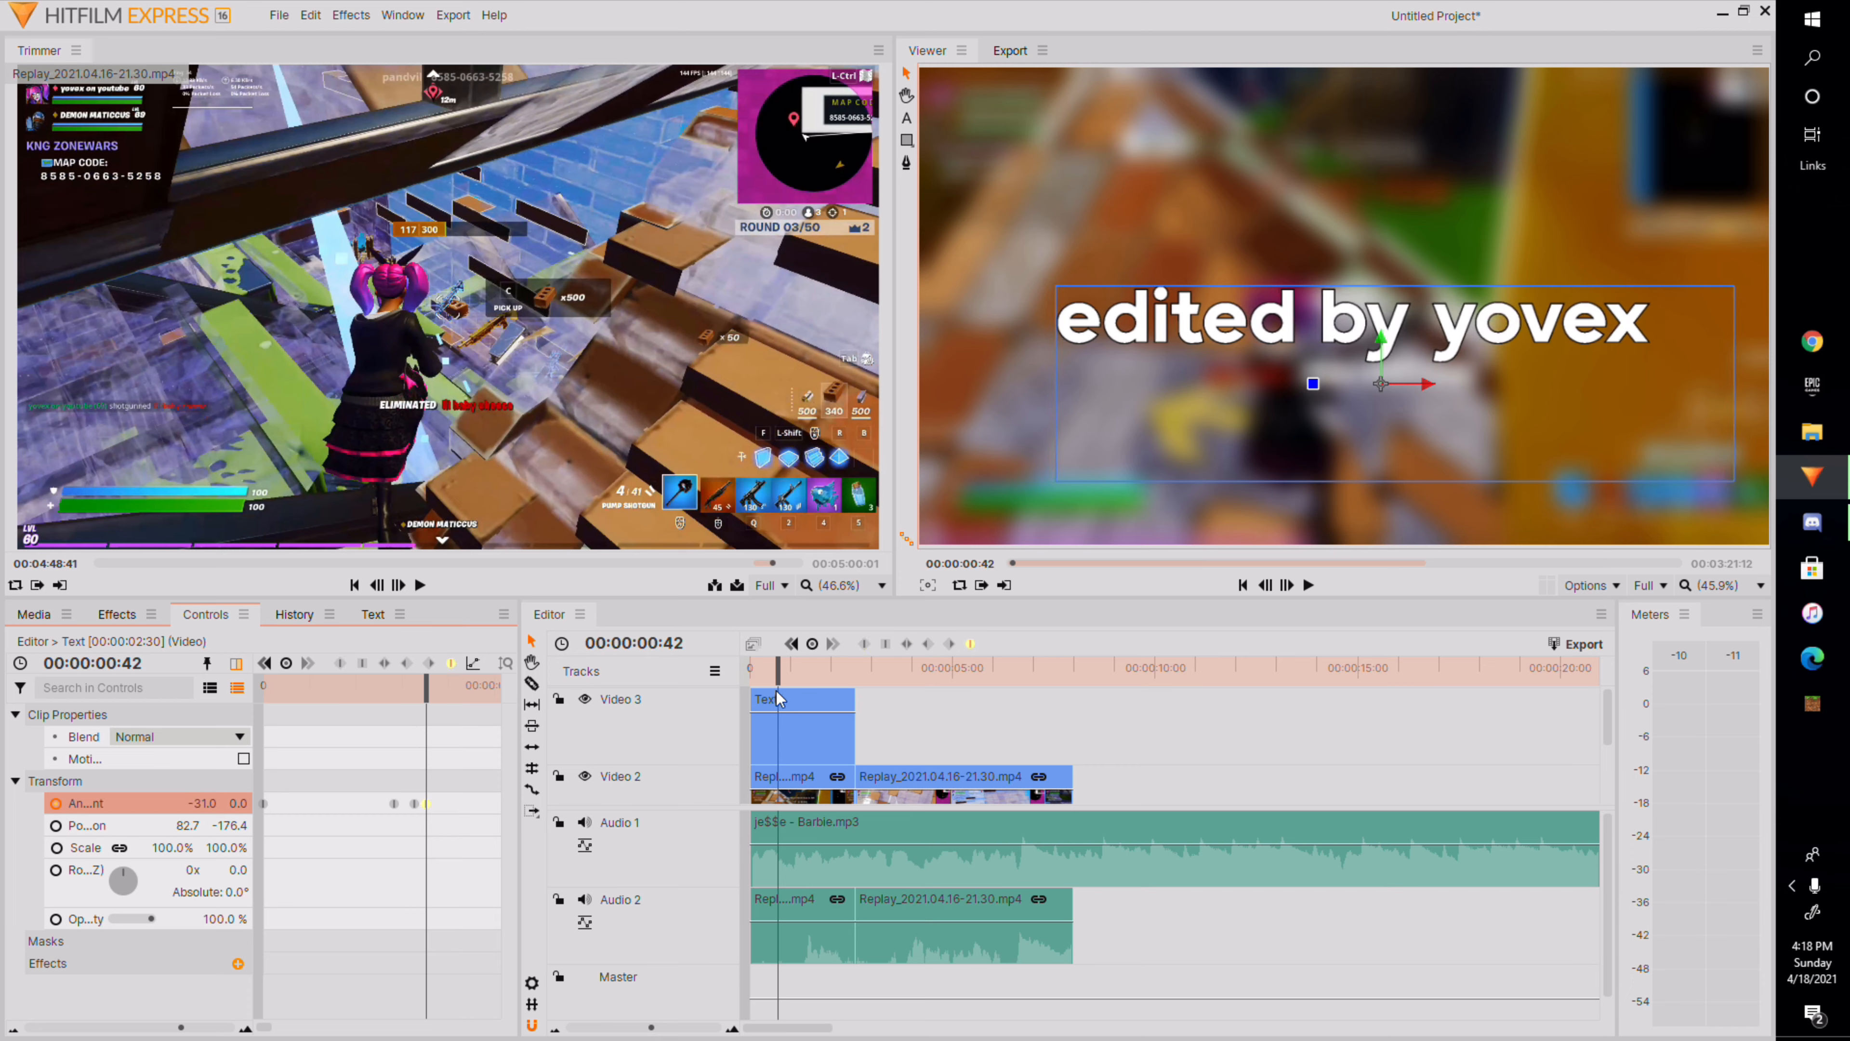
Play the timeline from the start to preview the title's bounce.
left_click_drag(778, 674, 749, 677)
left_click(1308, 587)
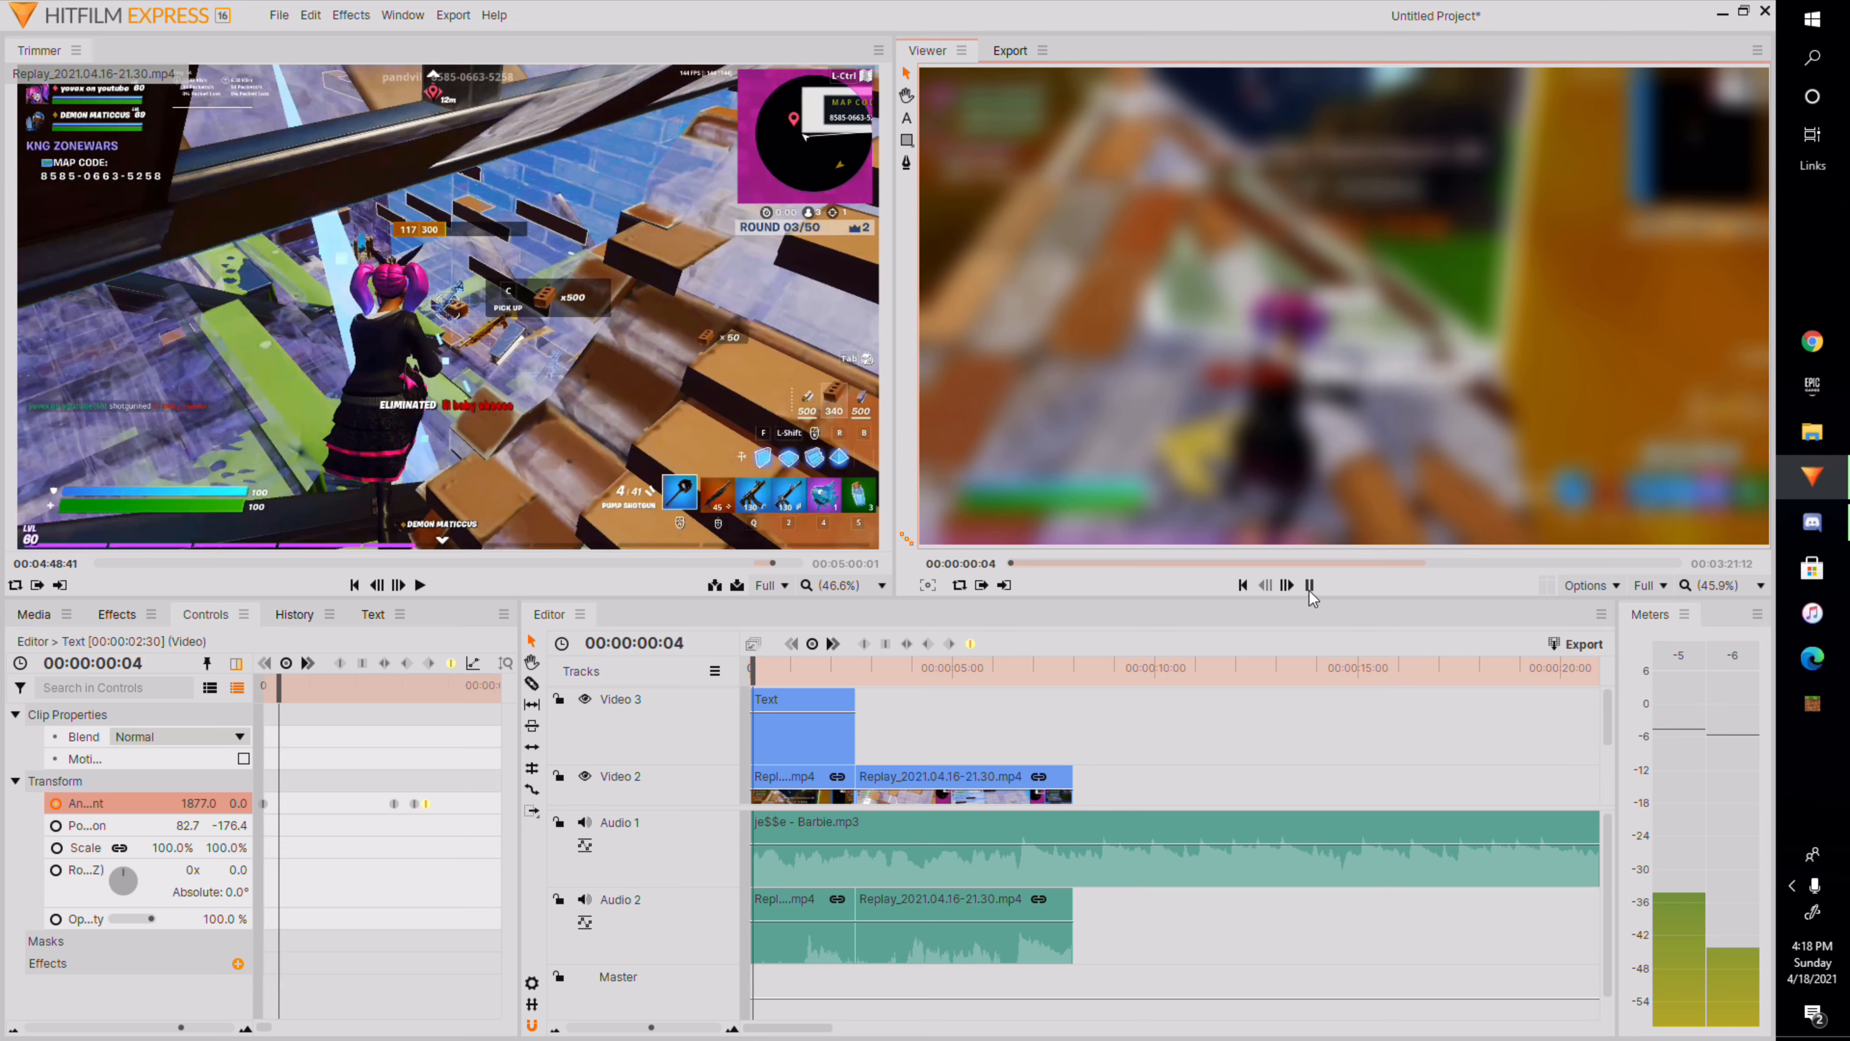
key("space")
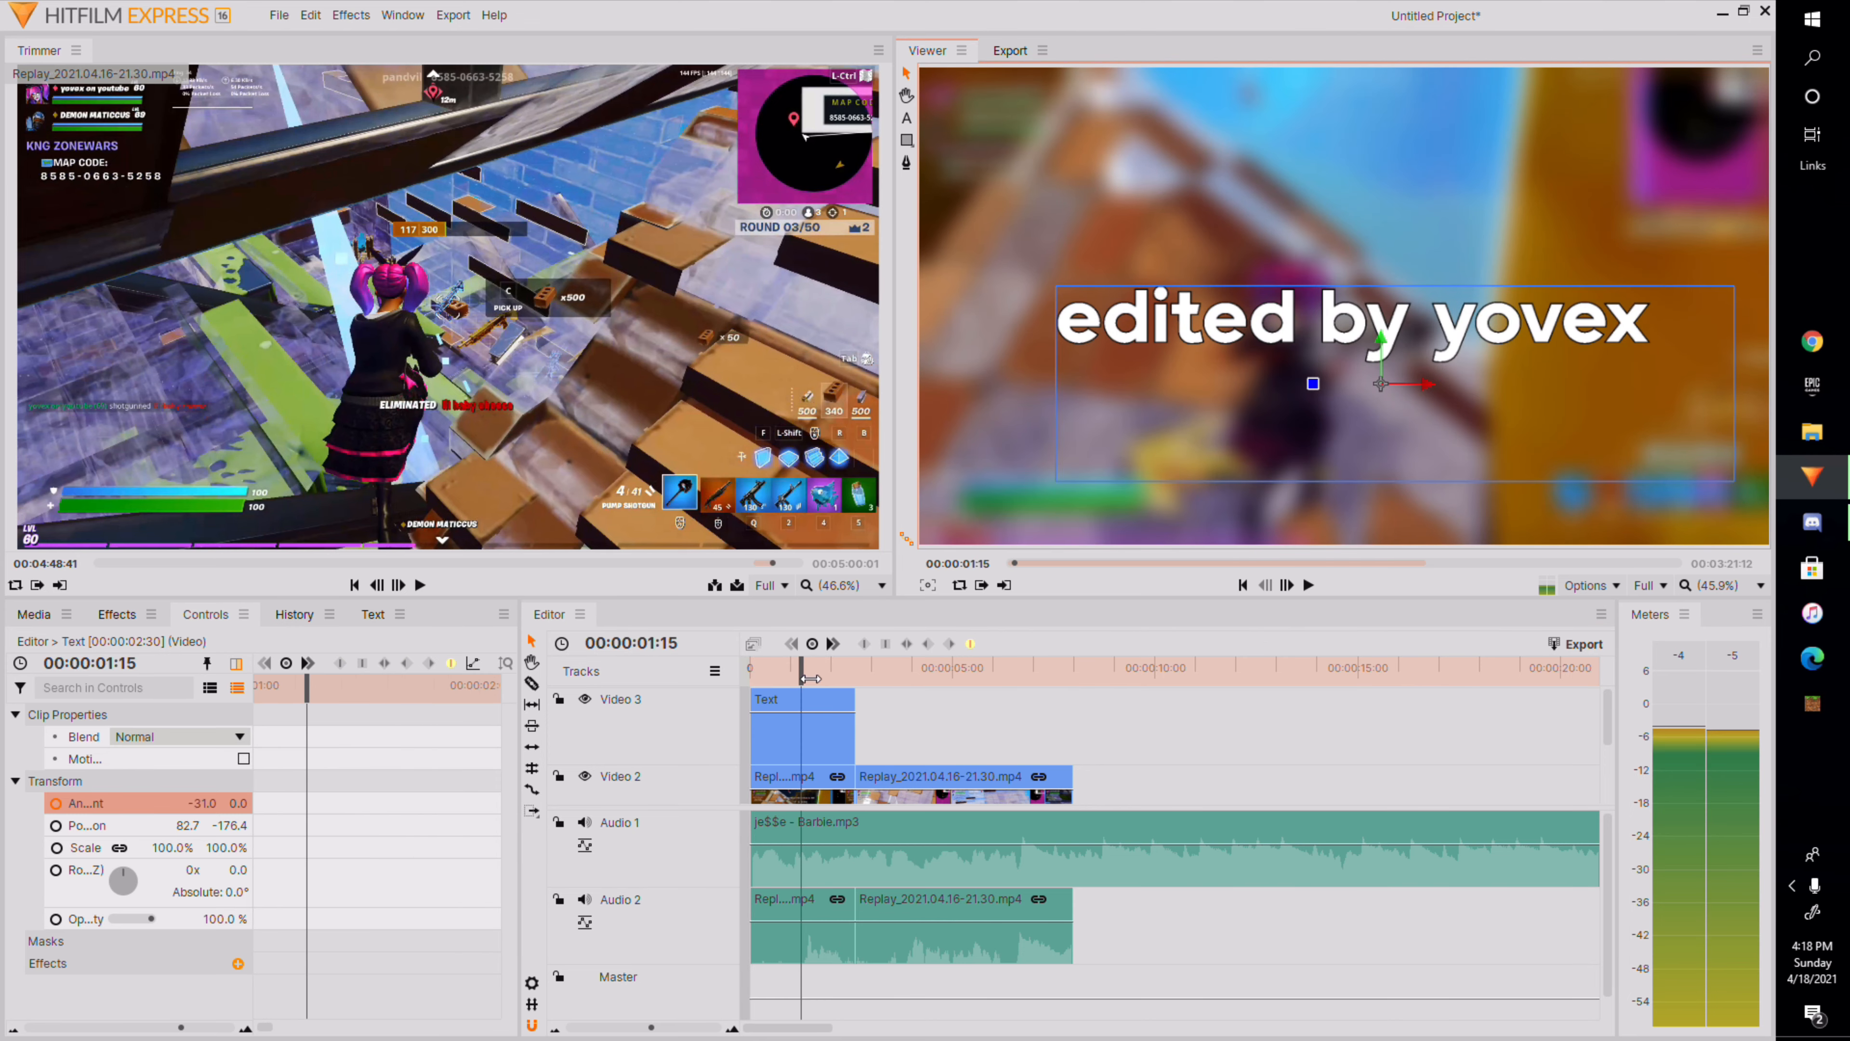
left_click_drag(810, 678, 750, 678)
left_click(1306, 585)
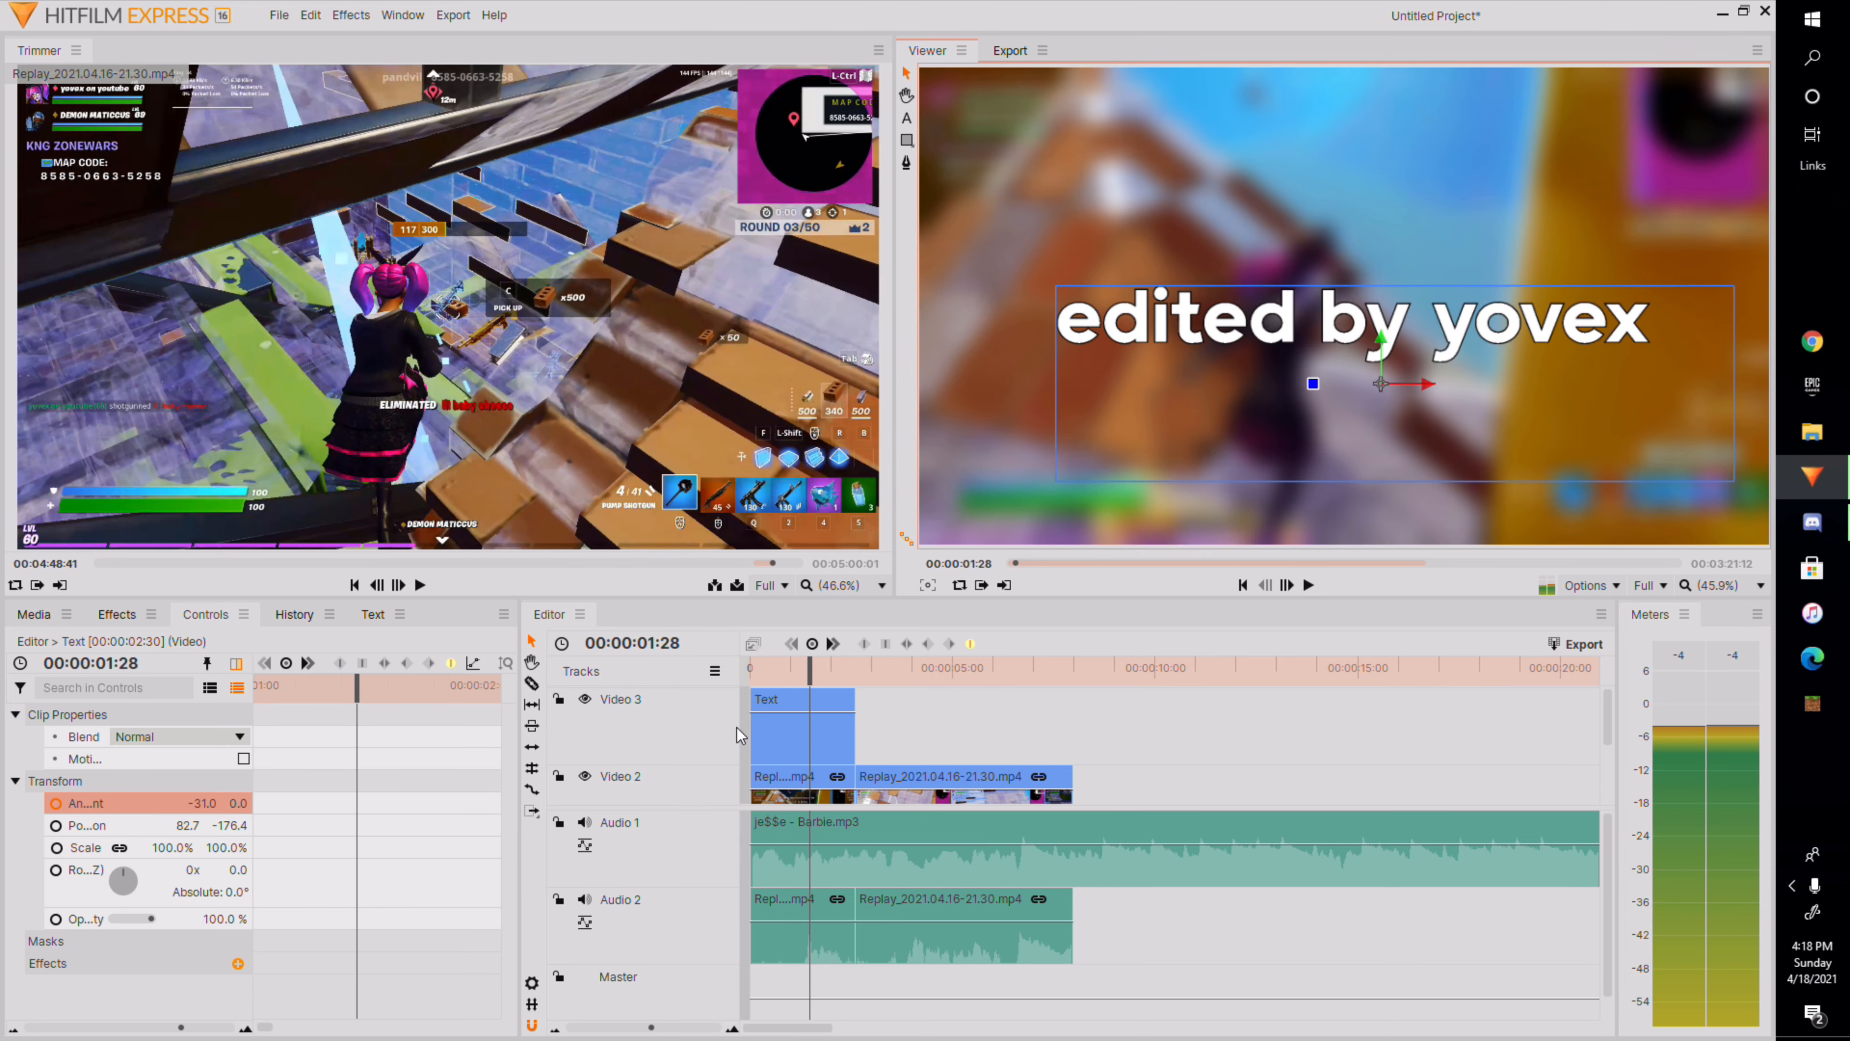
Move an anchor point keyframe earlier to 00:00:00:33.
left_click_drag(362, 729, 337, 789)
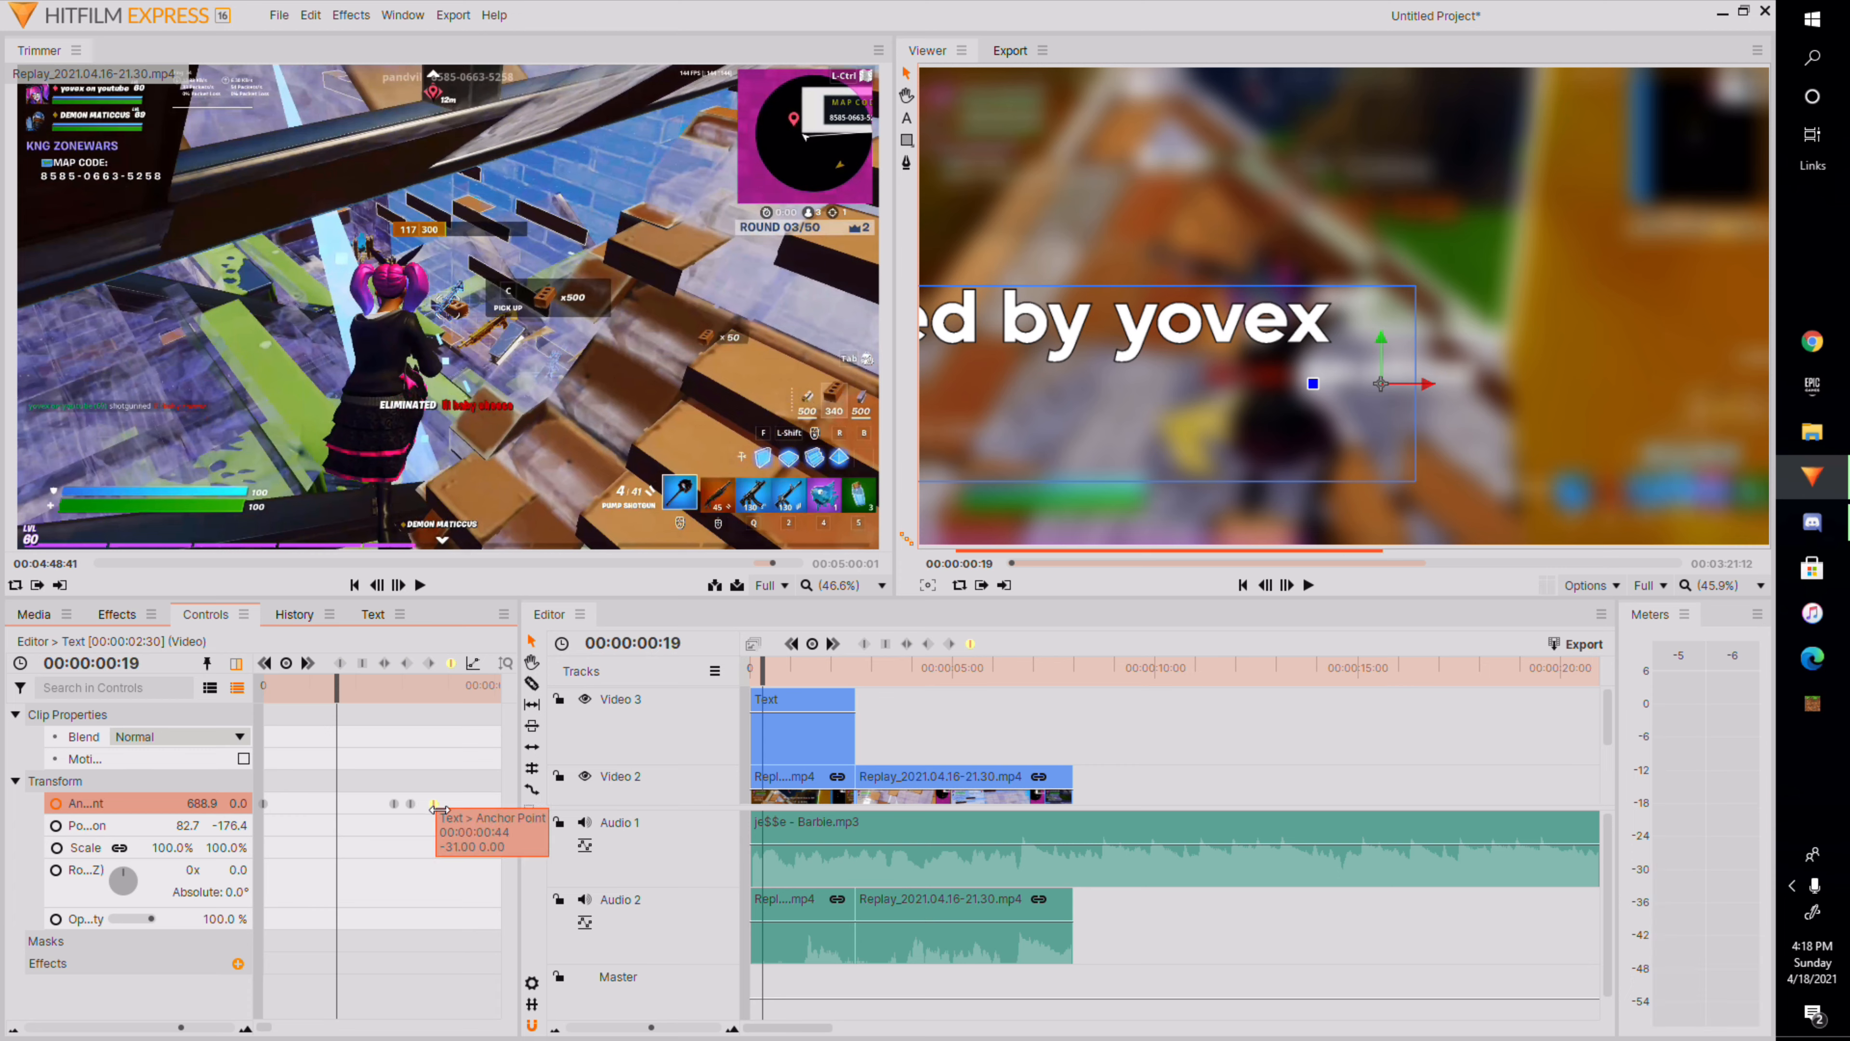
left_click_drag(411, 804, 389, 805)
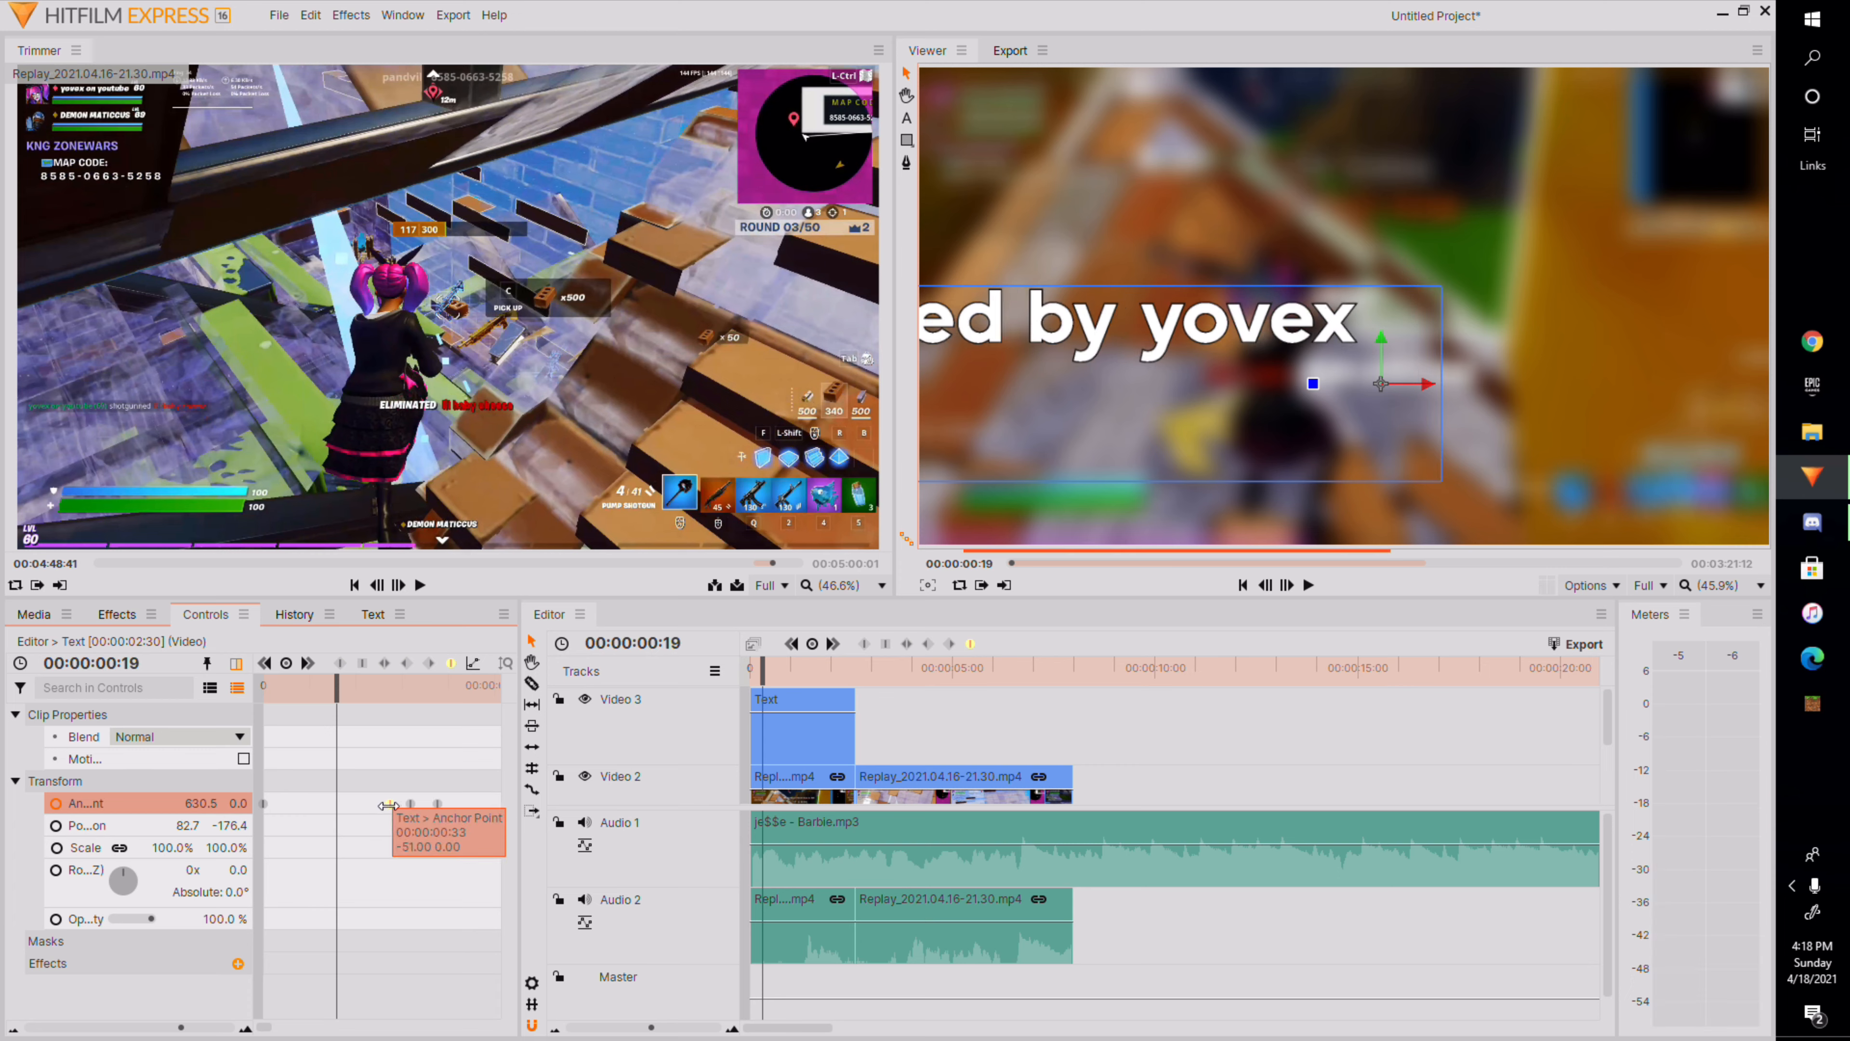
left_click(414, 804)
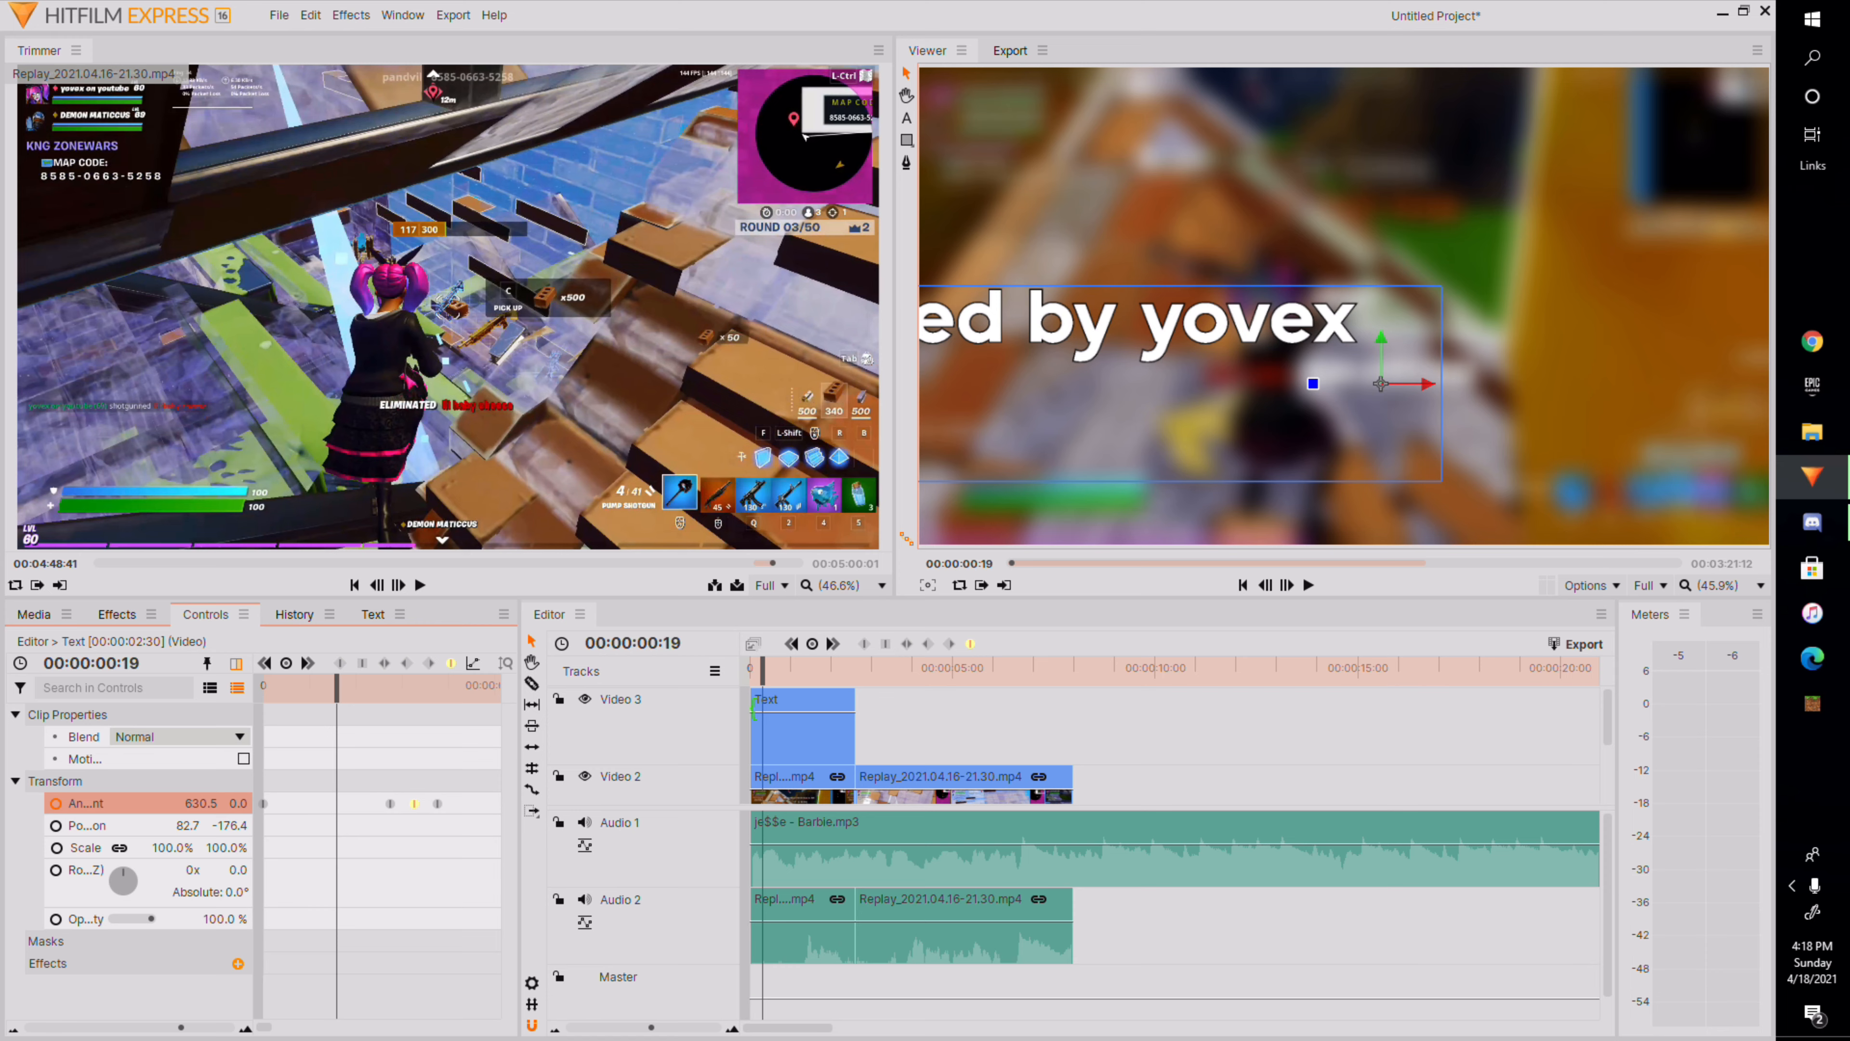
Replay the opening of the timeline to check the title animation timing.
left_click(1309, 585)
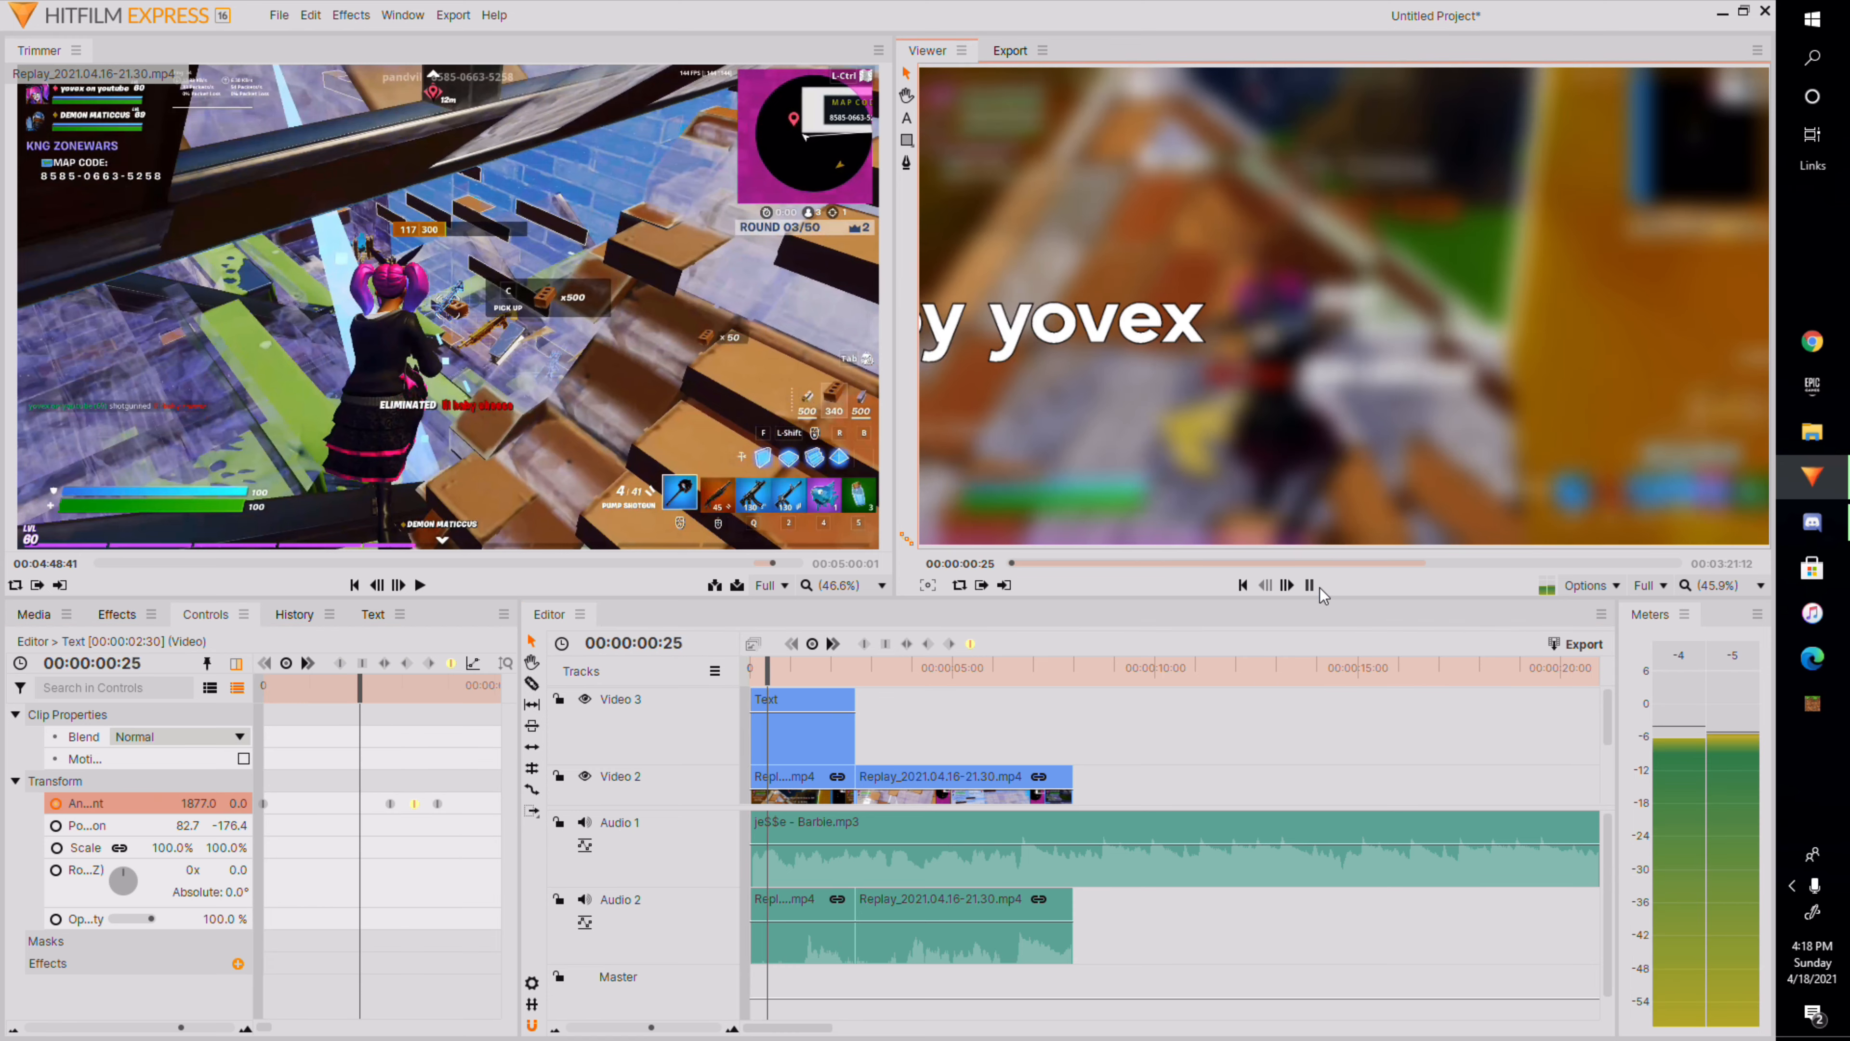
left_click(1310, 585)
left_click_drag(823, 676, 749, 677)
left_click(1312, 587)
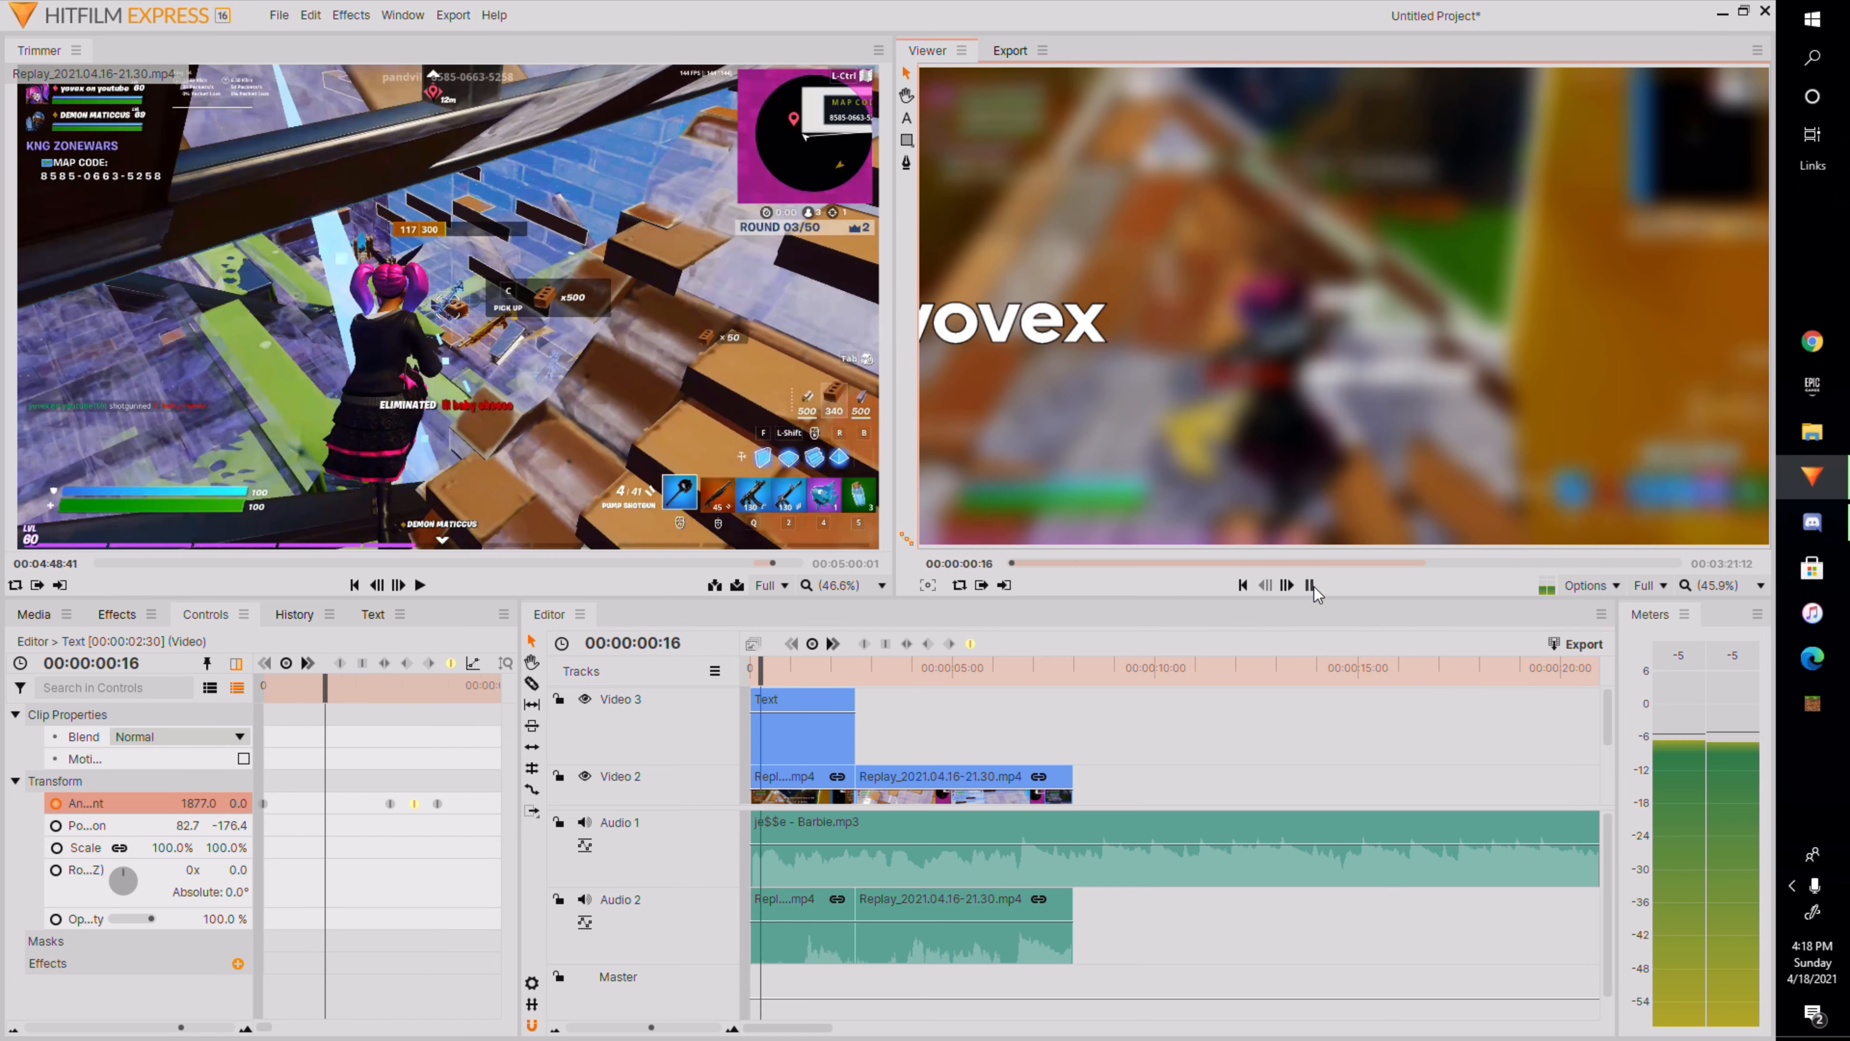
left_click(1313, 587)
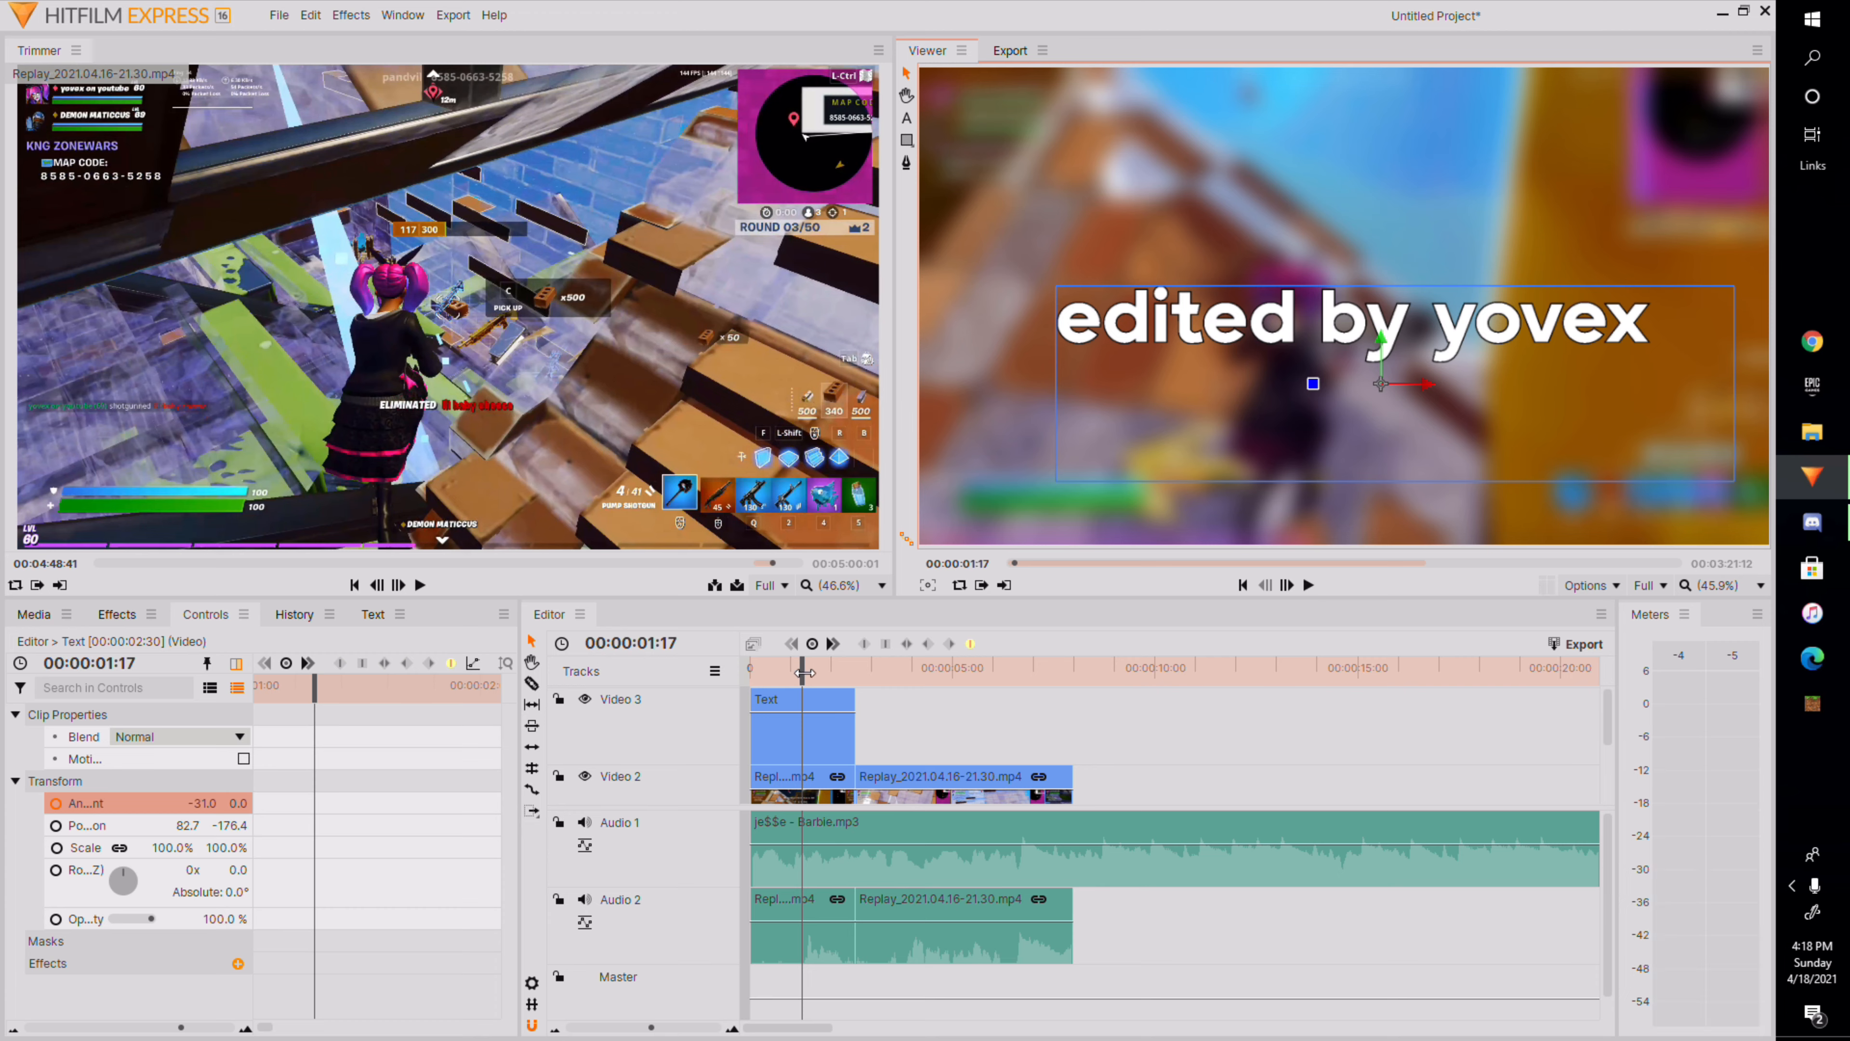
At 00:00:02:21, enable Scale keyframing on the text clip.
left_click_drag(804, 672, 847, 742)
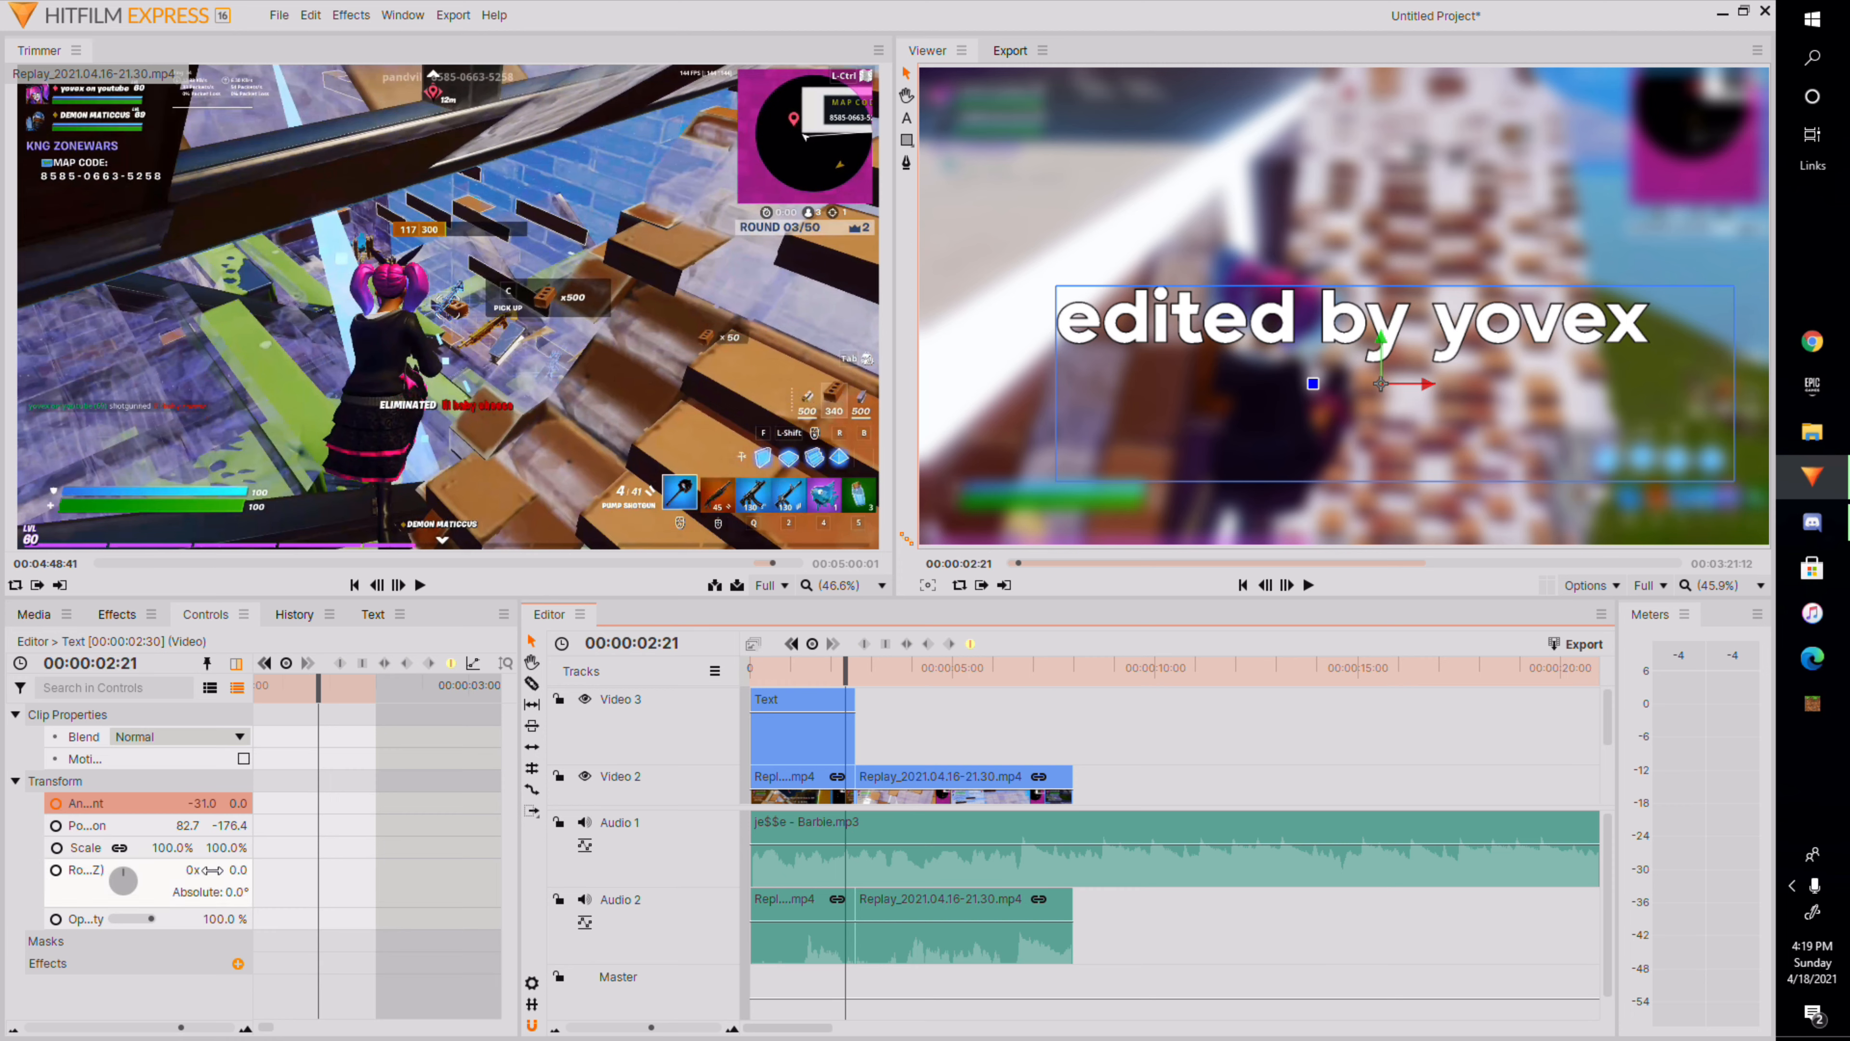
left_click(329, 873)
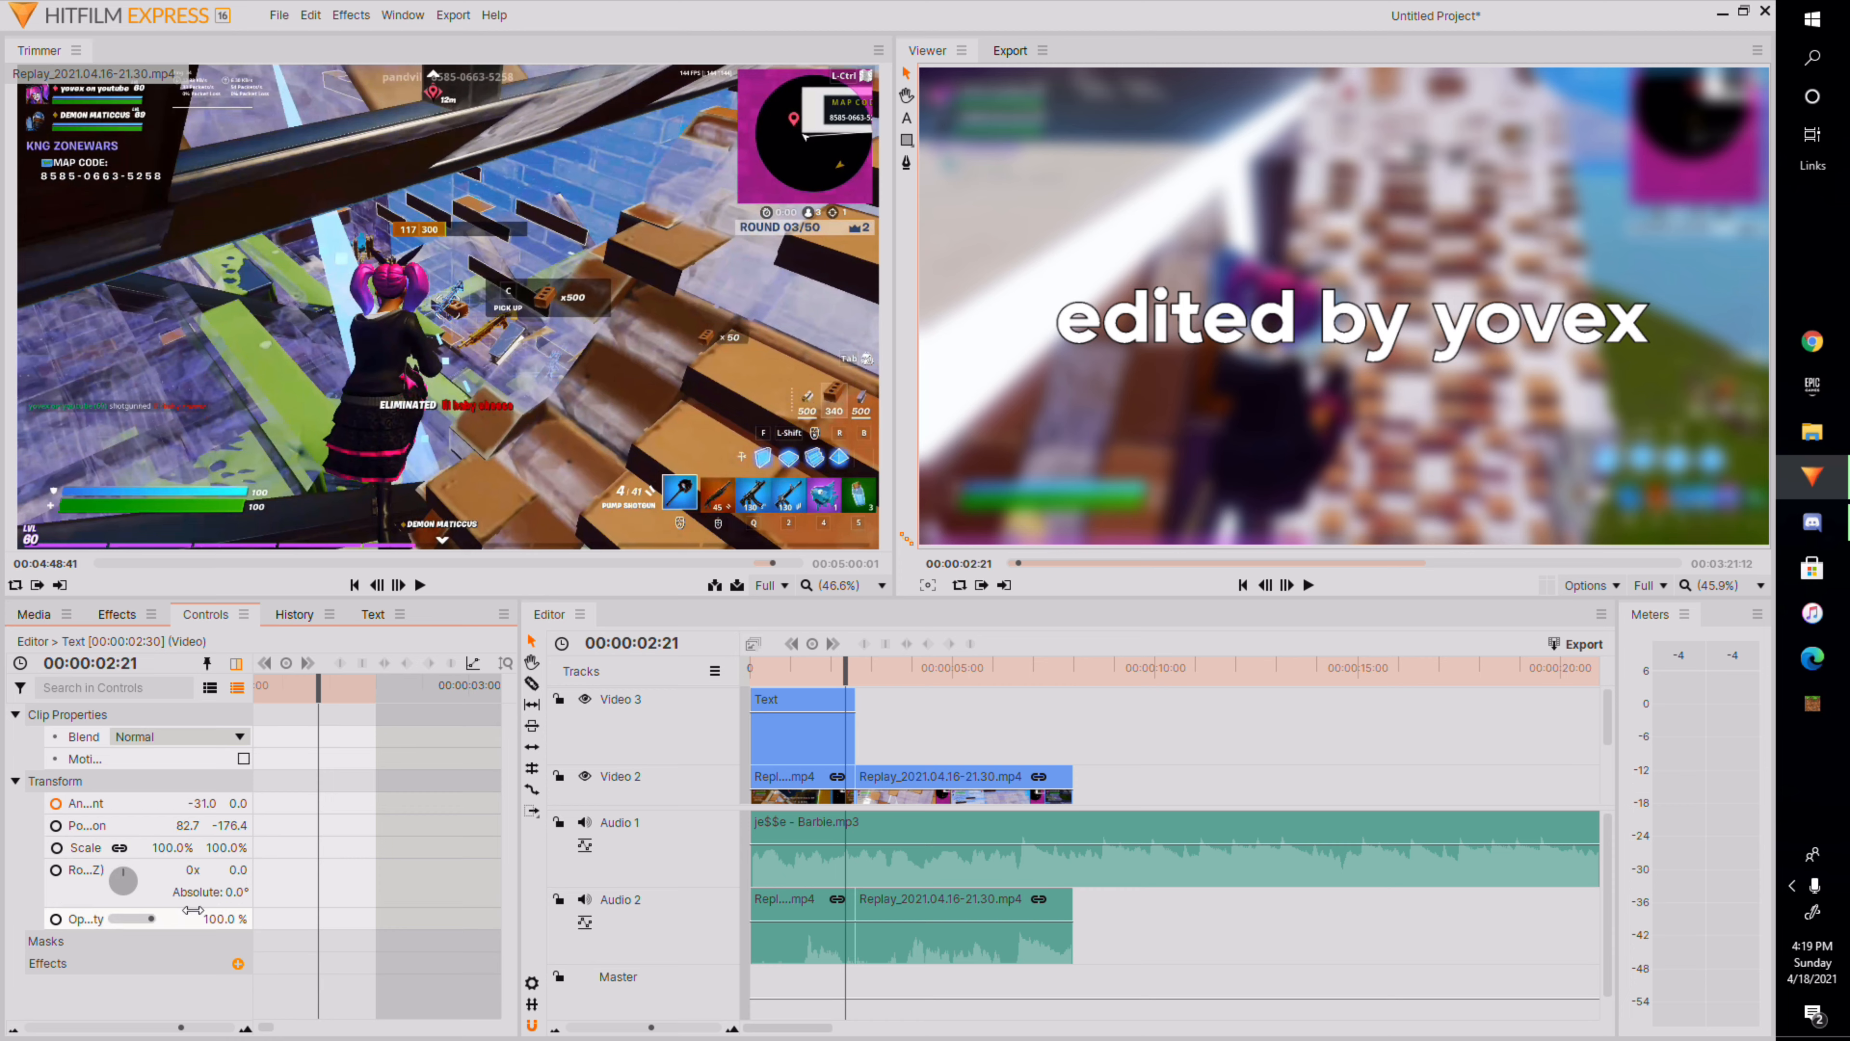
left_click(55, 848)
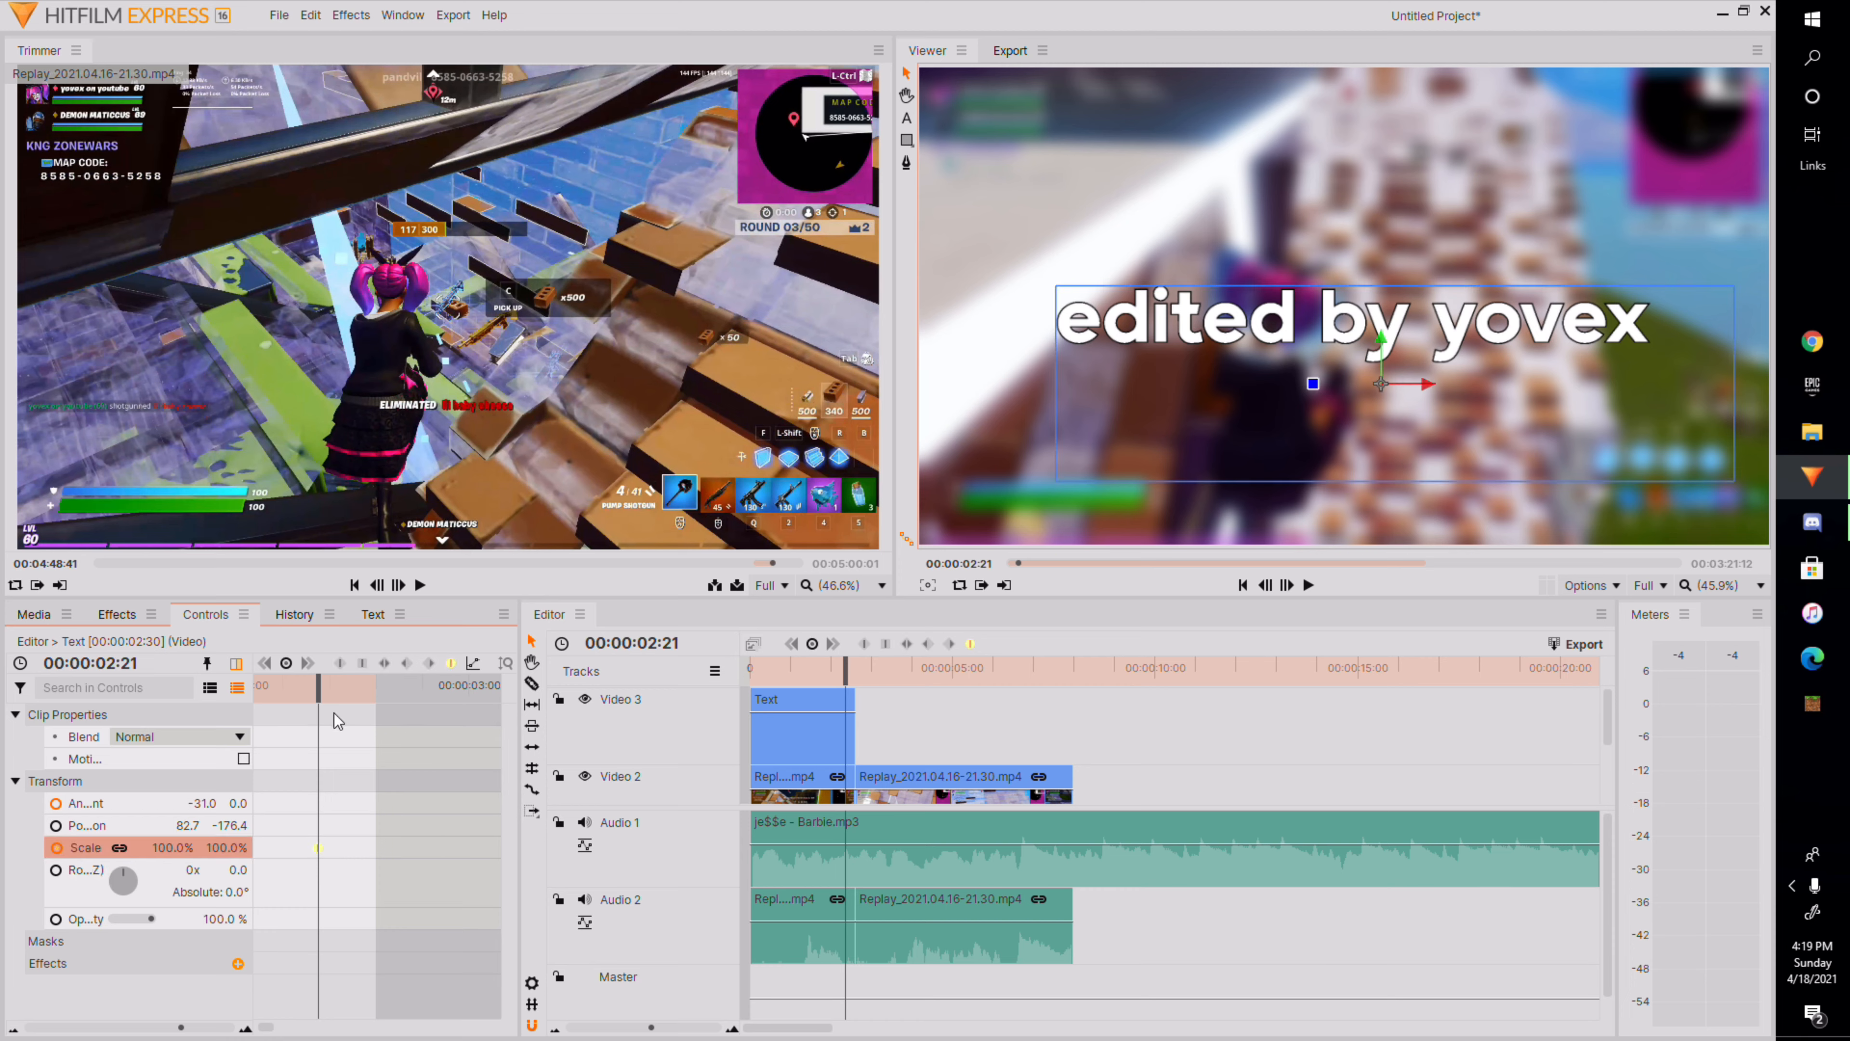
Add a Scale keyframe for the text clip at 00:00:02:36.
left_click_drag(319, 848, 271, 875)
left_click_drag(322, 684, 318, 805)
left_click_drag(313, 687, 411, 872)
right_click(406, 850)
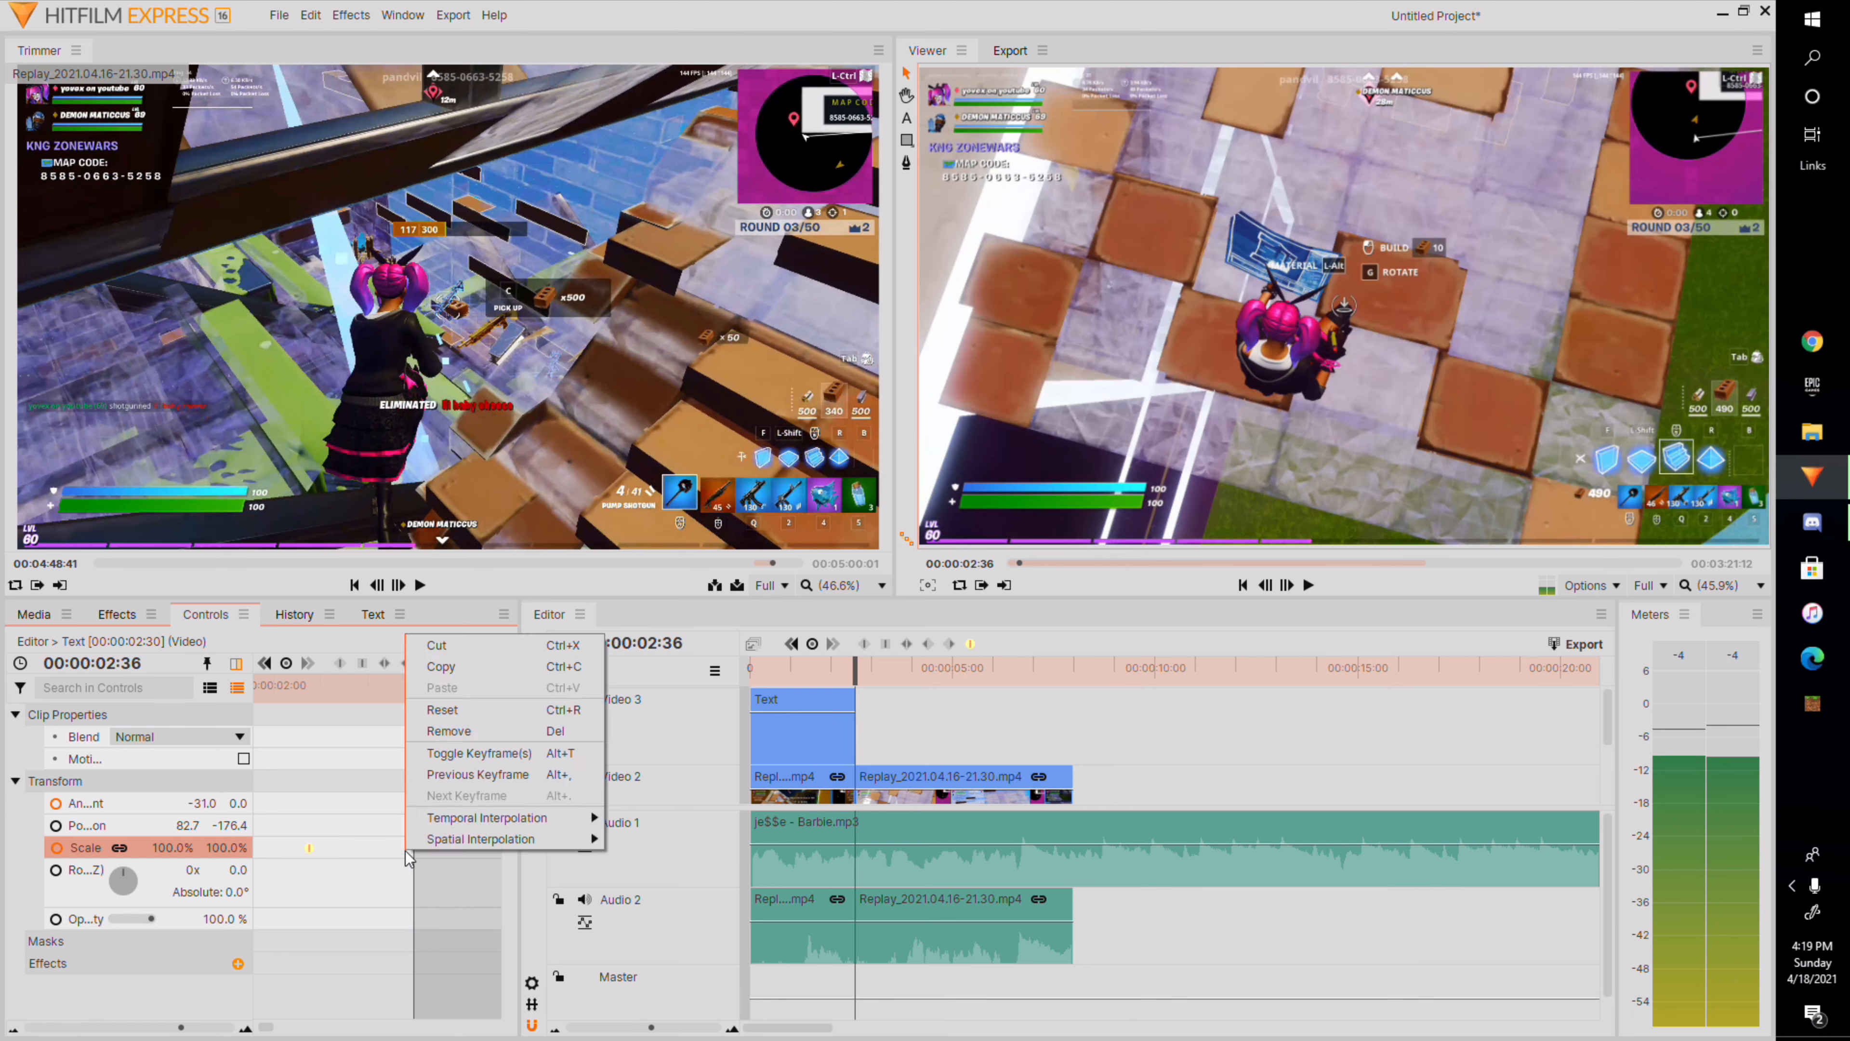
left_click(477, 755)
Shift the end Scale keyframe and enlarge the title's Scale drastically at the end of the text clip.
left_click_drag(185, 849, 185, 849)
left_click_drag(422, 694, 406, 708)
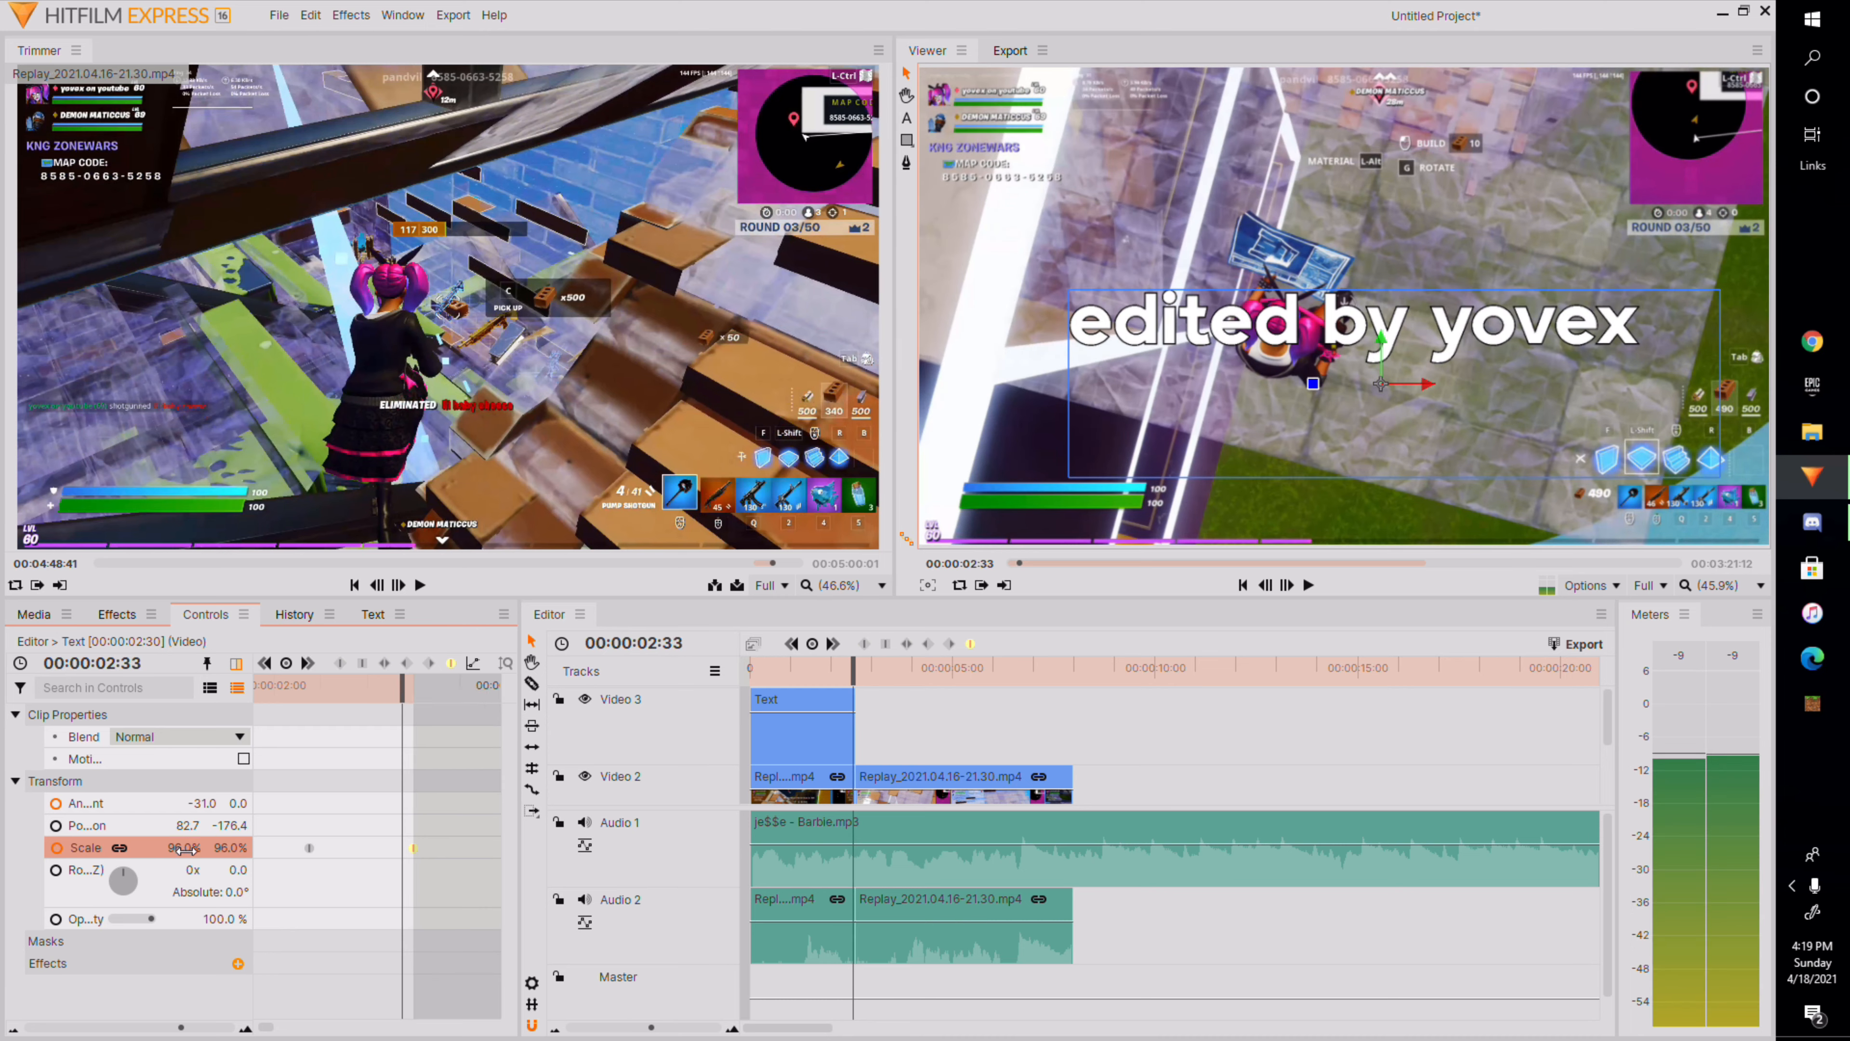
left_click_drag(405, 697, 350, 797)
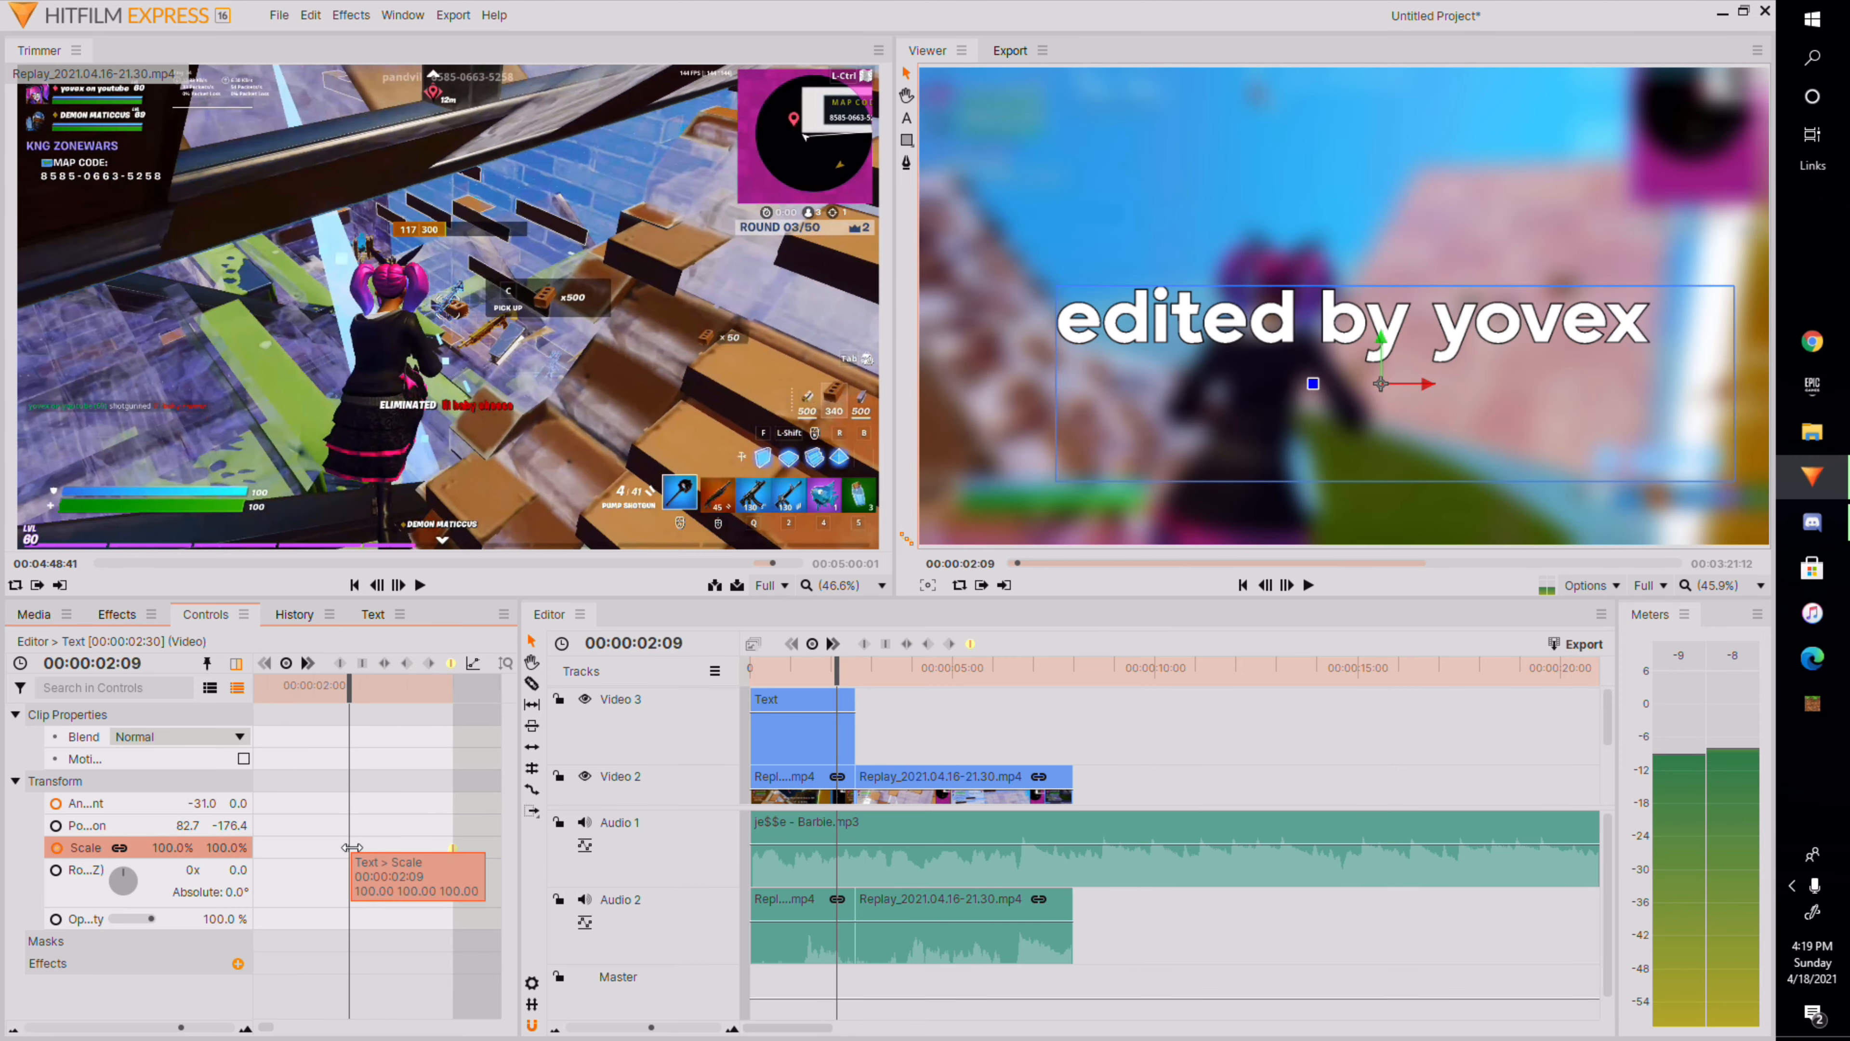
left_click_drag(362, 714, 452, 802)
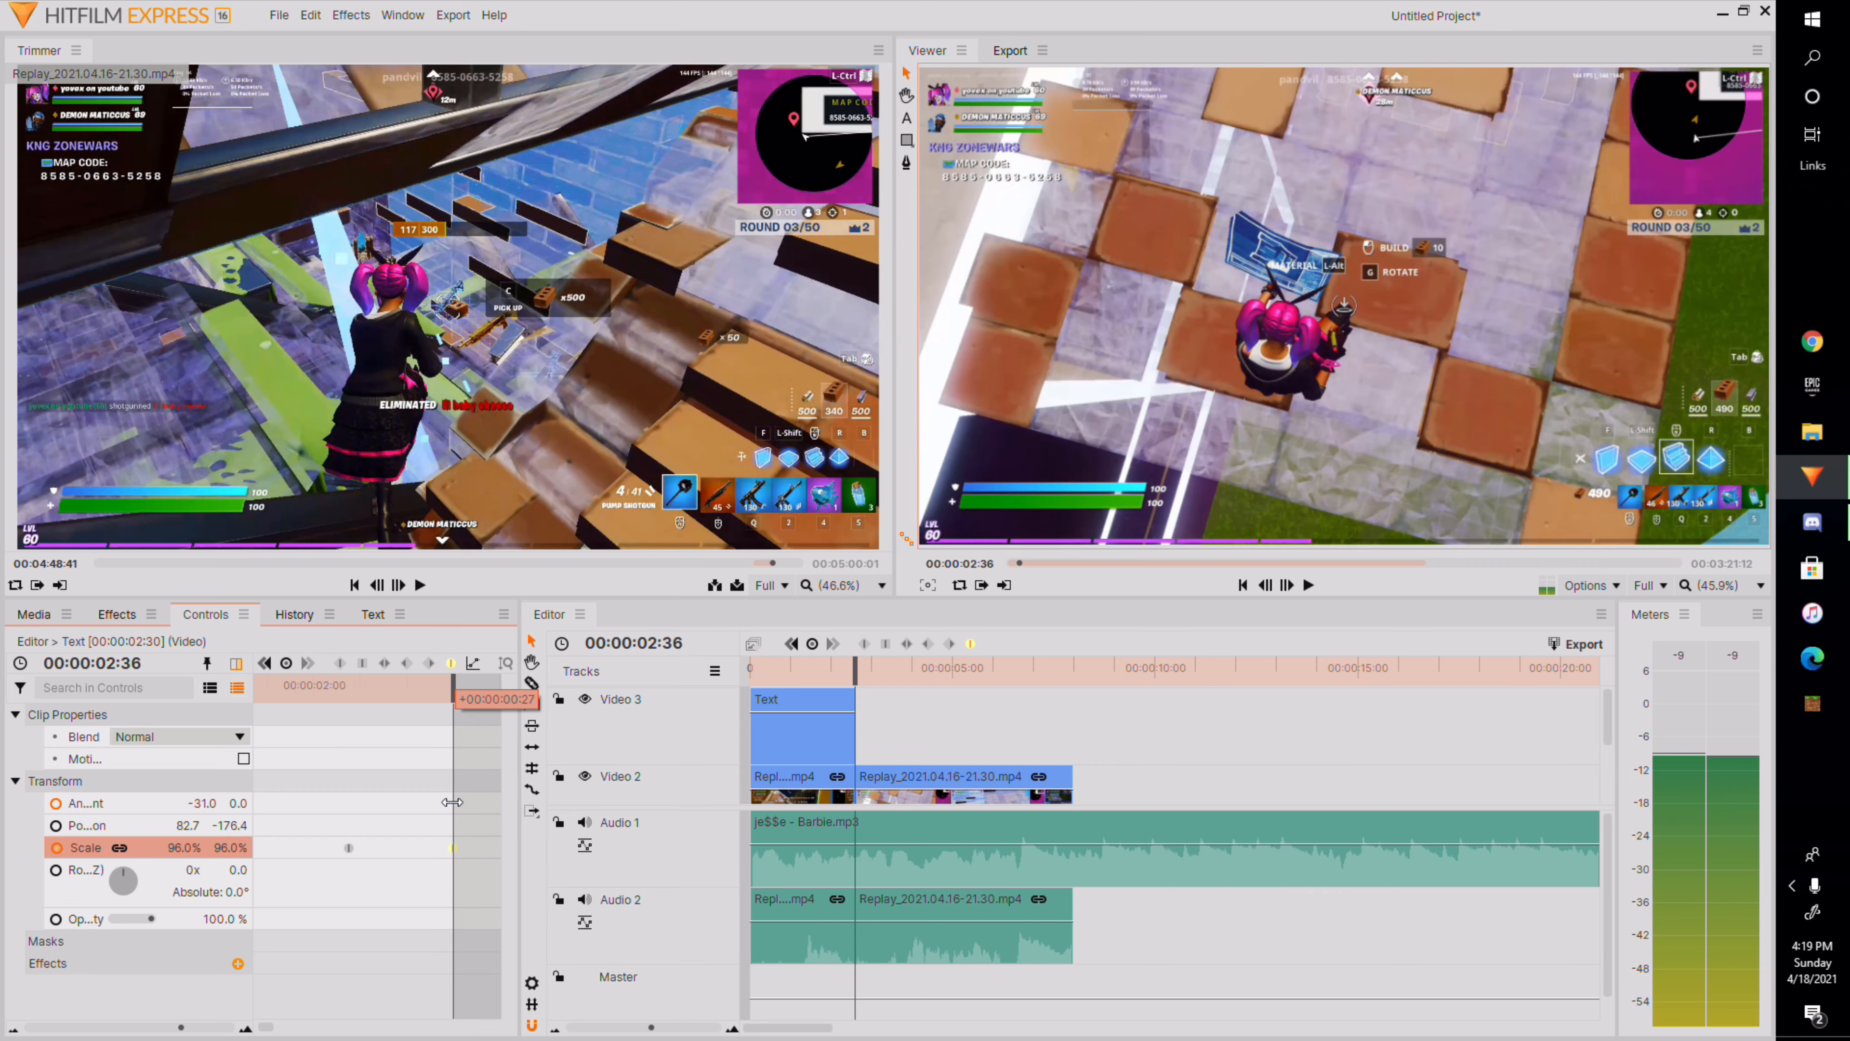
left_click_drag(182, 849, 248, 849)
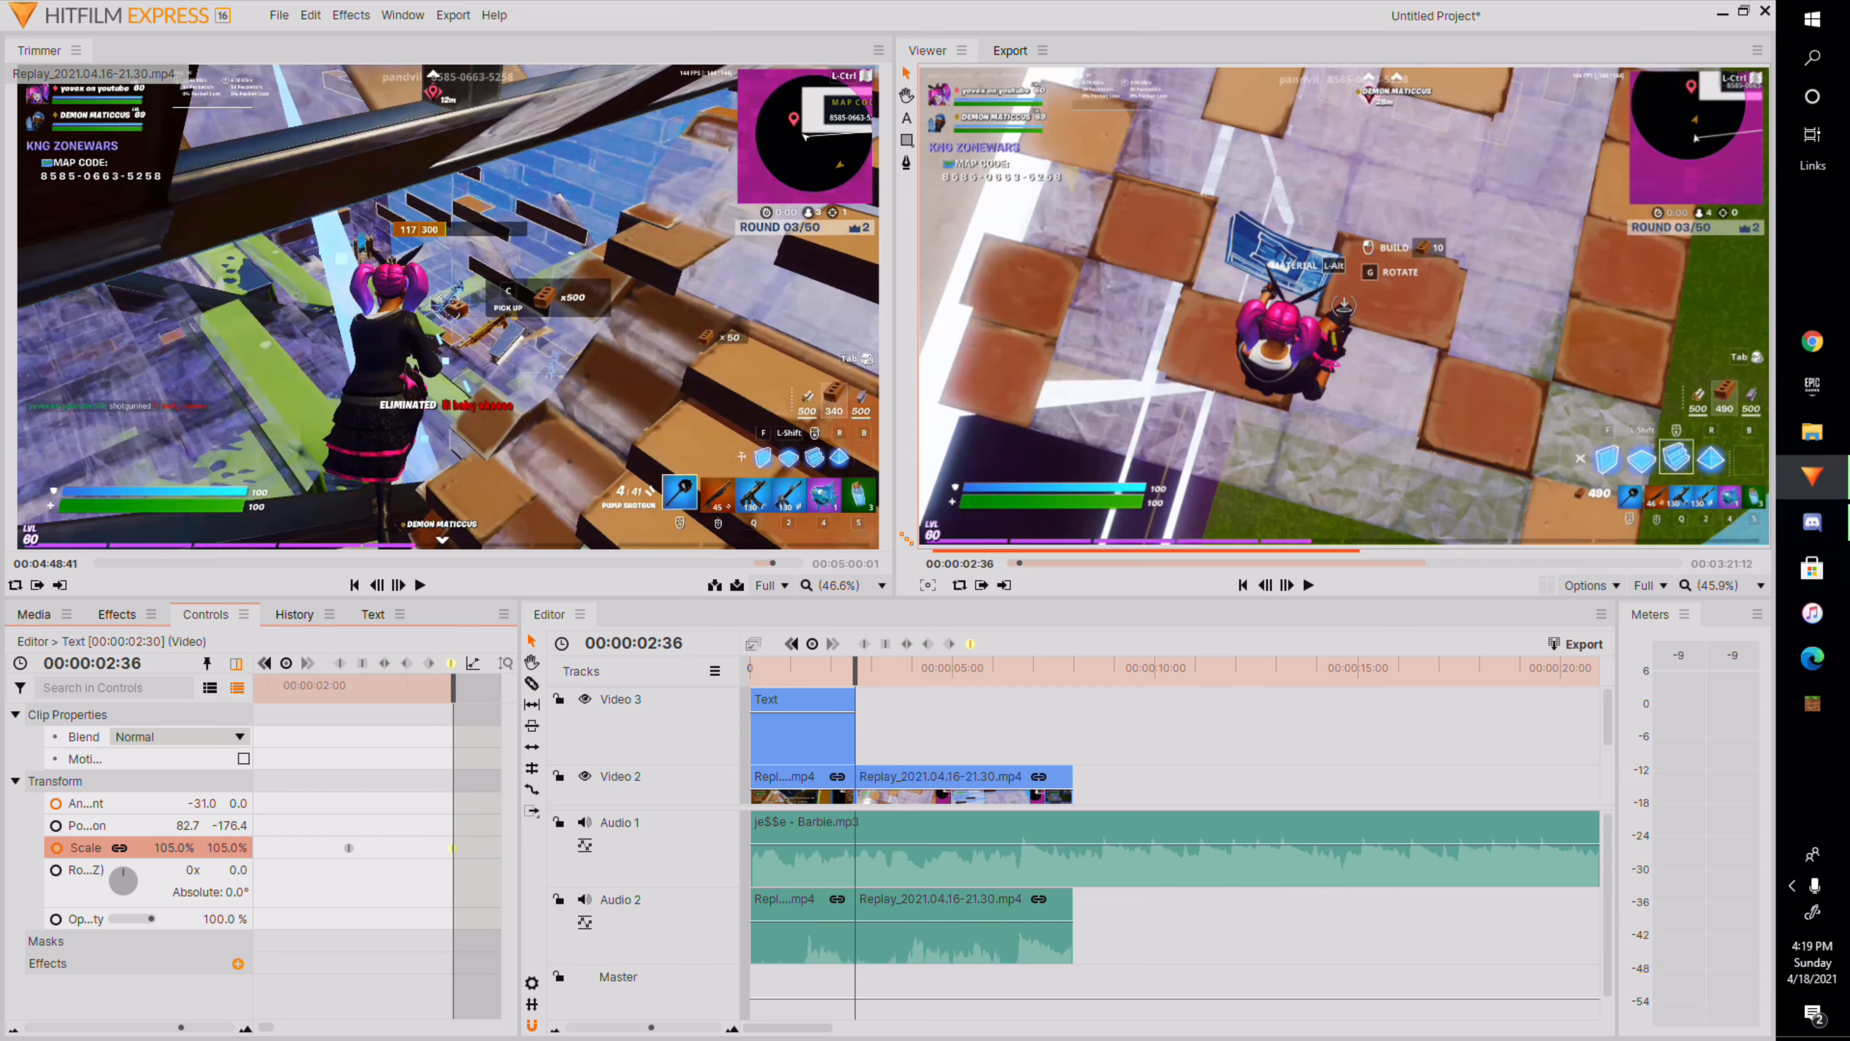
mouse_move(452, 697)
left_mouse_down()
mouse_move(397, 714)
mouse_move(449, 752)
mouse_move(453, 700)
left_mouse_up()
left_click_drag(174, 847, 479, 847)
Play and scrub through the title section to review the scale zoom.
left_click(1309, 586)
left_click(1309, 585)
key("Home")
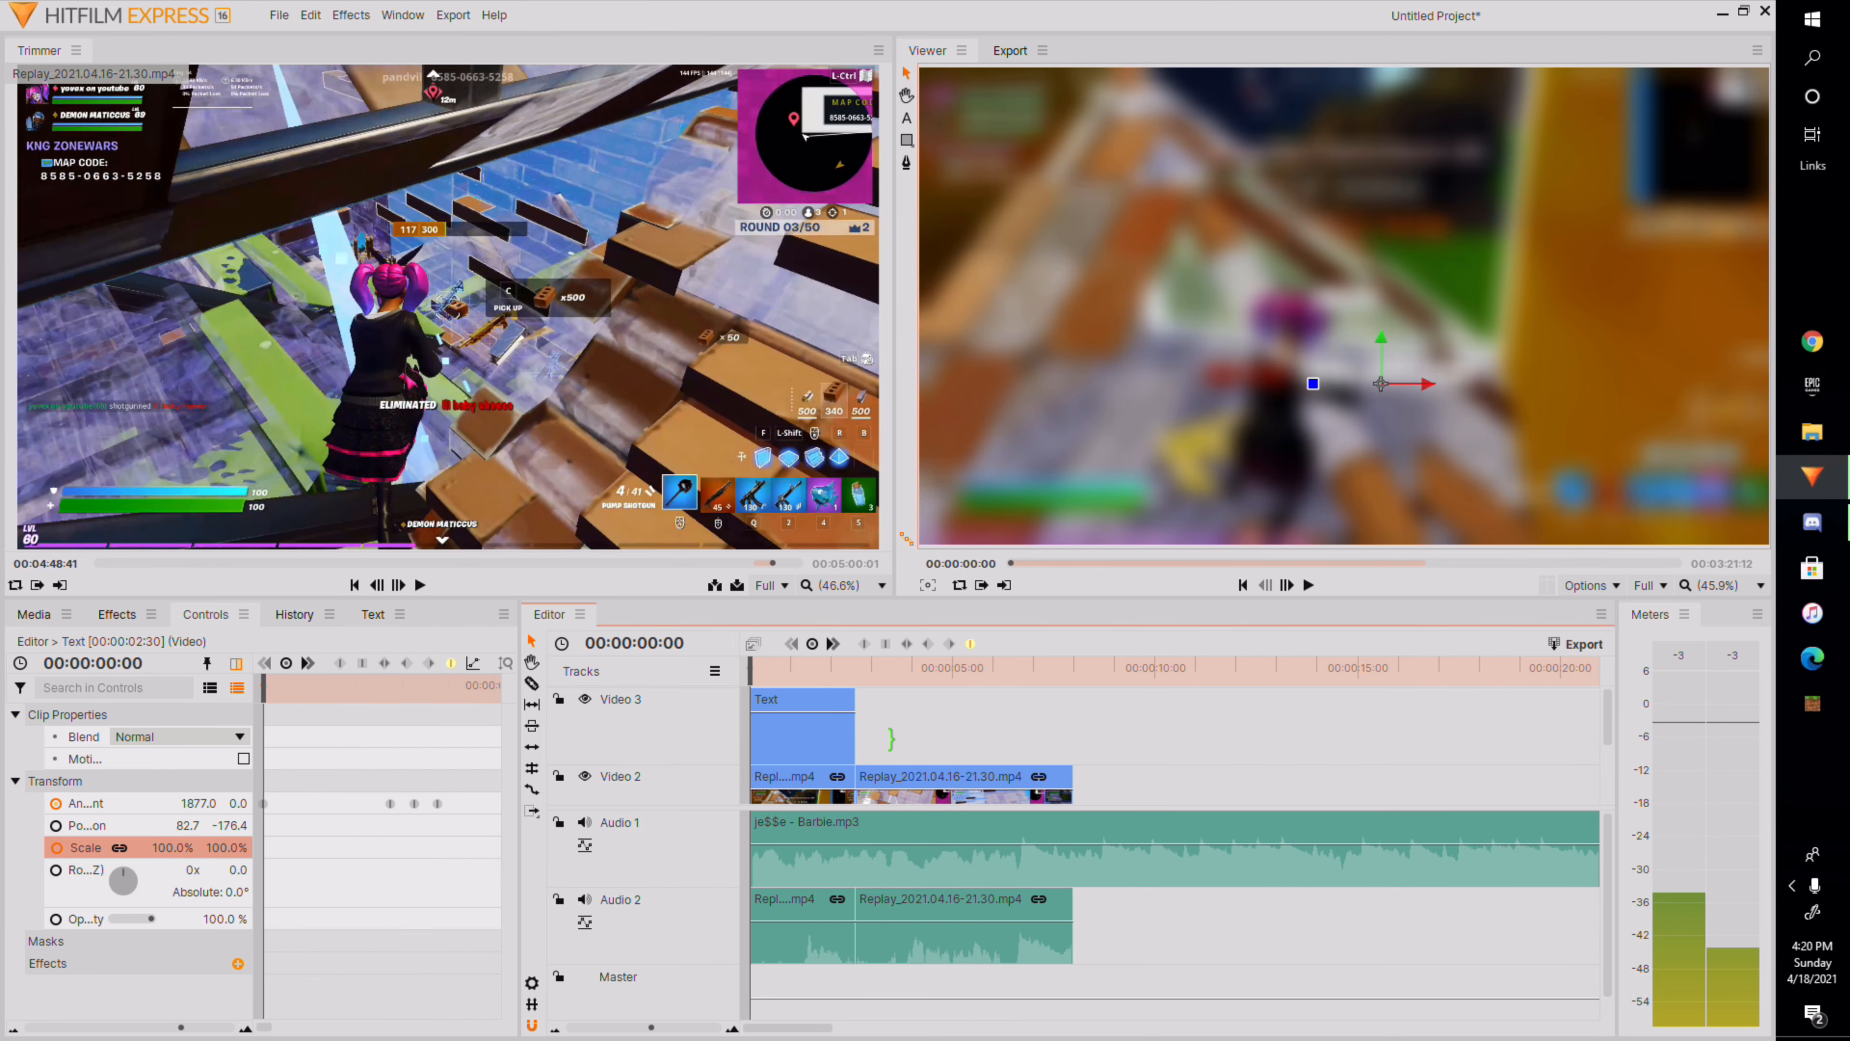
left_click(1309, 585)
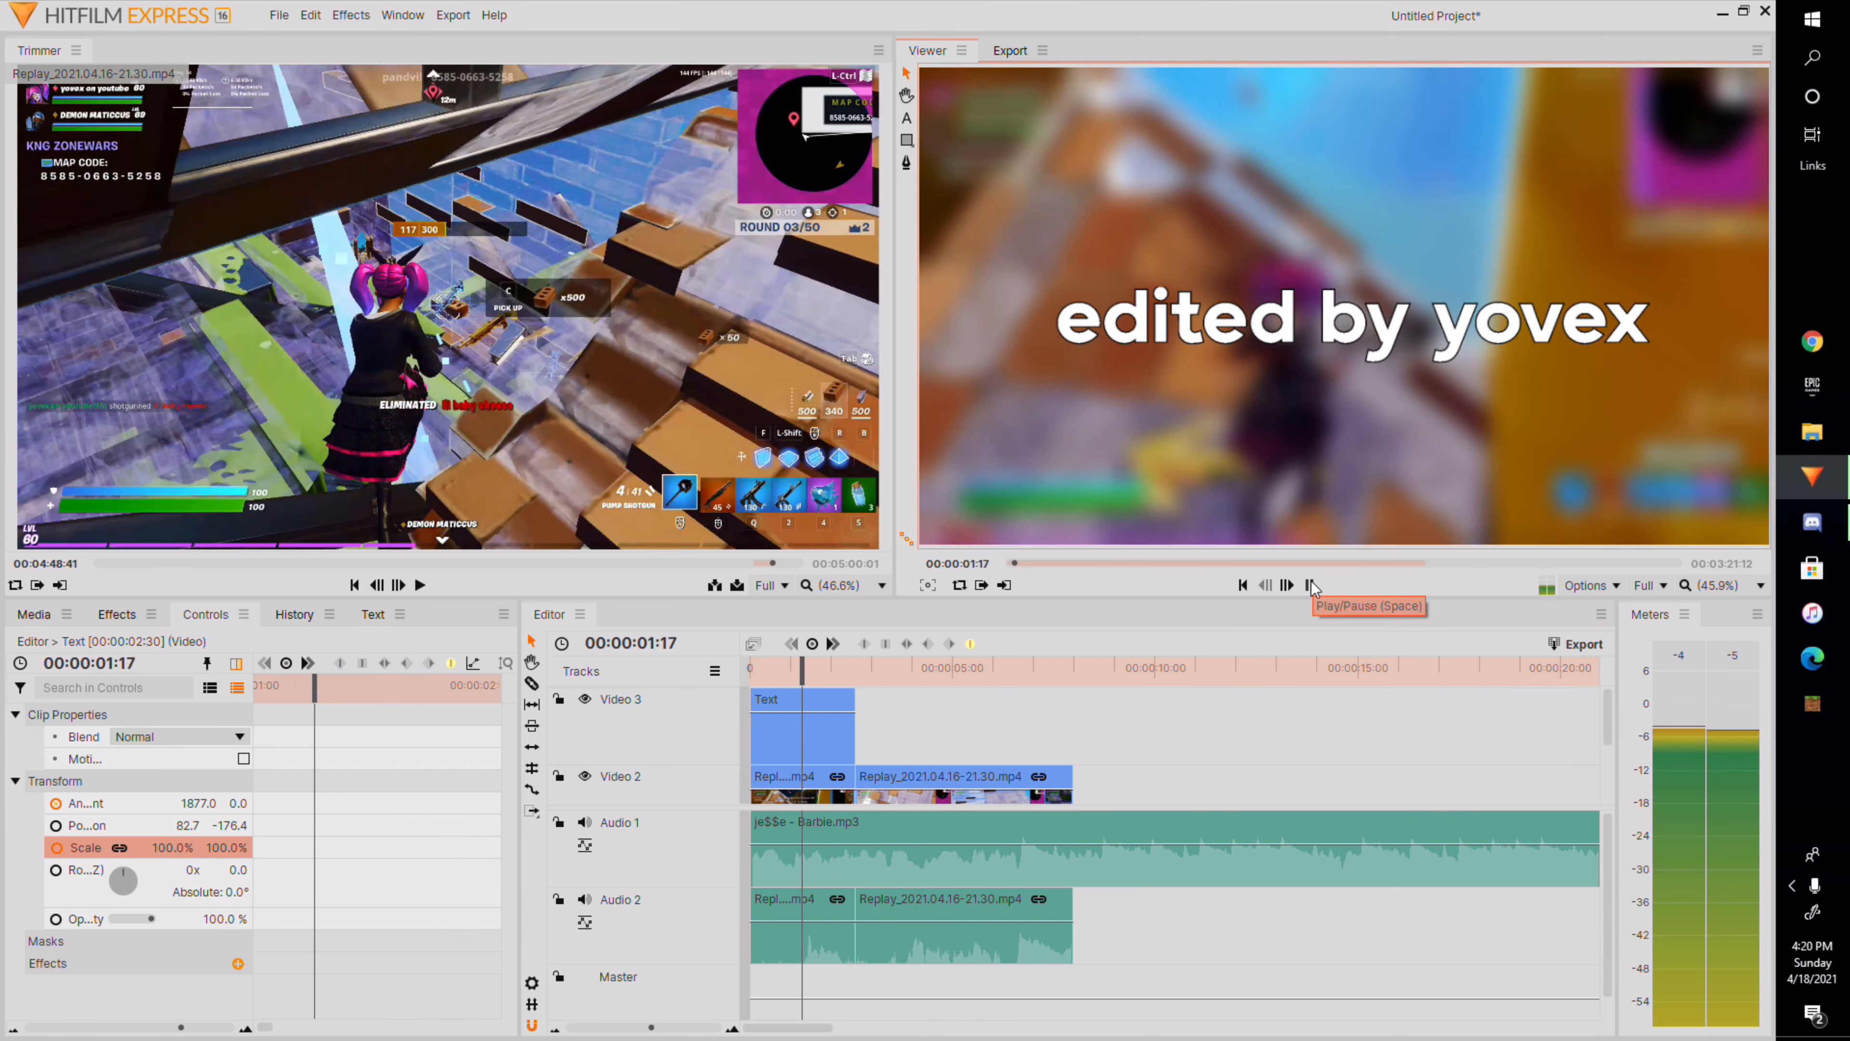
left_click(1309, 585)
left_click_drag(882, 678, 846, 681)
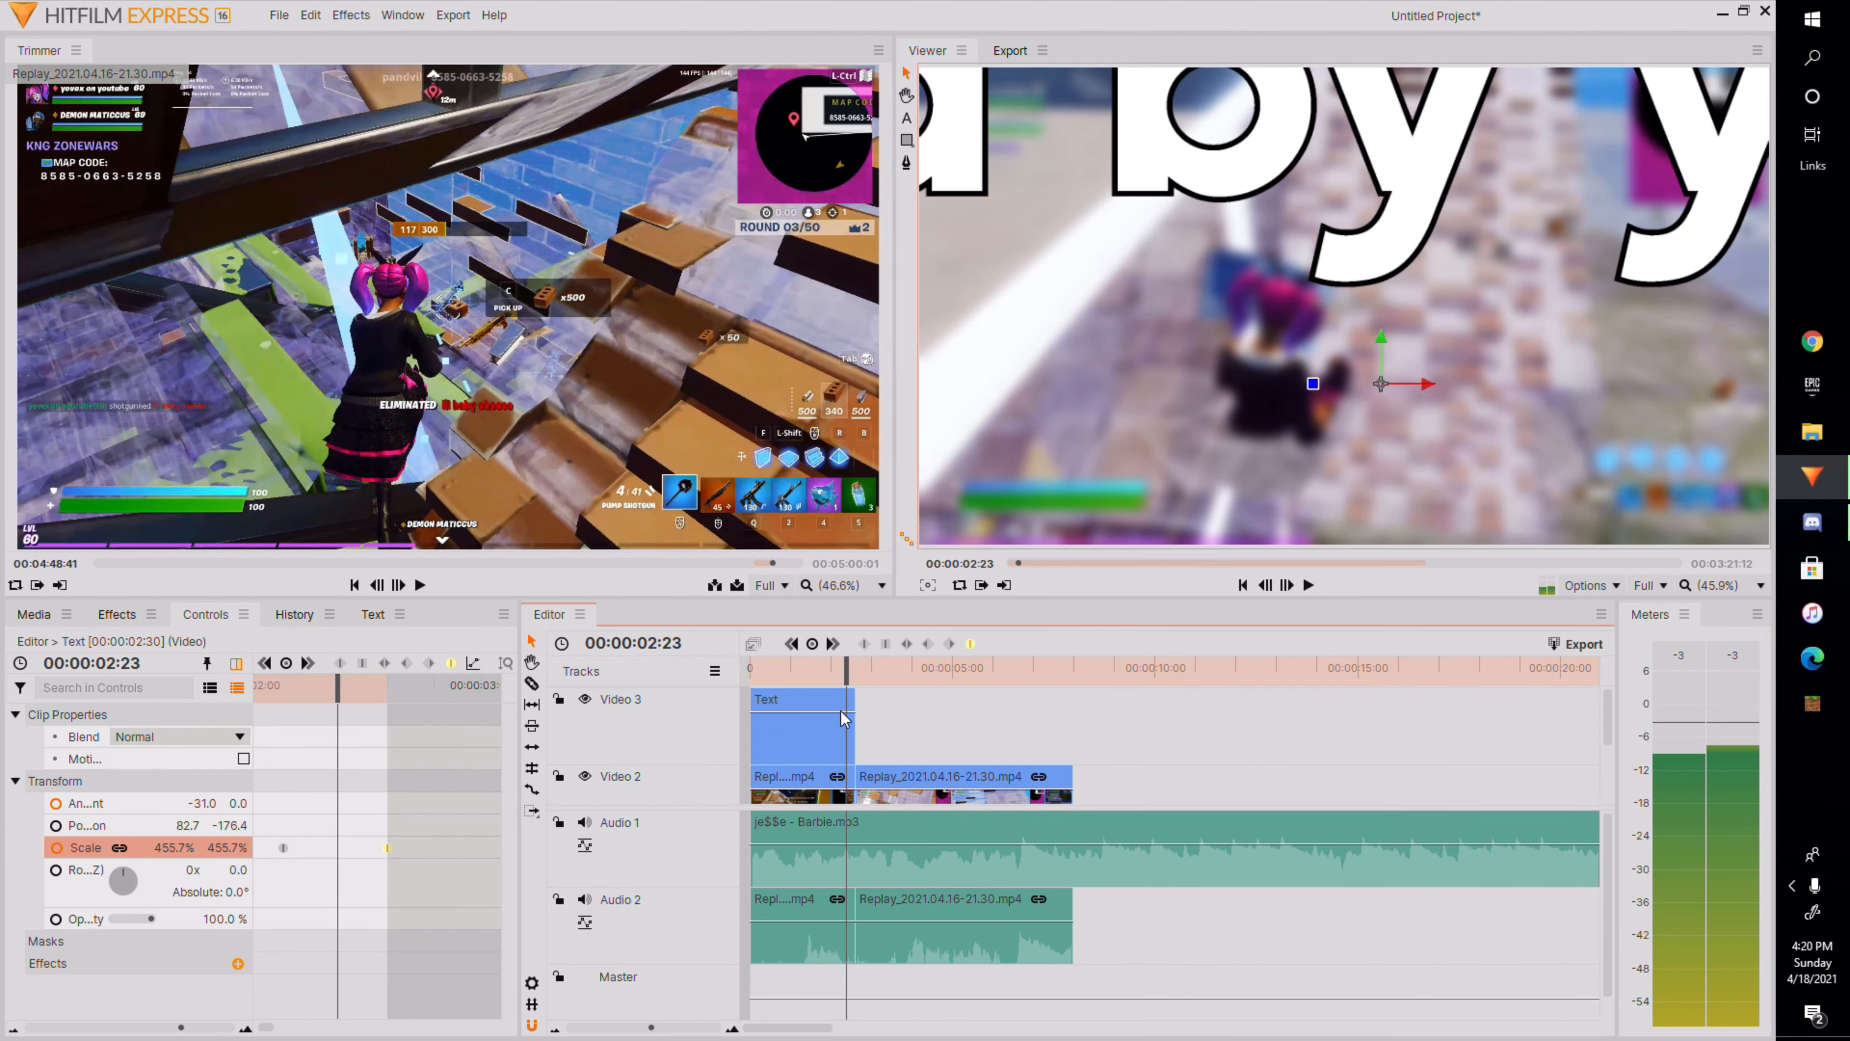
left_click_drag(335, 688, 388, 688)
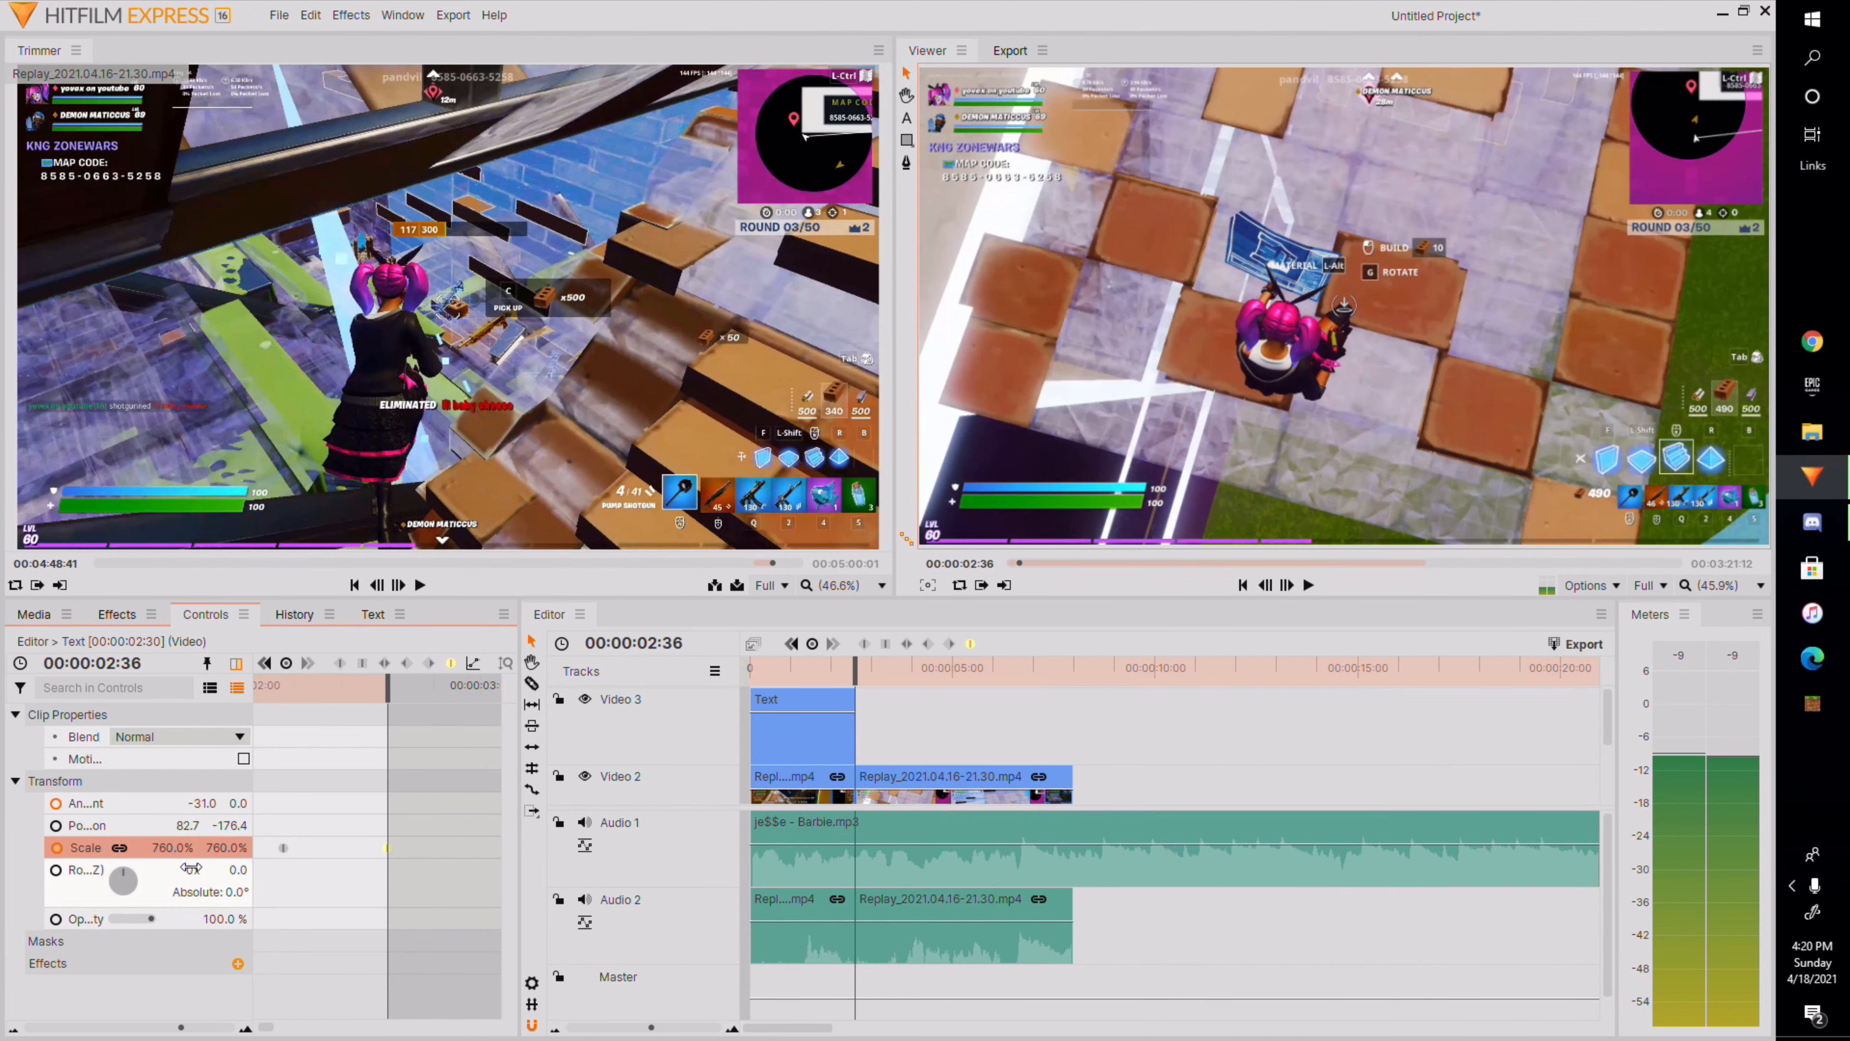
key("Home")
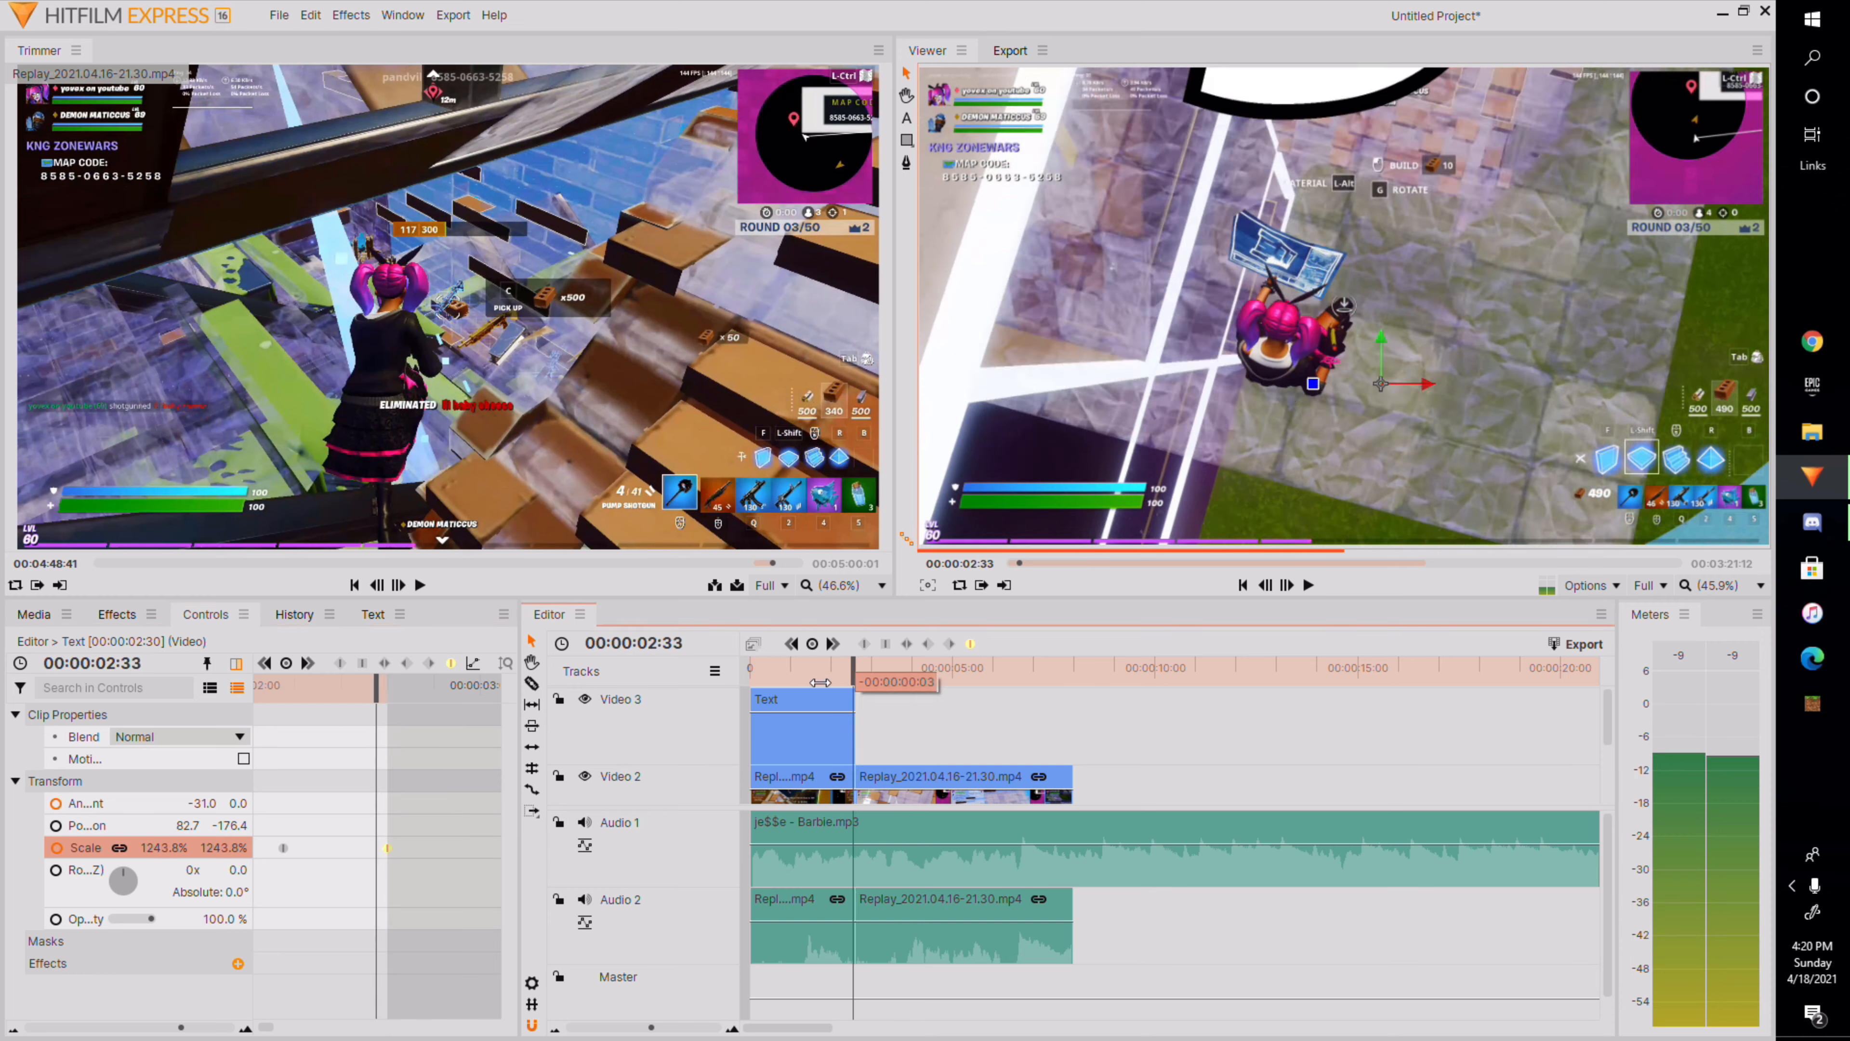
Replay the timeline from the start to check the title's zoom timing.
left_click(1309, 585)
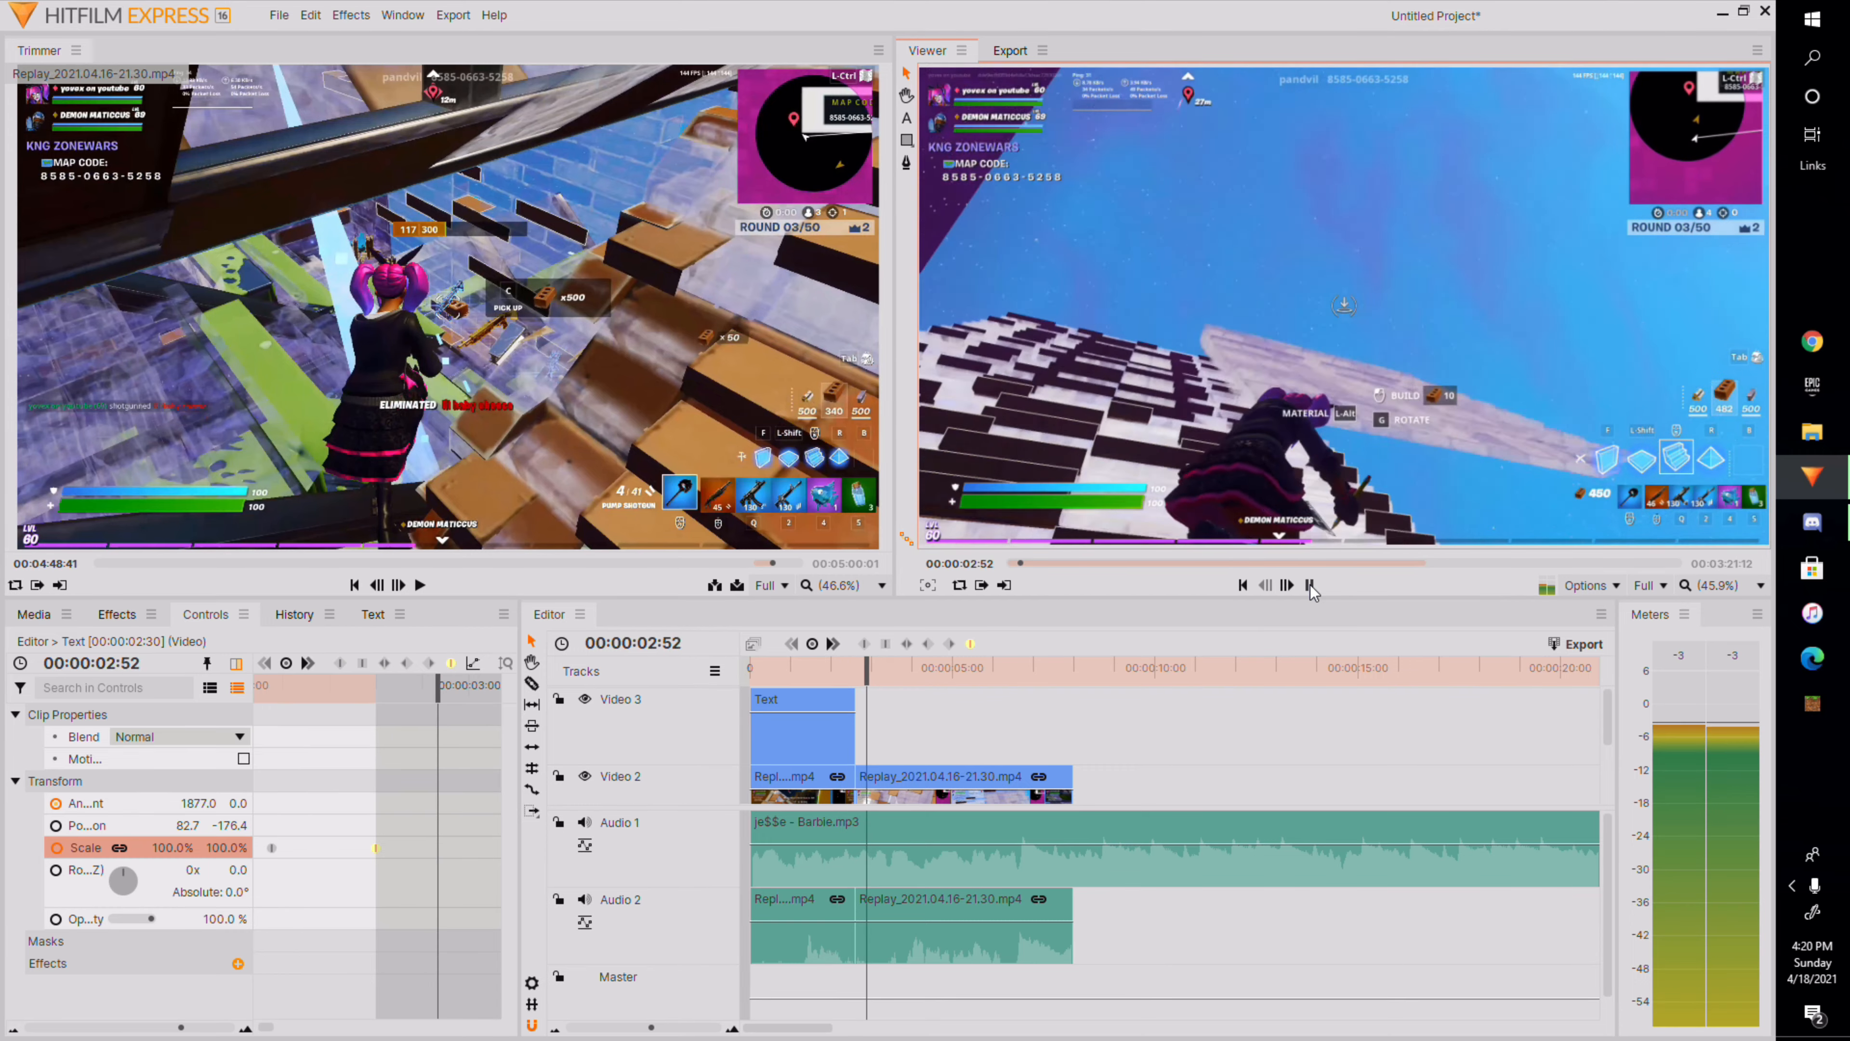
left_click(1309, 585)
left_click_drag(903, 671, 659, 703)
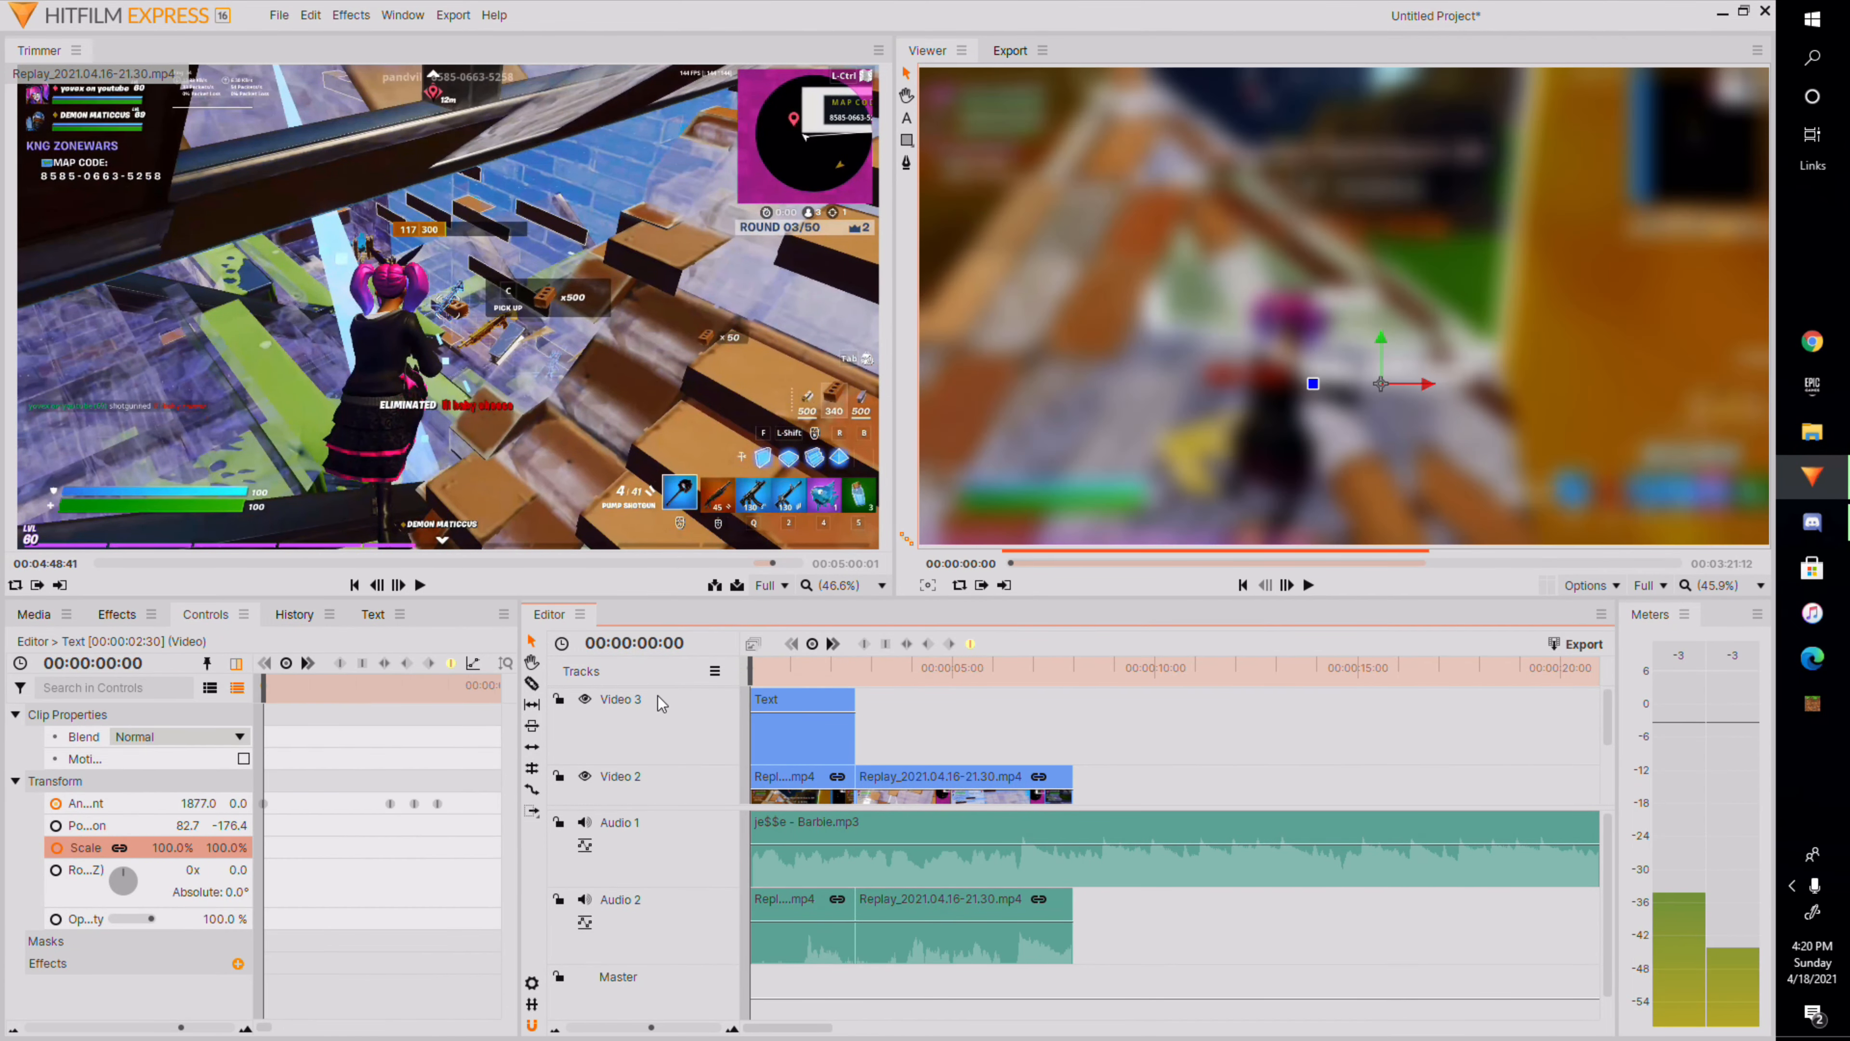
left_click(1307, 585)
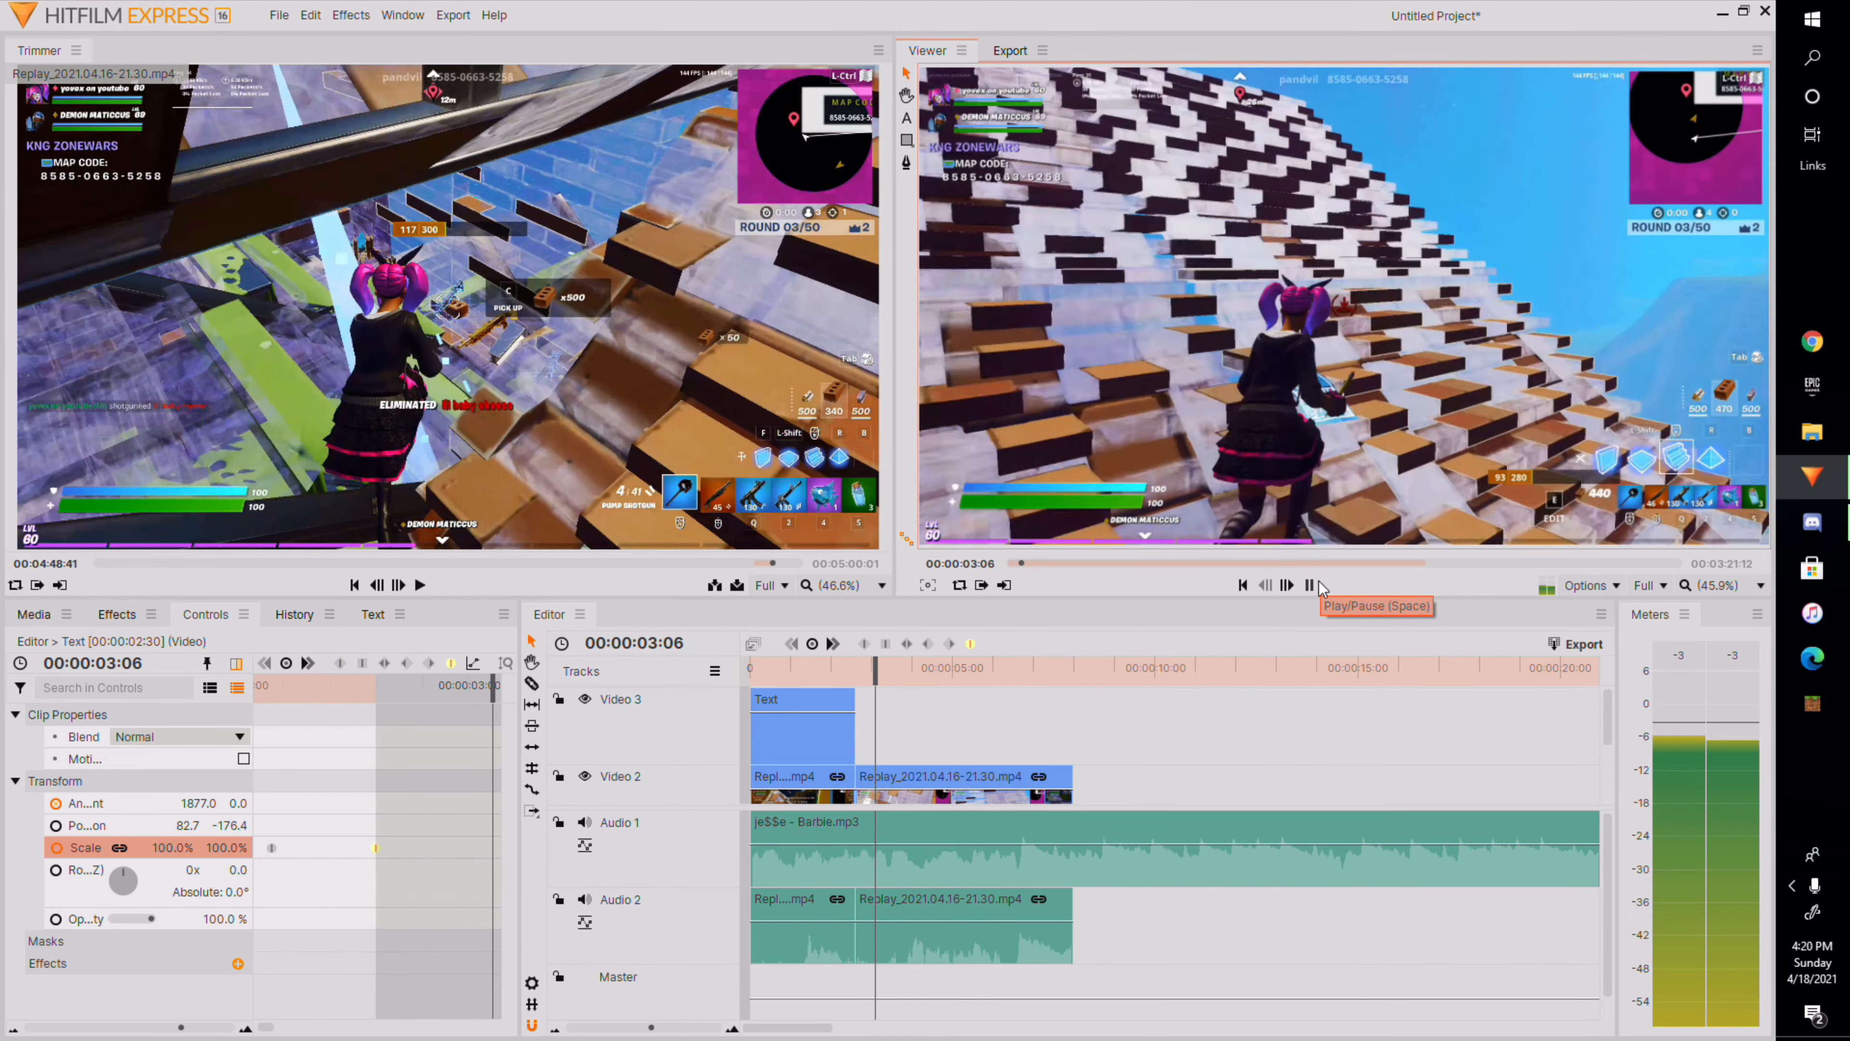
left_click(1319, 583)
At 00:00:02:21, set the text clip's Scale back to 100%.
left_click_drag(918, 678, 832, 711)
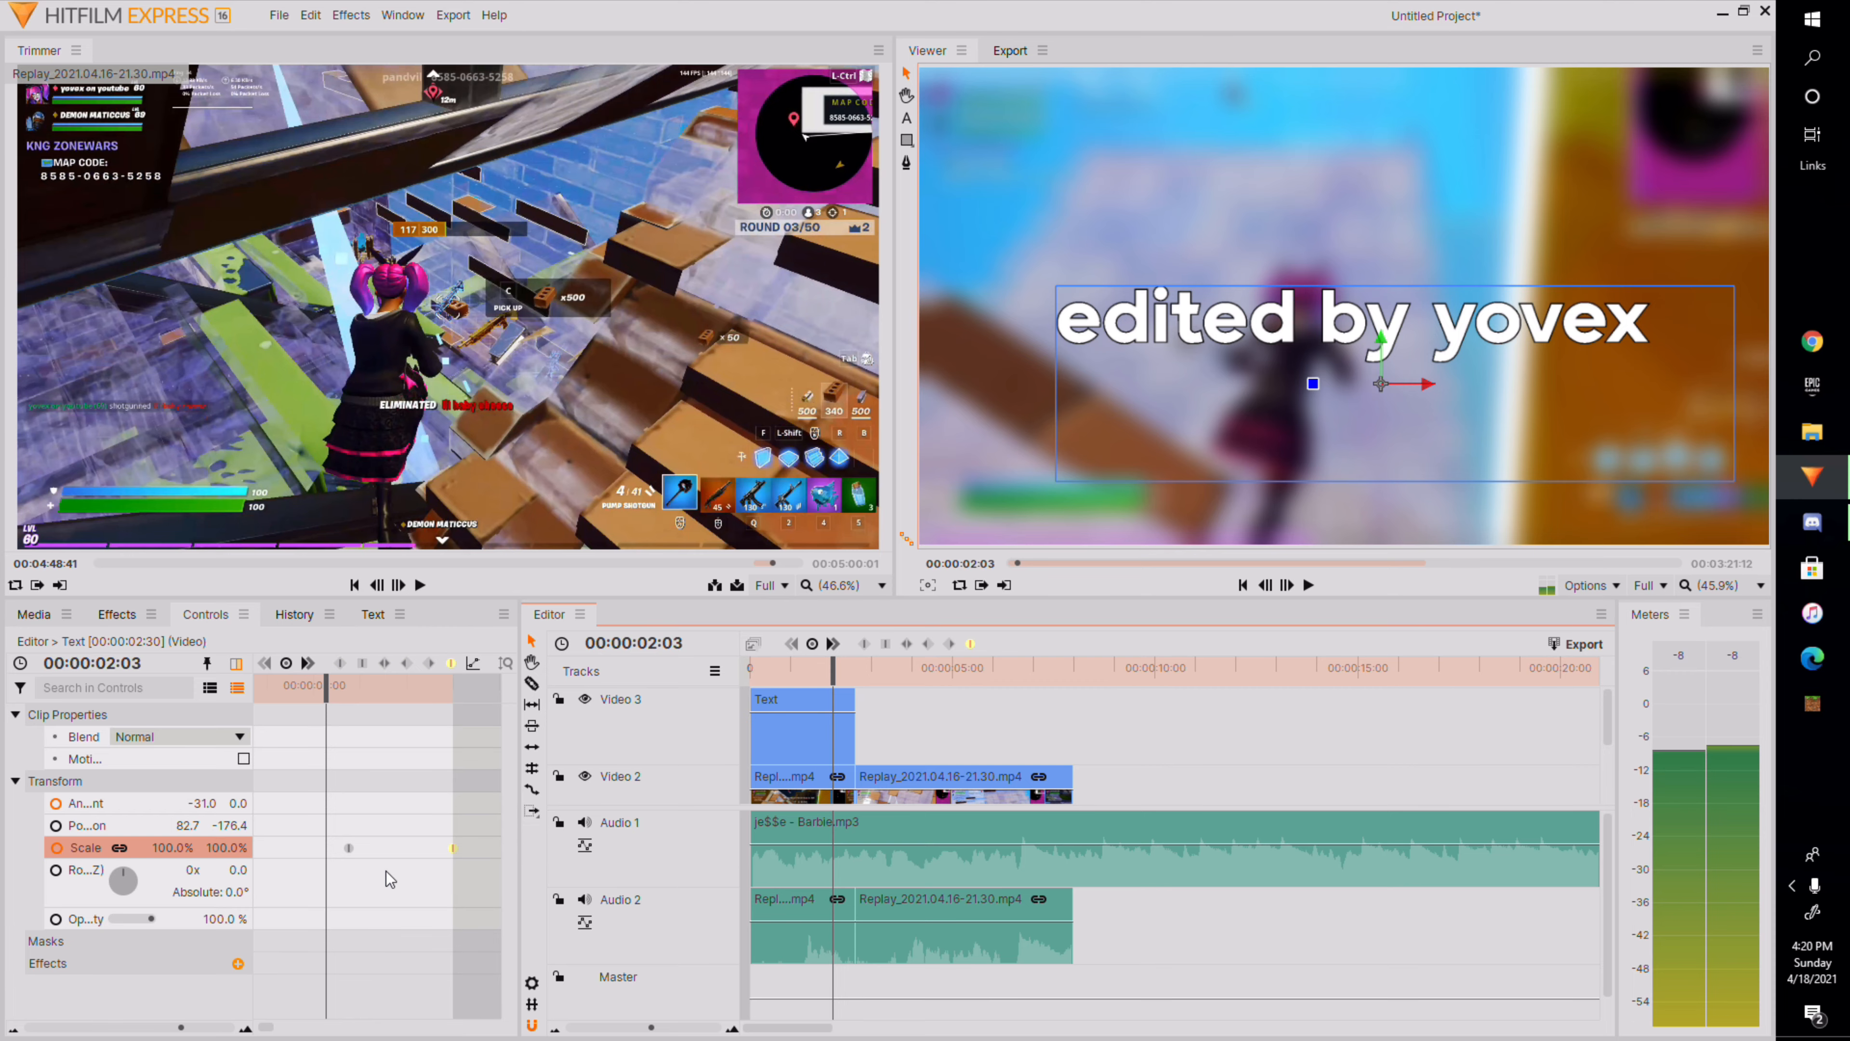
left_click_drag(326, 772, 422, 868)
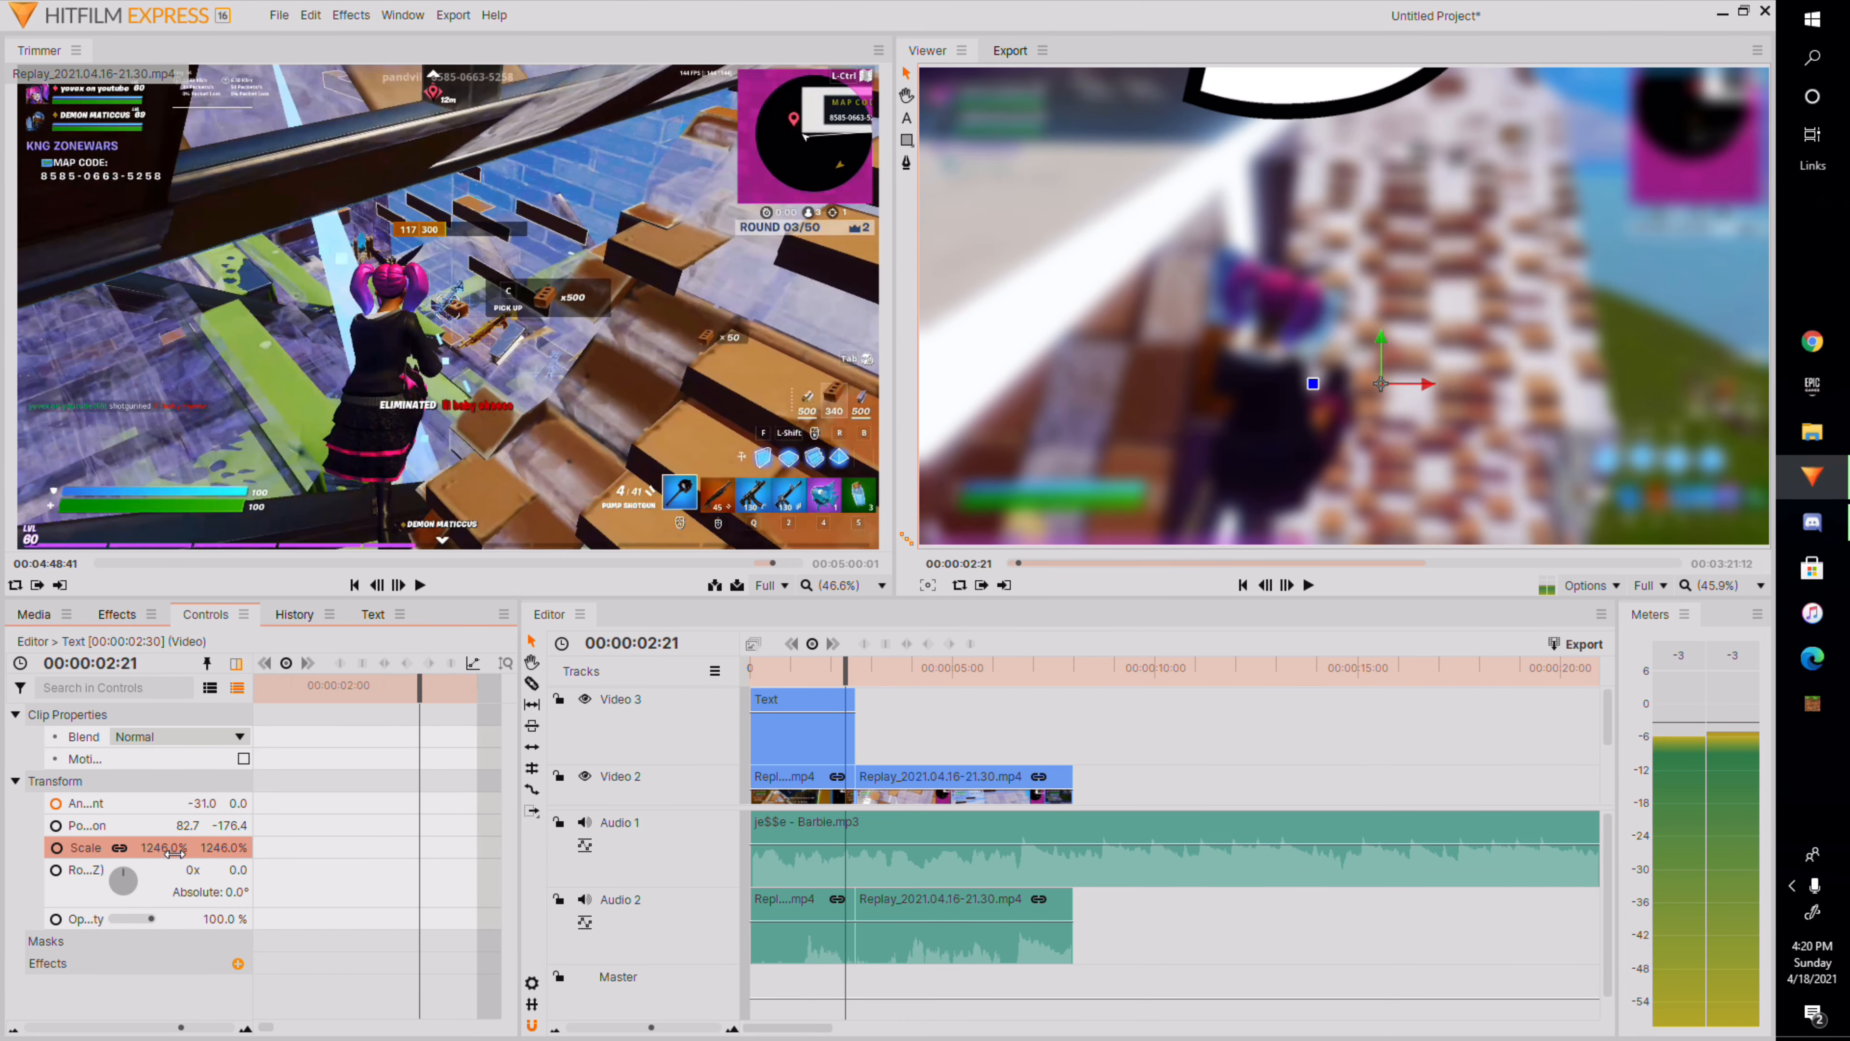
left_click_drag(174, 853, 21, 852)
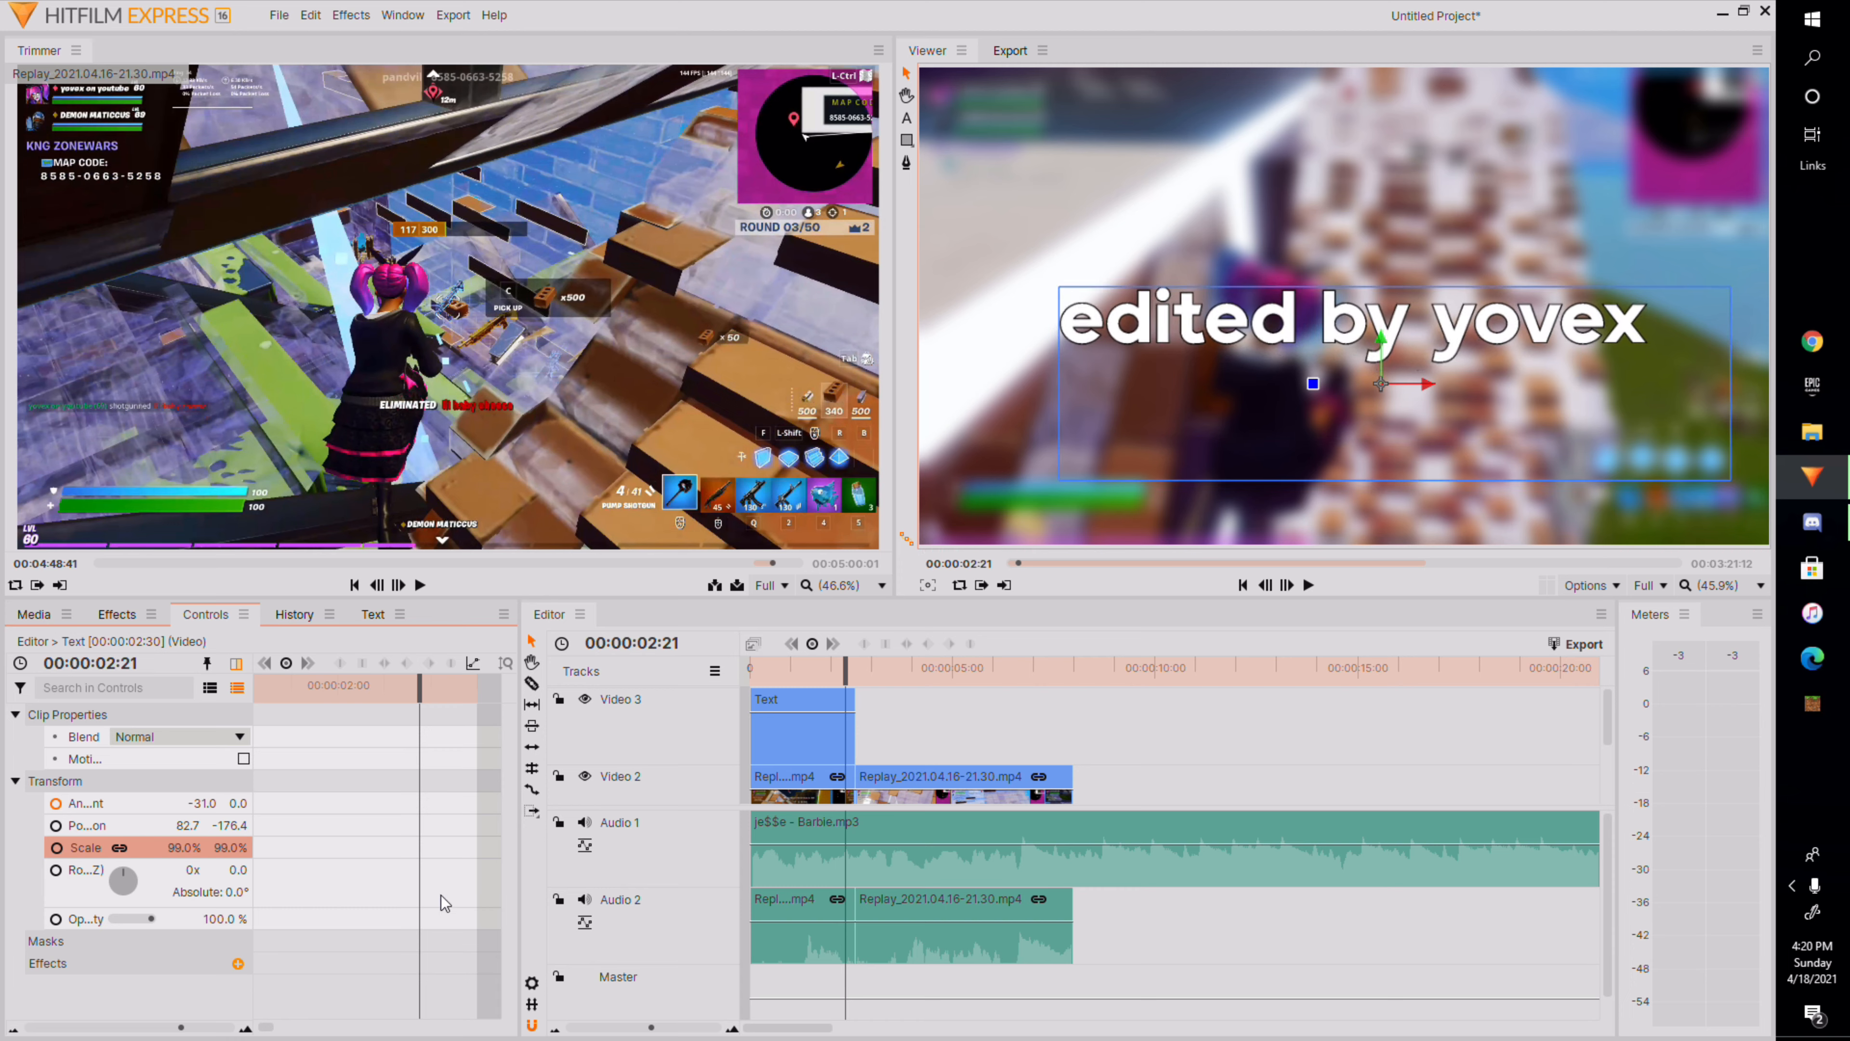
left_click_drag(184, 849, 189, 849)
left_click_drag(211, 848, 192, 849)
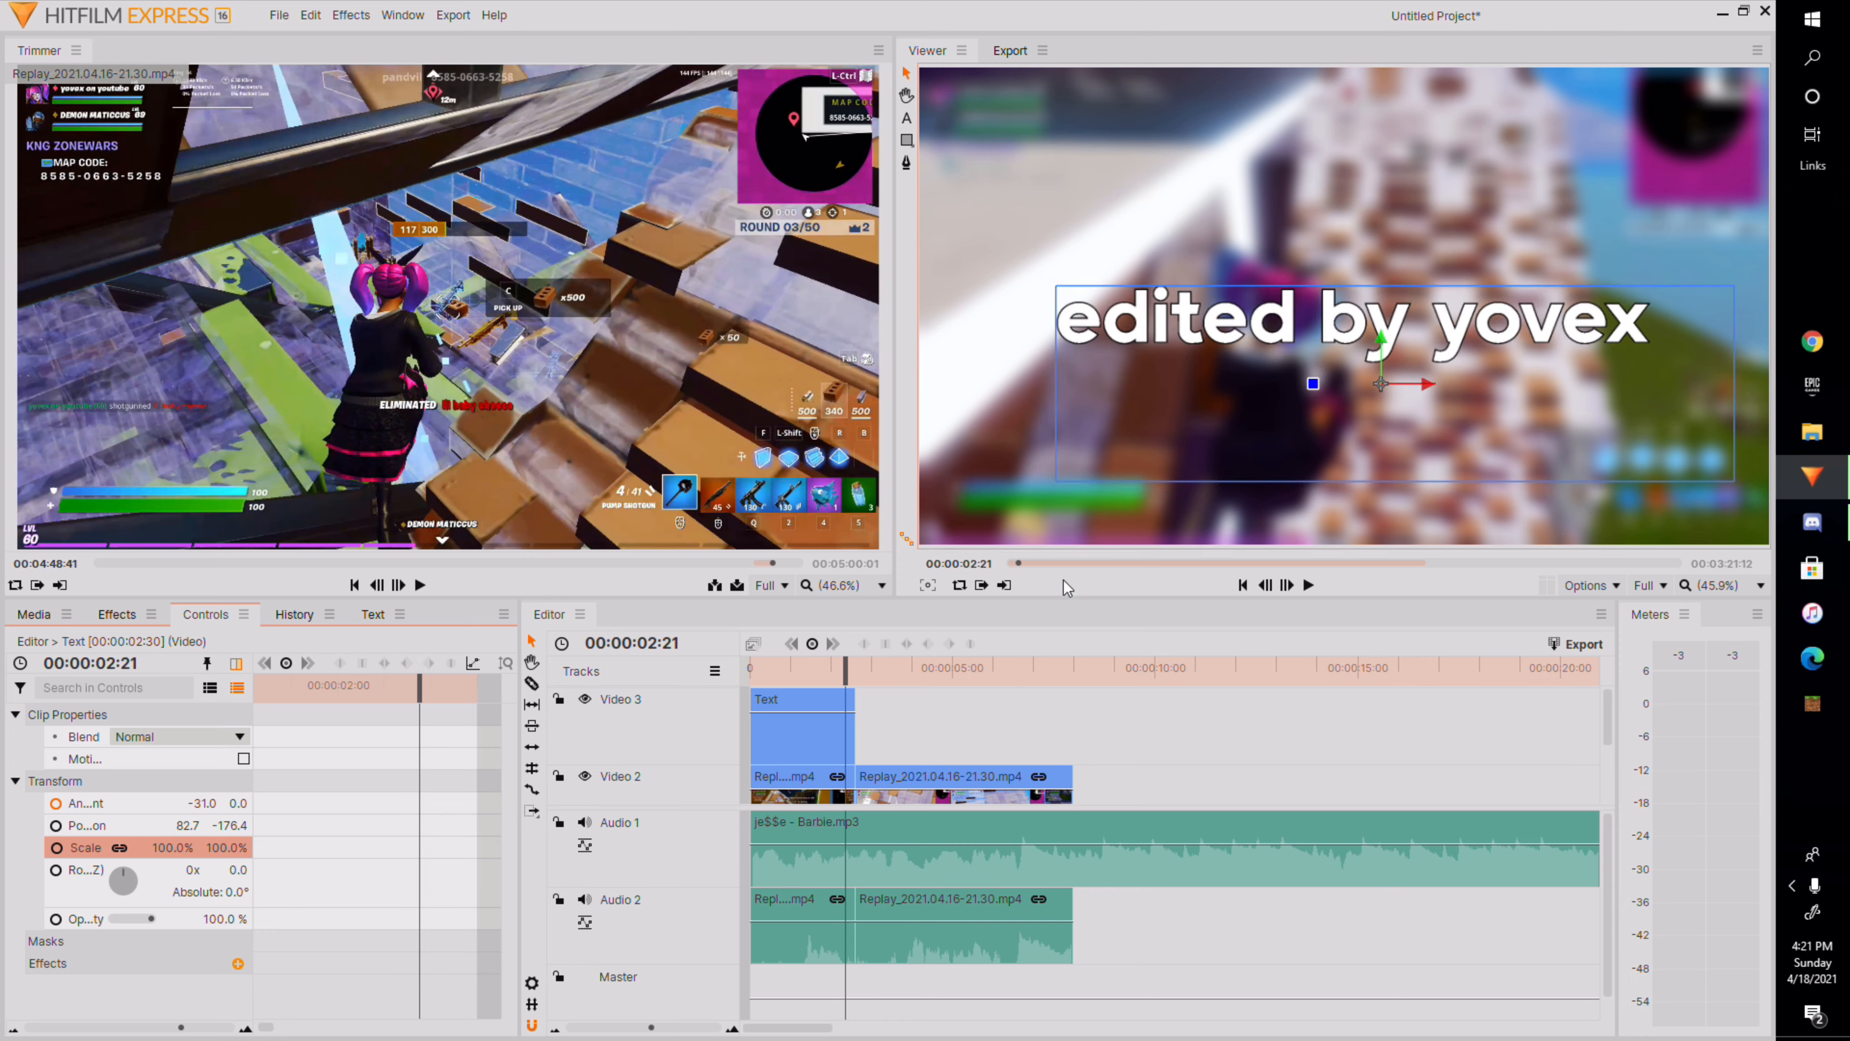
At 00:00:02:10, enable Position keyframing on the text clip.
left_click_drag(839, 680, 837, 683)
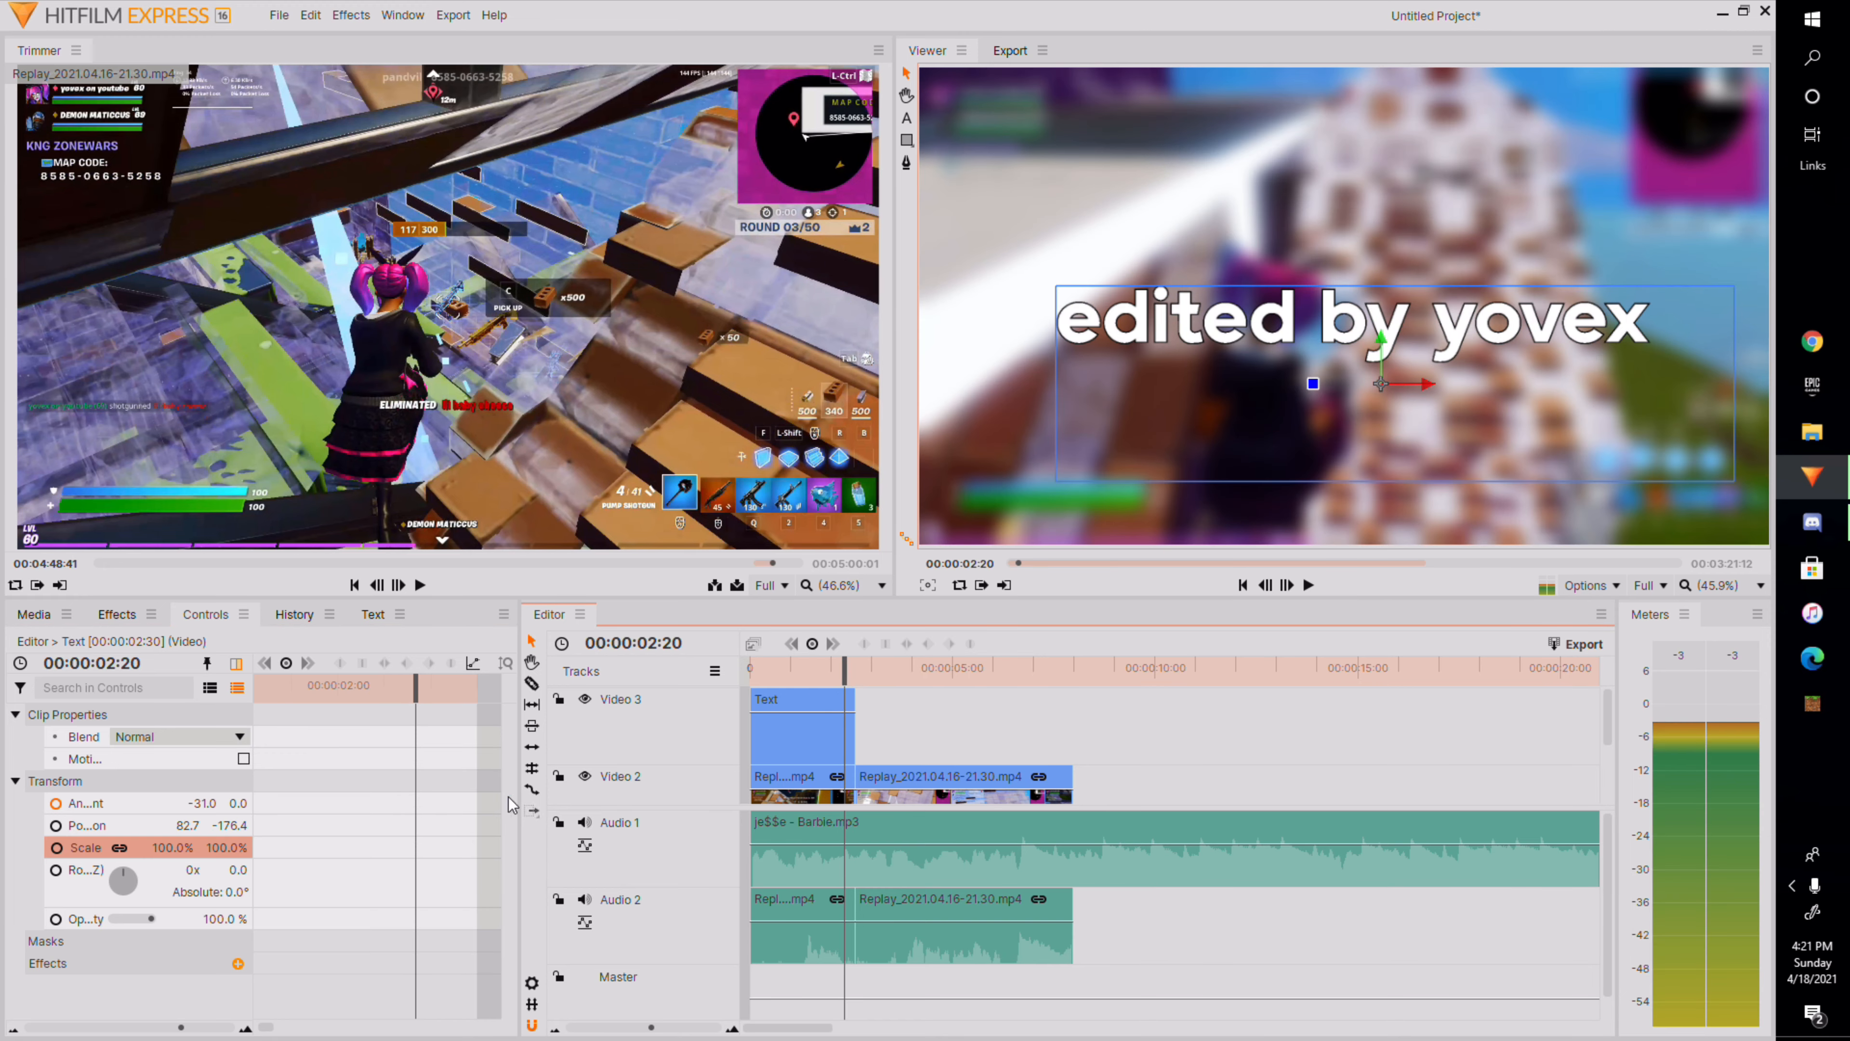
left_click(377, 692)
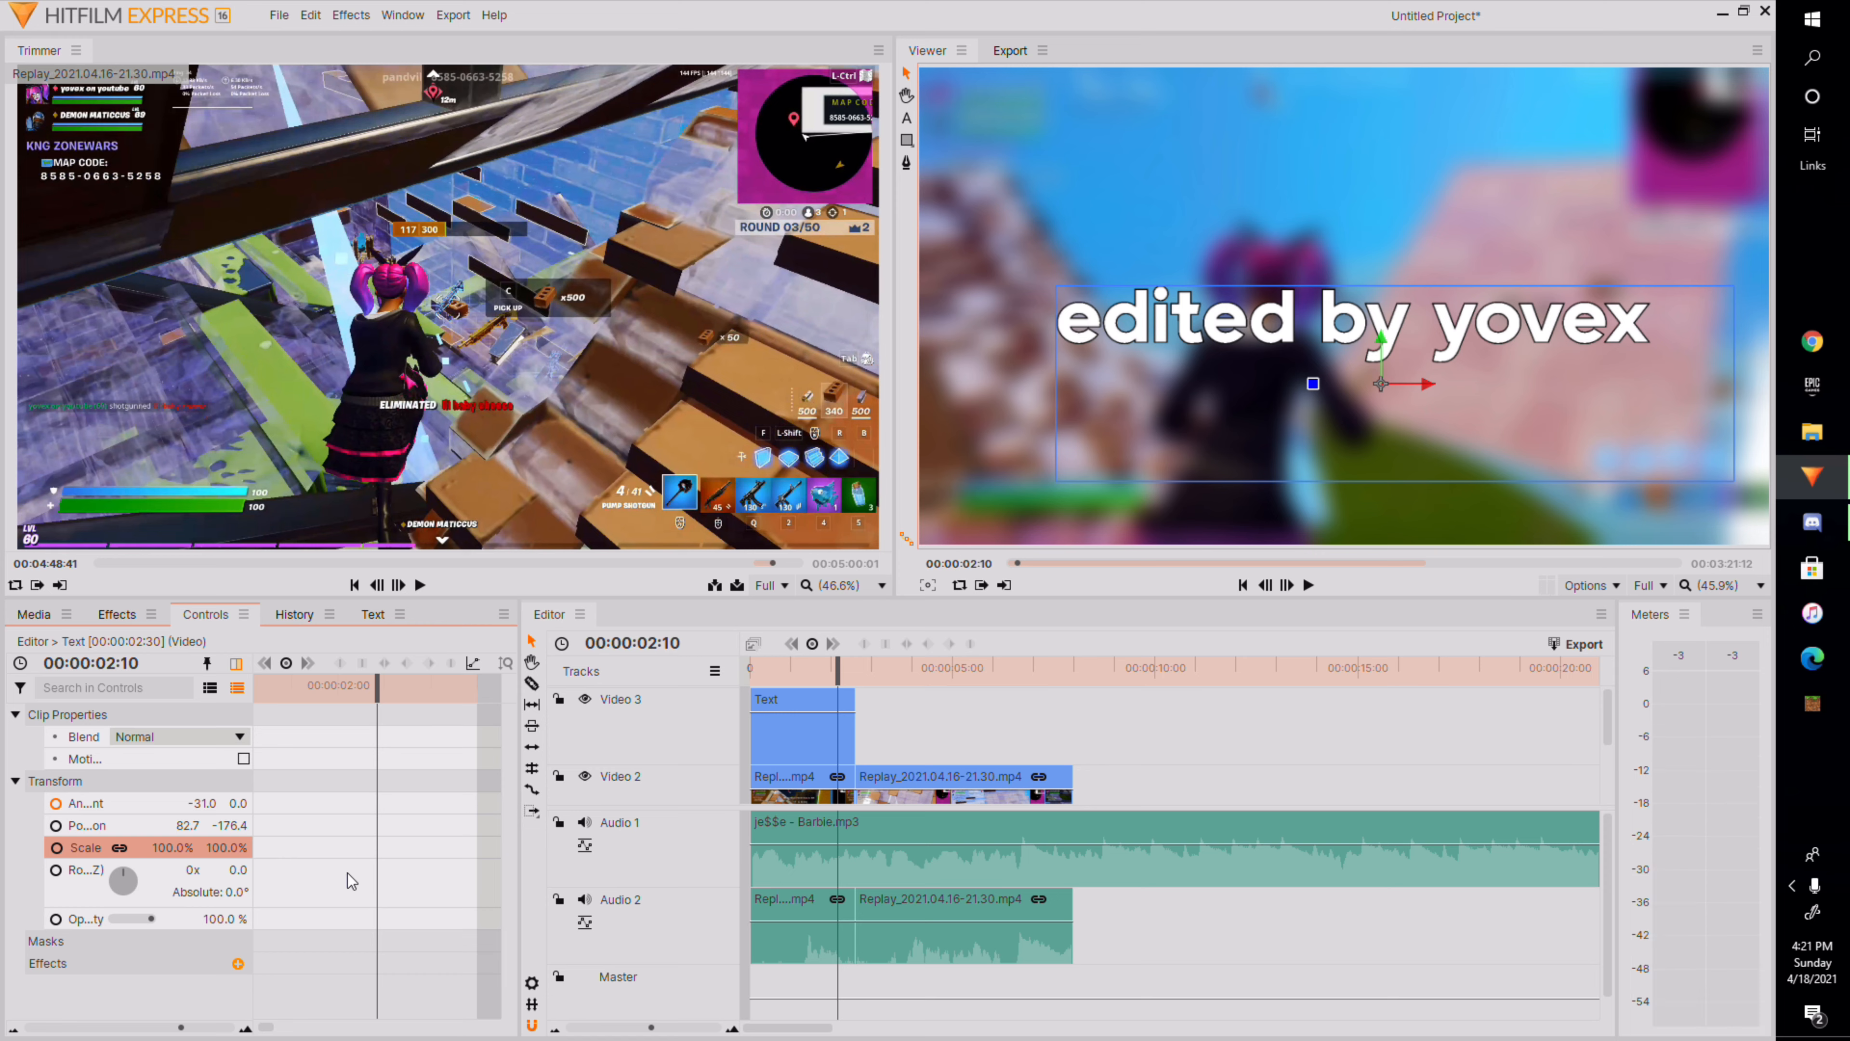
left_click(56, 826)
left_click(450, 664)
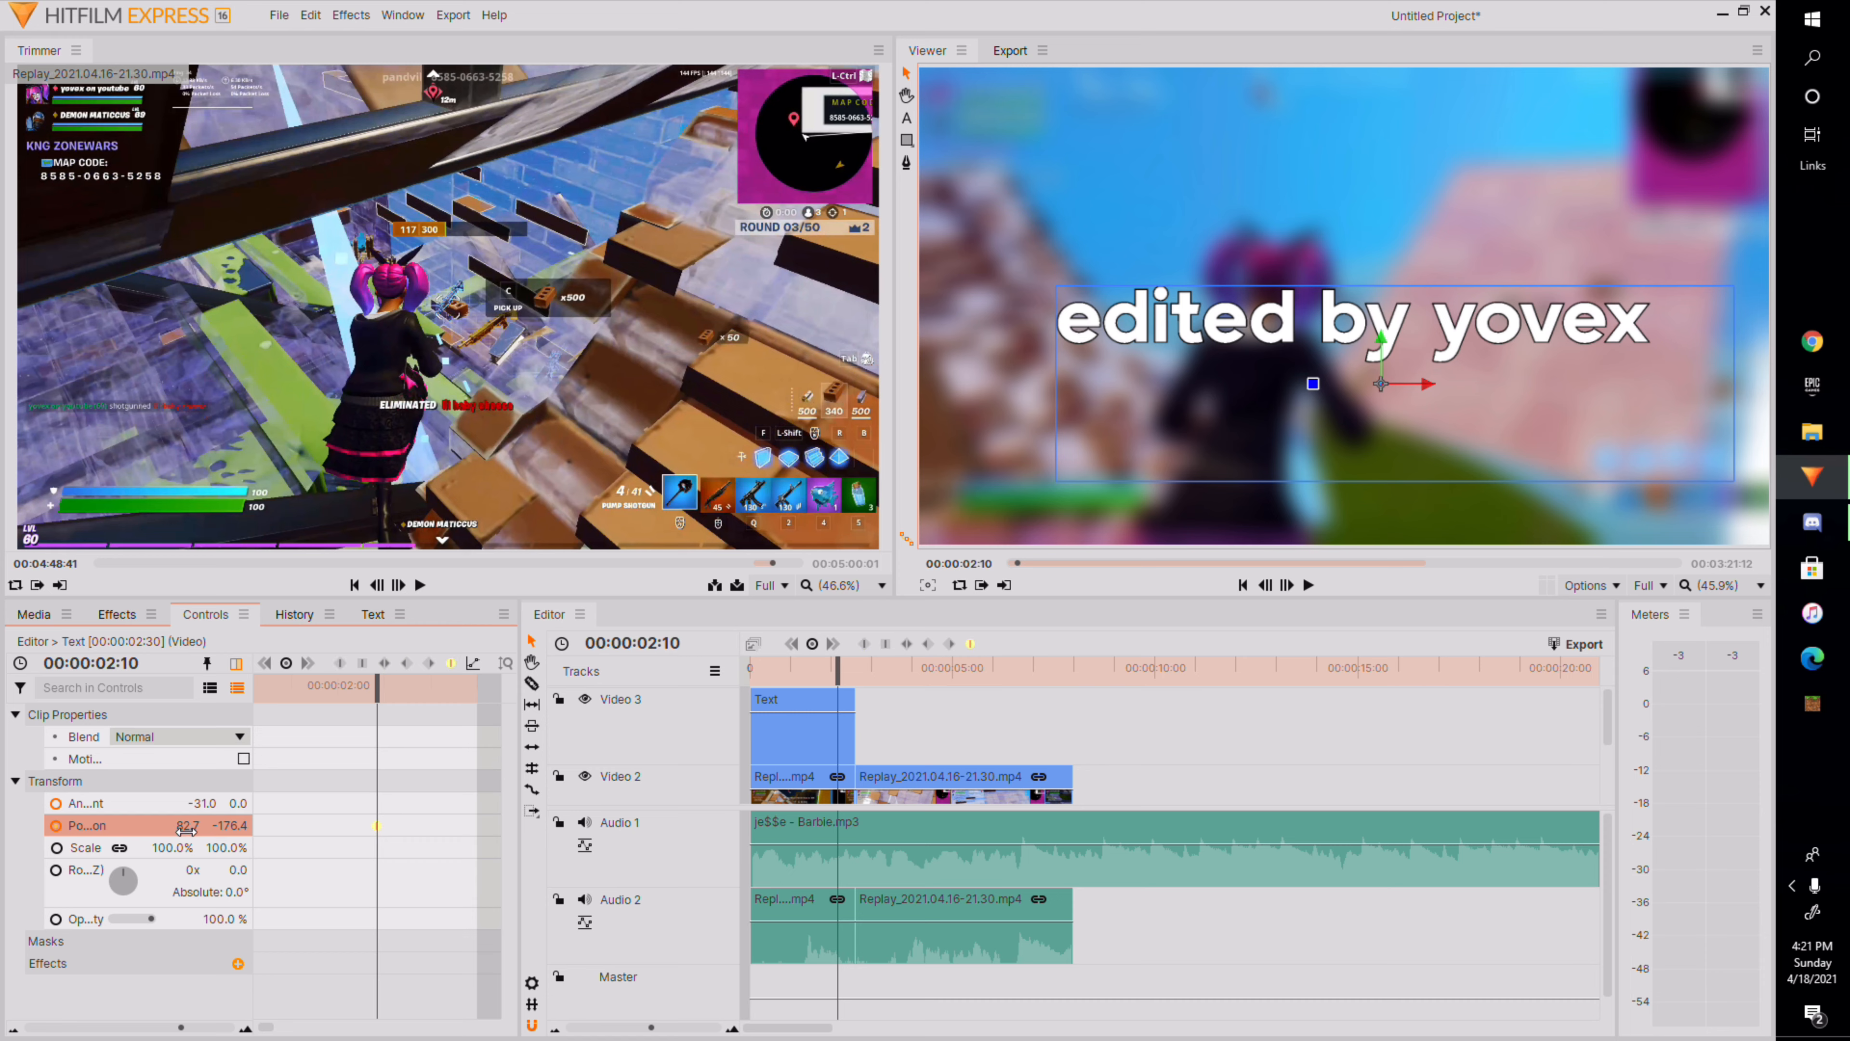
Try raising the title by changing its Position Y, then undo the change.
left_click_drag(232, 826, 382, 826)
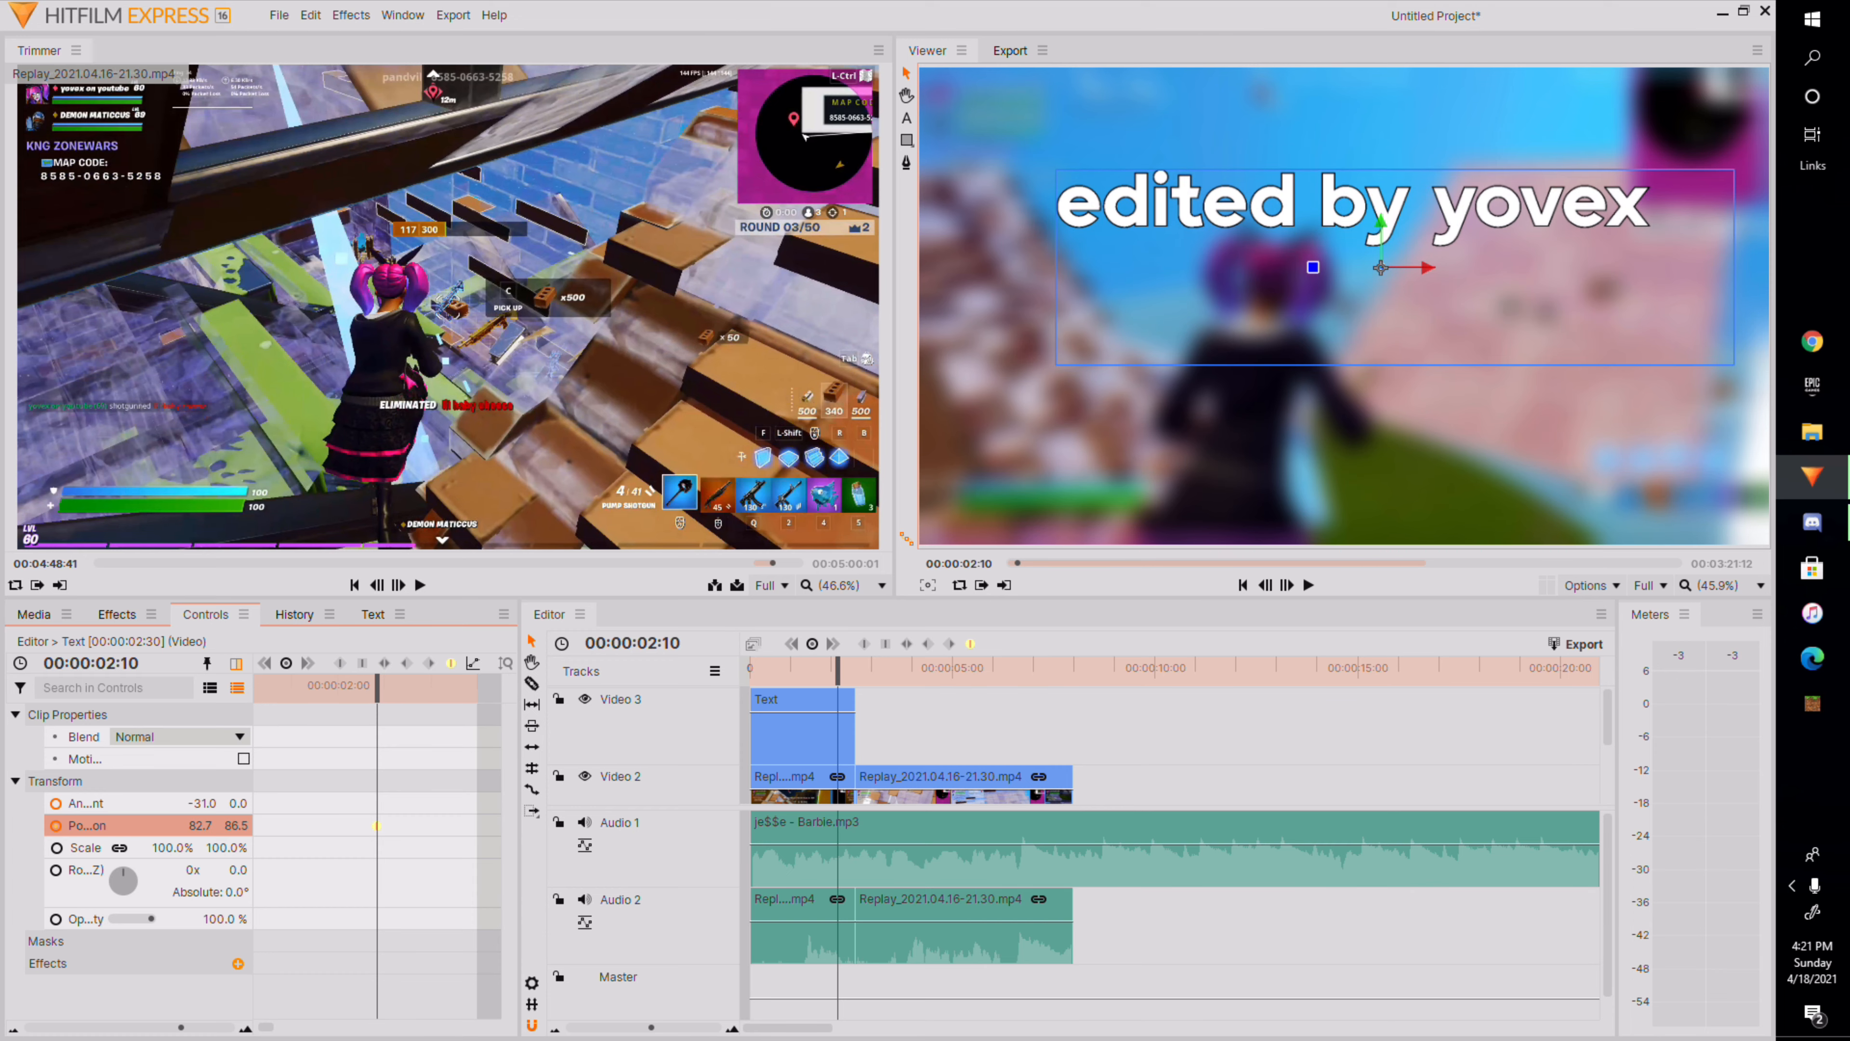
key("ctrl+z")
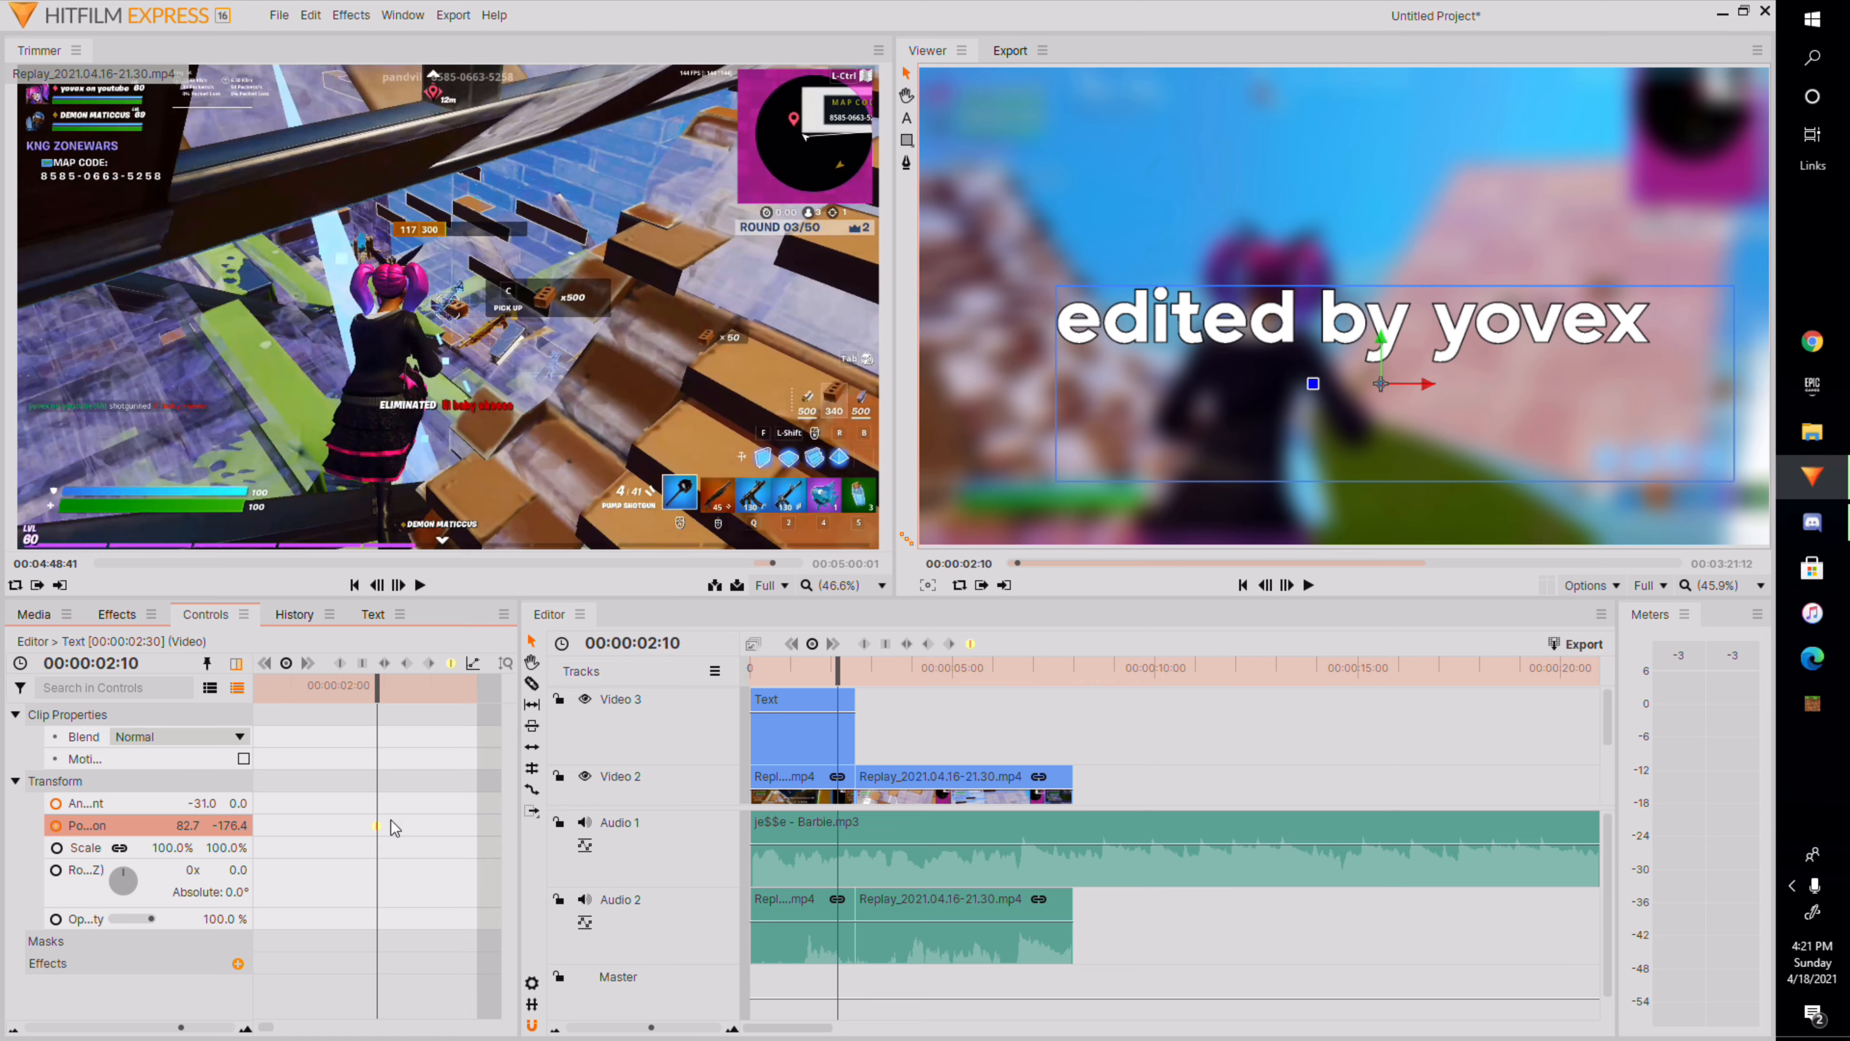
At 00:00:02:36, add a Position keyframe and set the title's Position Y to 874.5.
left_click_drag(377, 687, 430, 687)
right_click(439, 806)
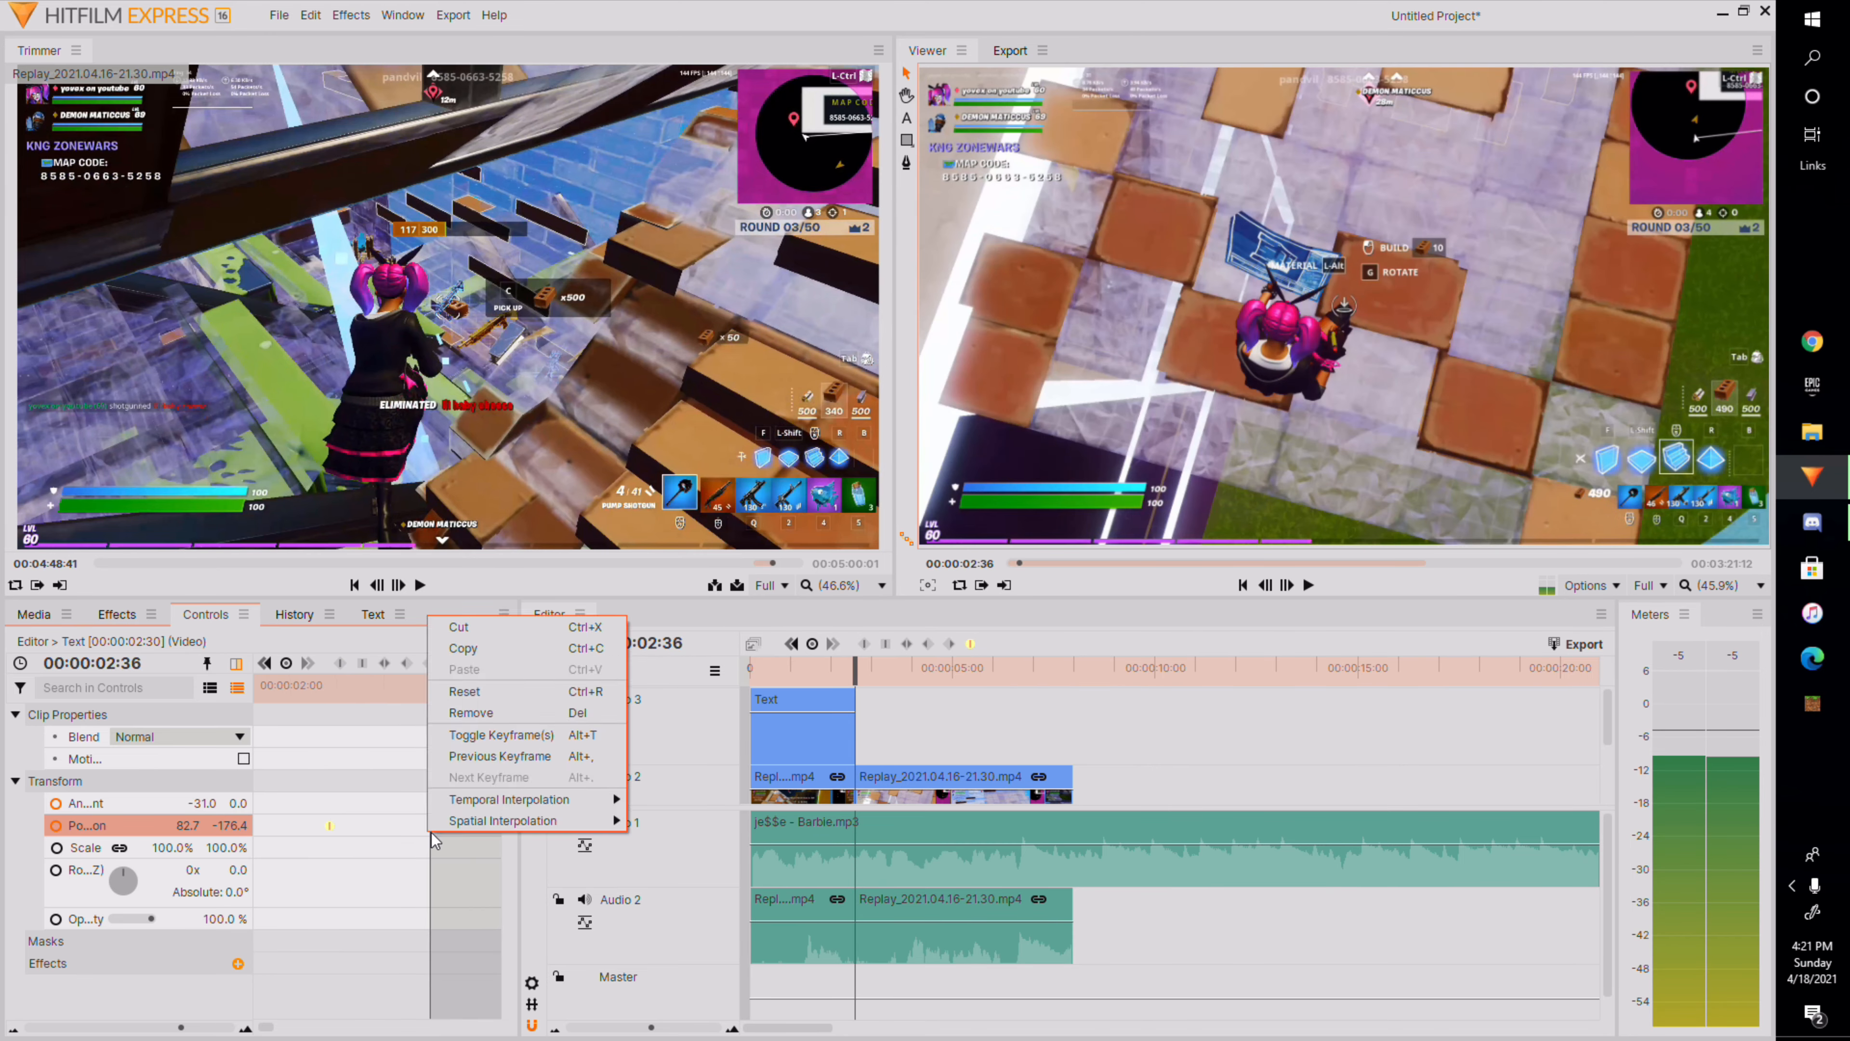
left_click(503, 748)
left_click(451, 664)
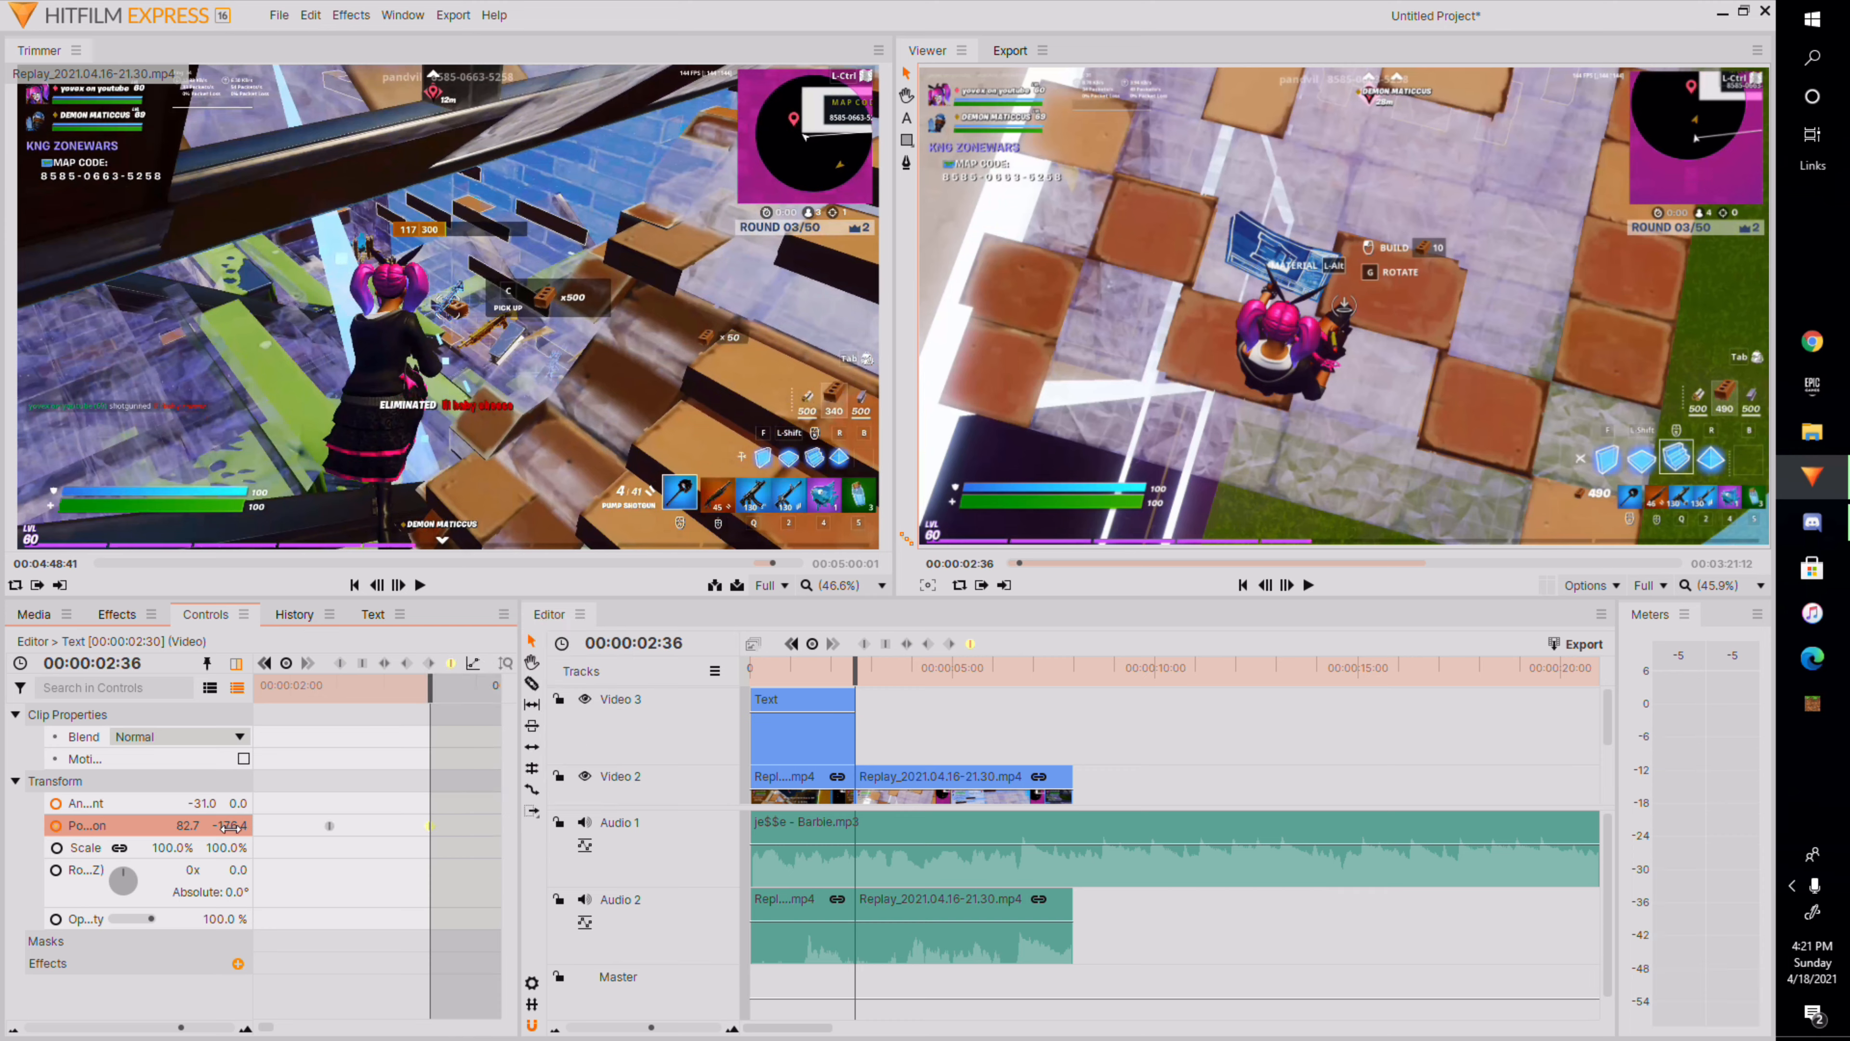
left_click_drag(231, 826, 246, 827)
Play back and scrub the opening of the timeline to review the title's exit animation.
left_click_drag(430, 698, 271, 699)
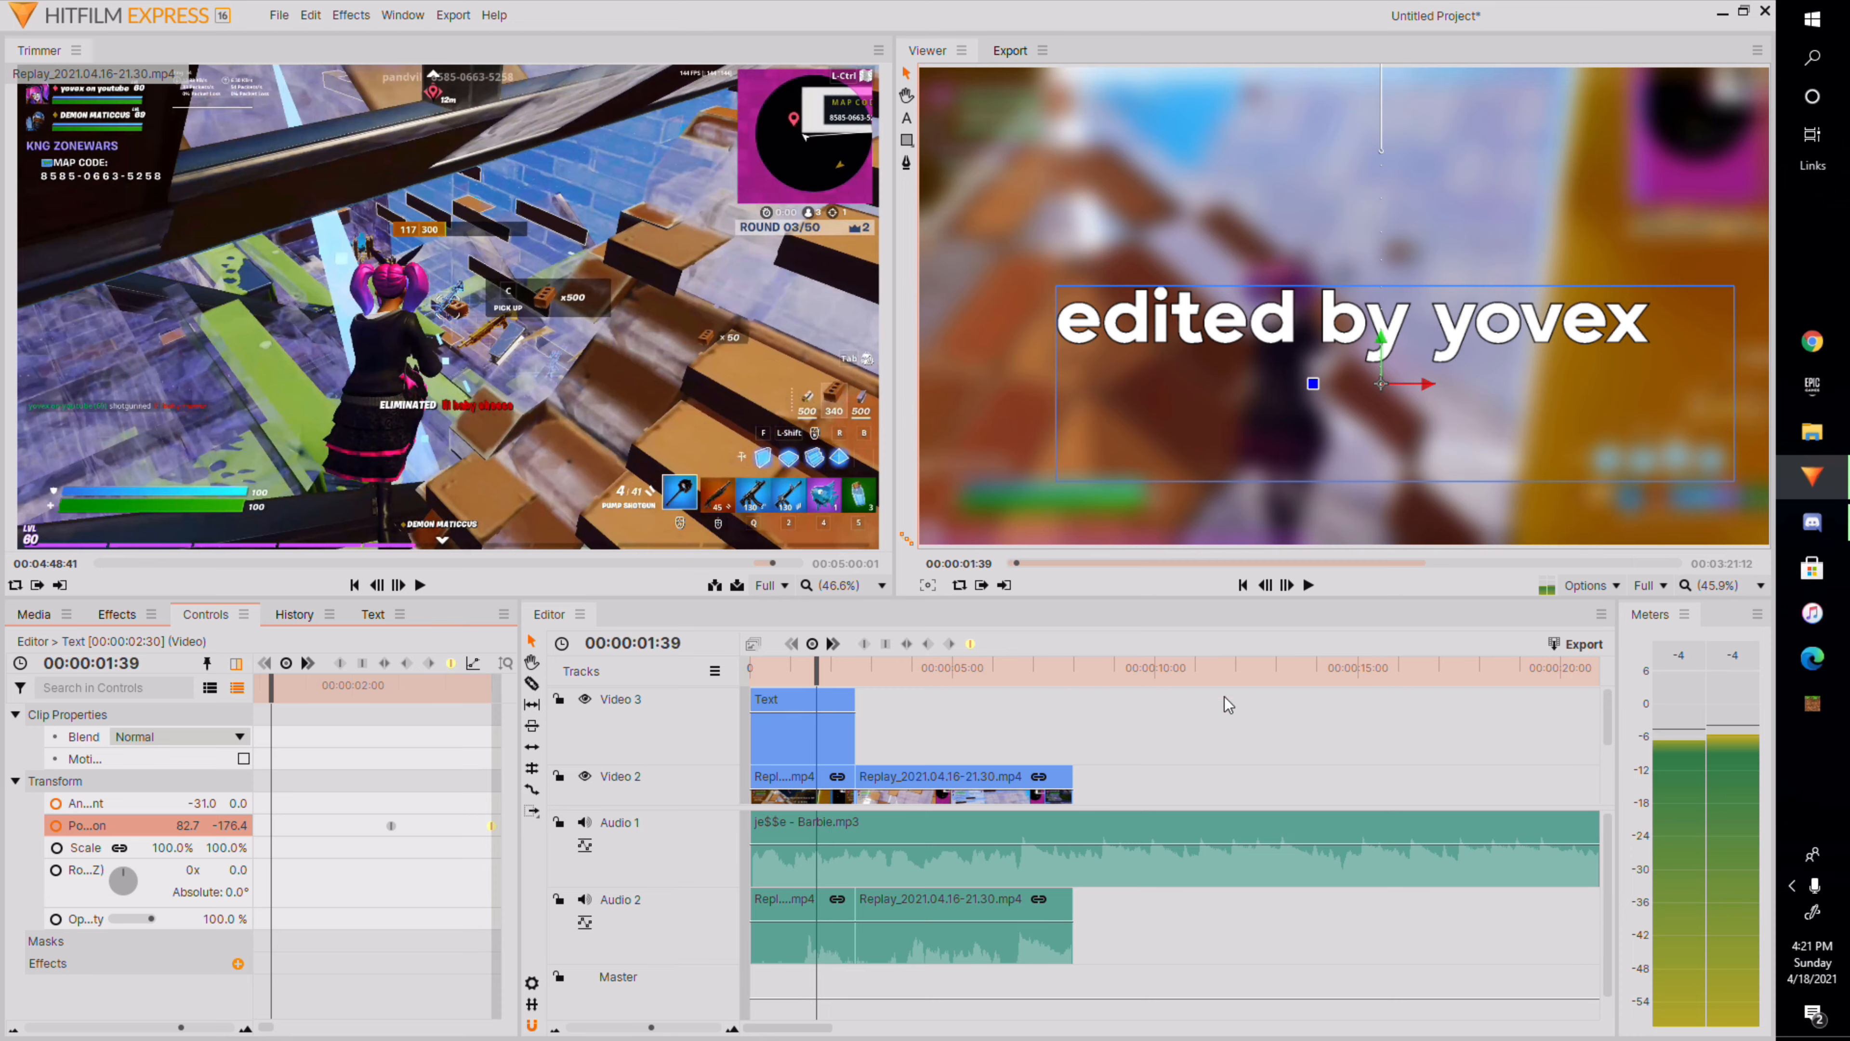
left_click(1308, 585)
key("space")
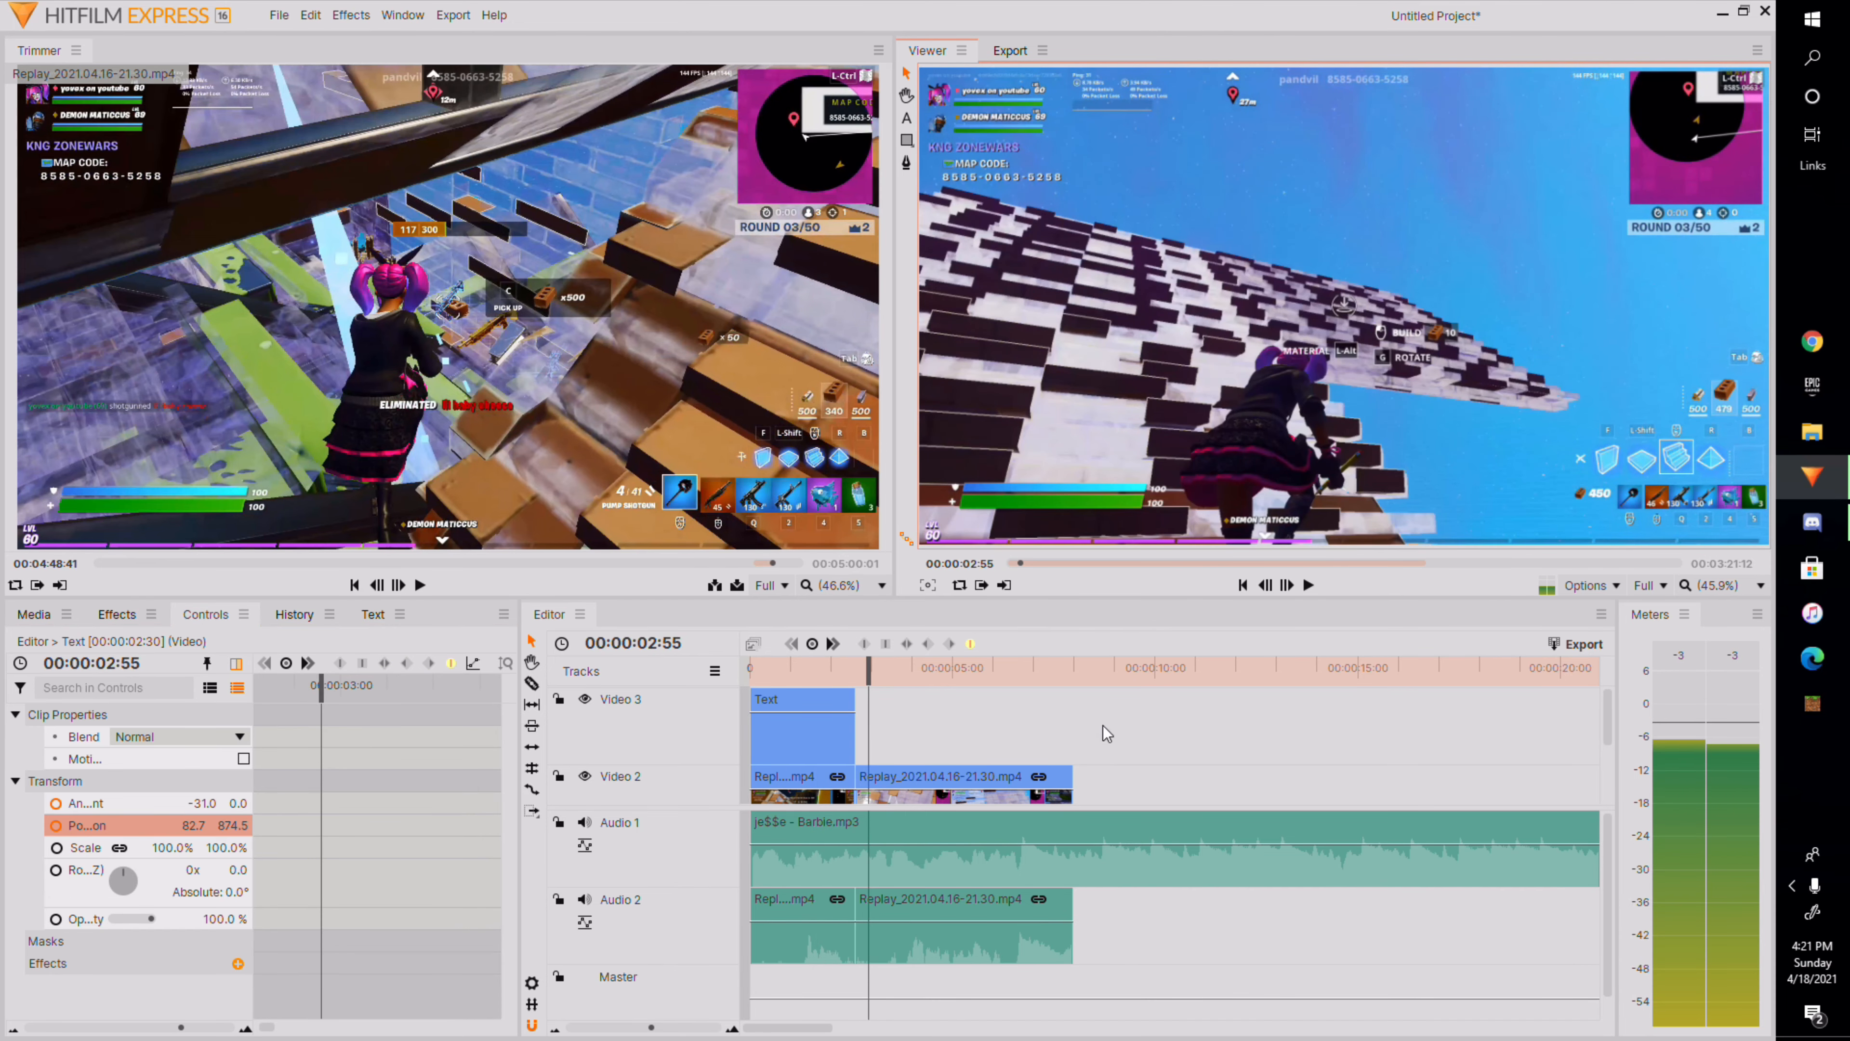
key("Home")
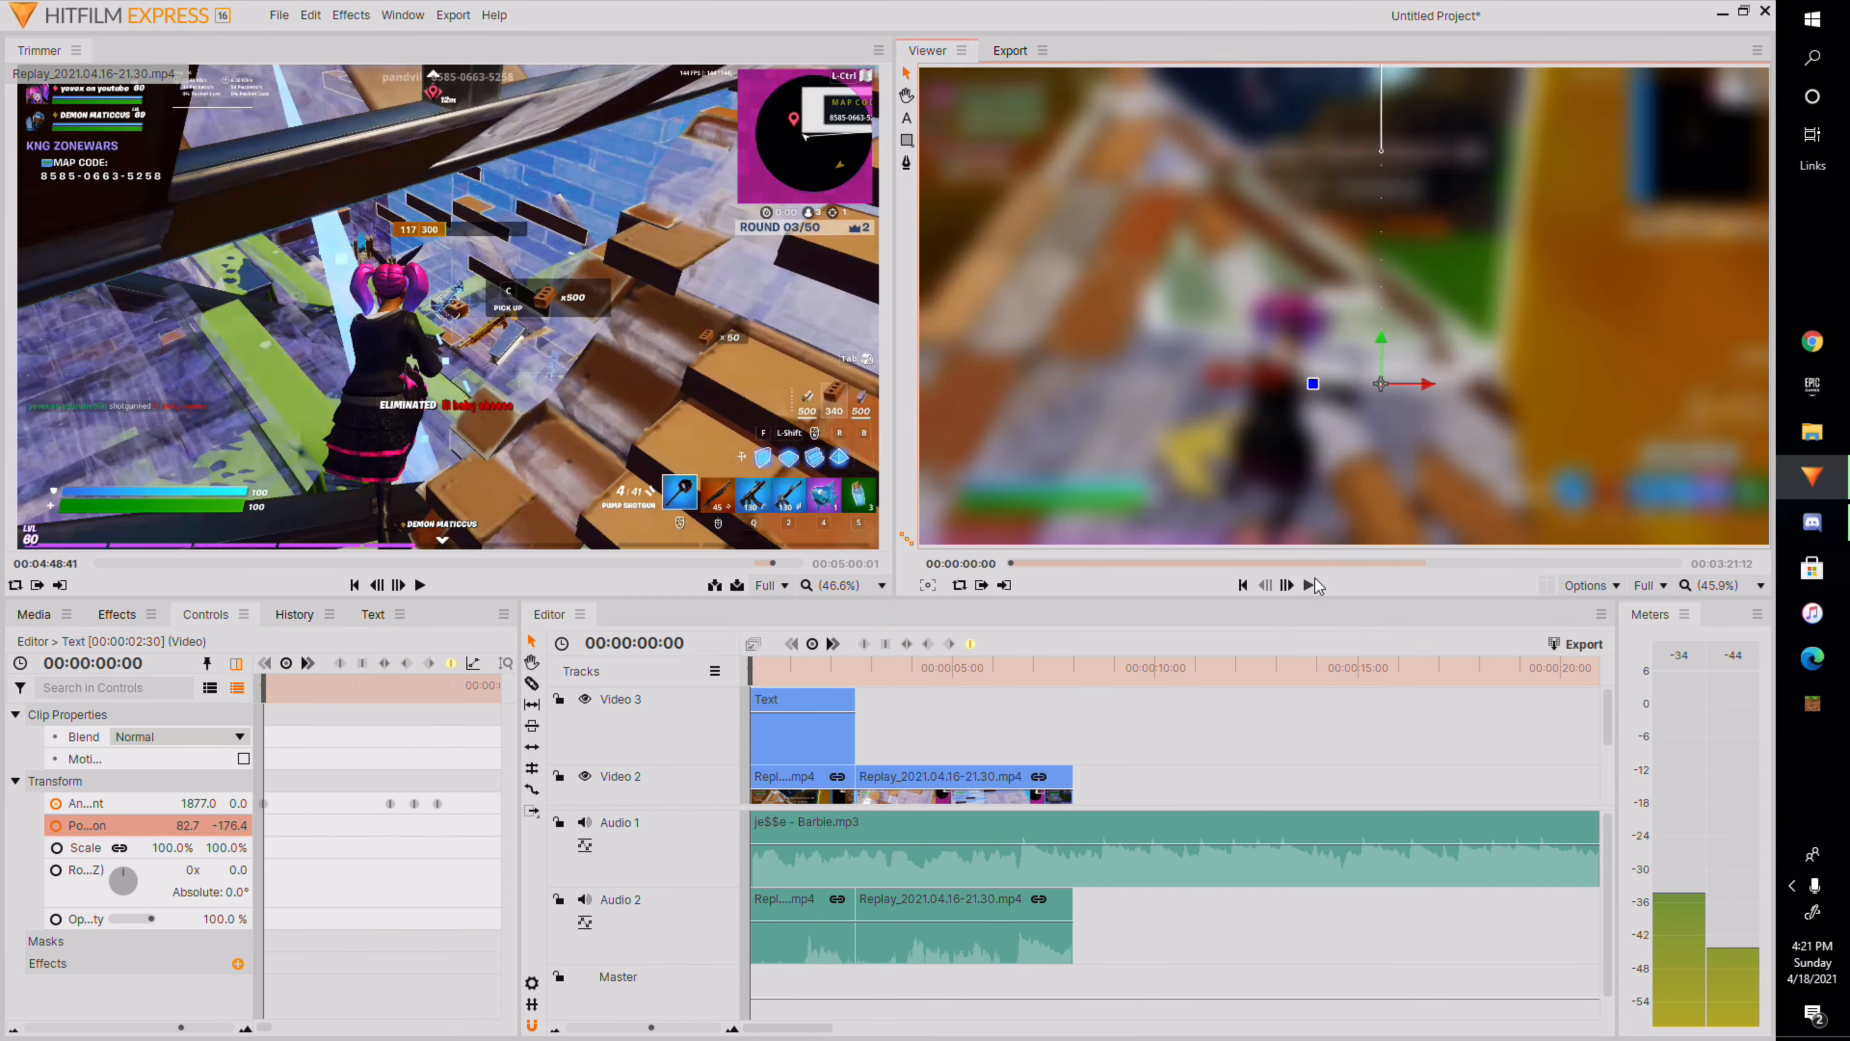
left_click(1313, 581)
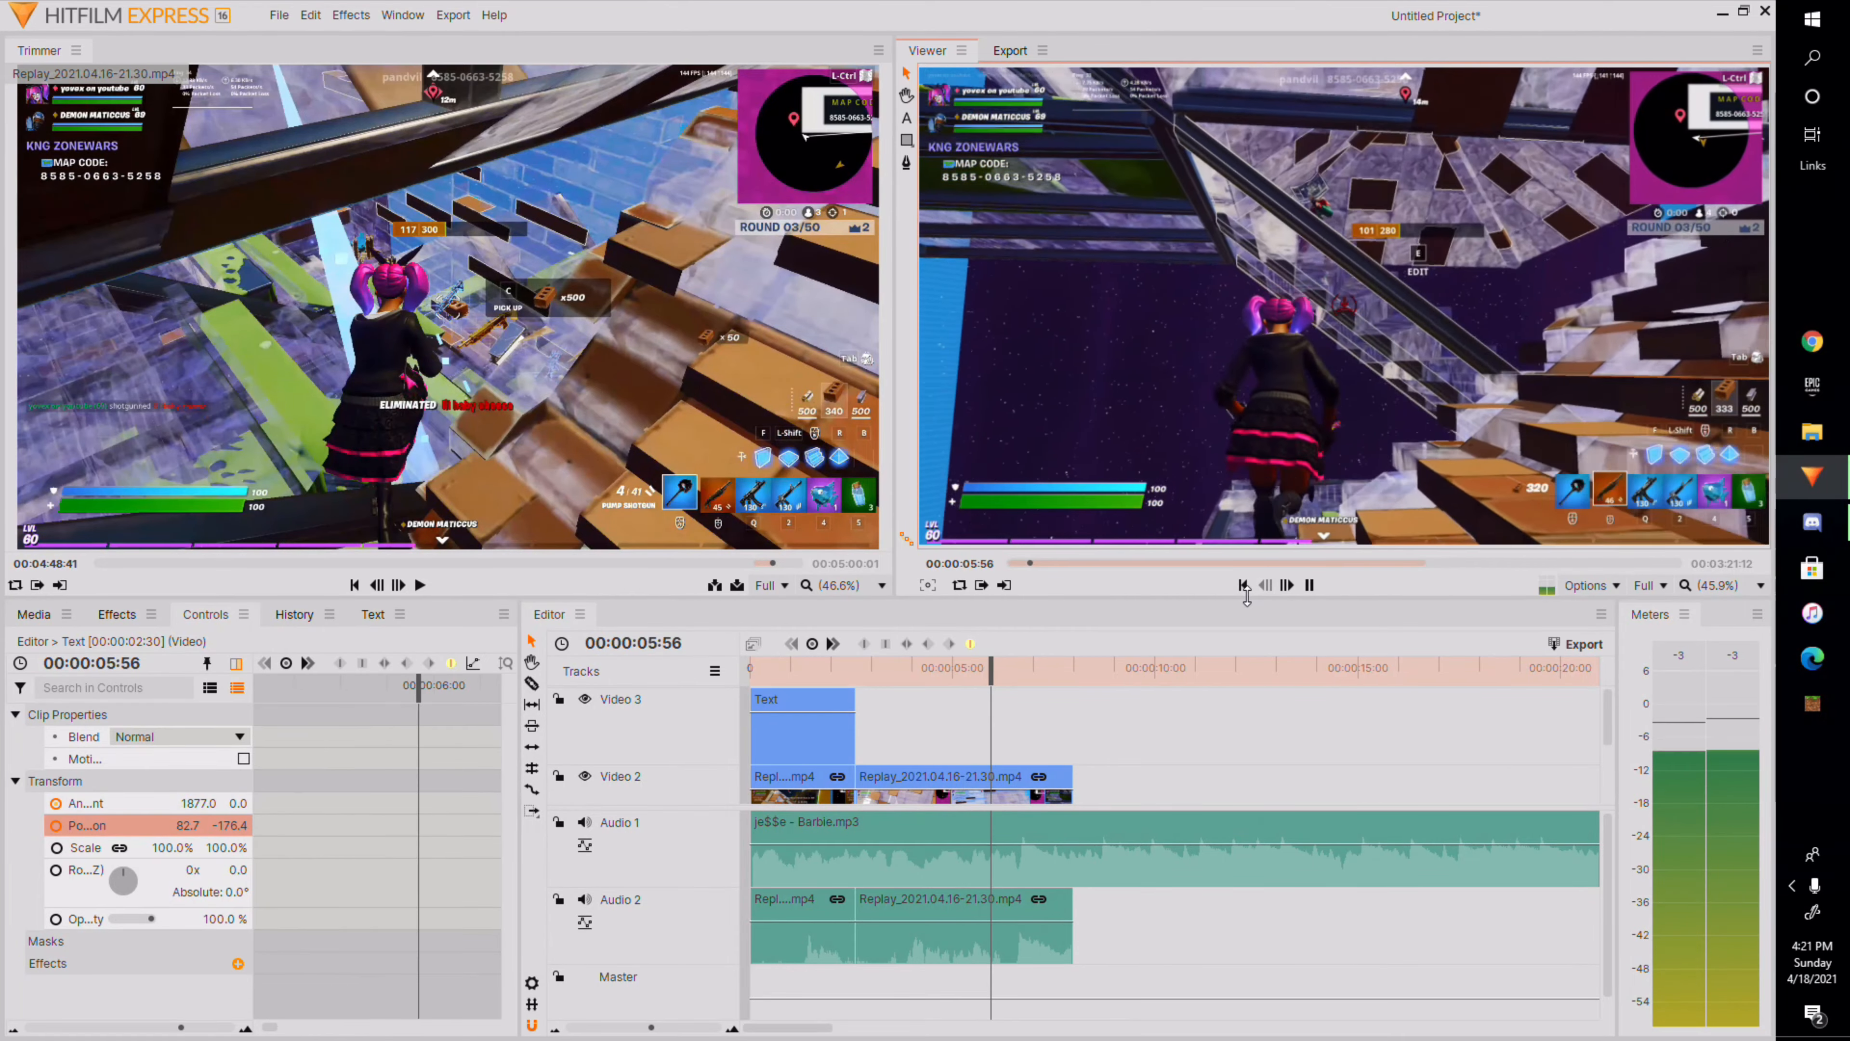
left_click(1309, 585)
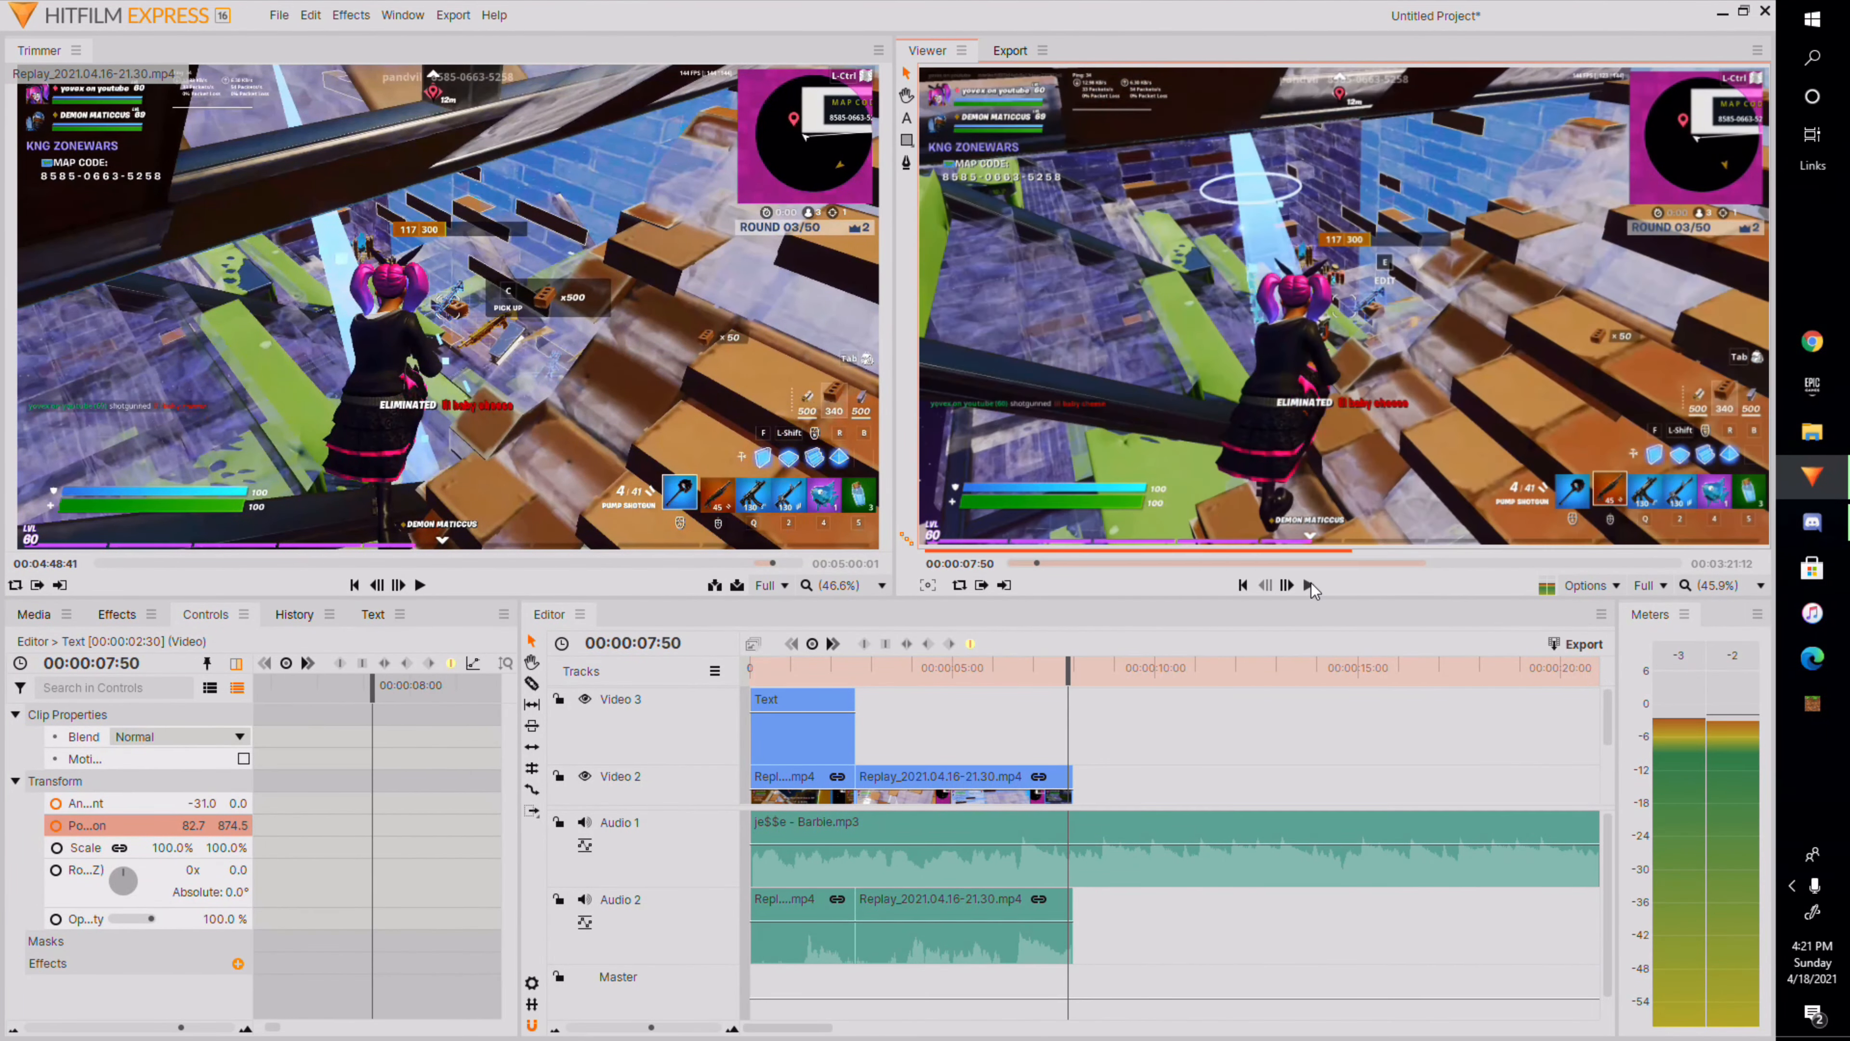
left_click_drag(1084, 684, 750, 684)
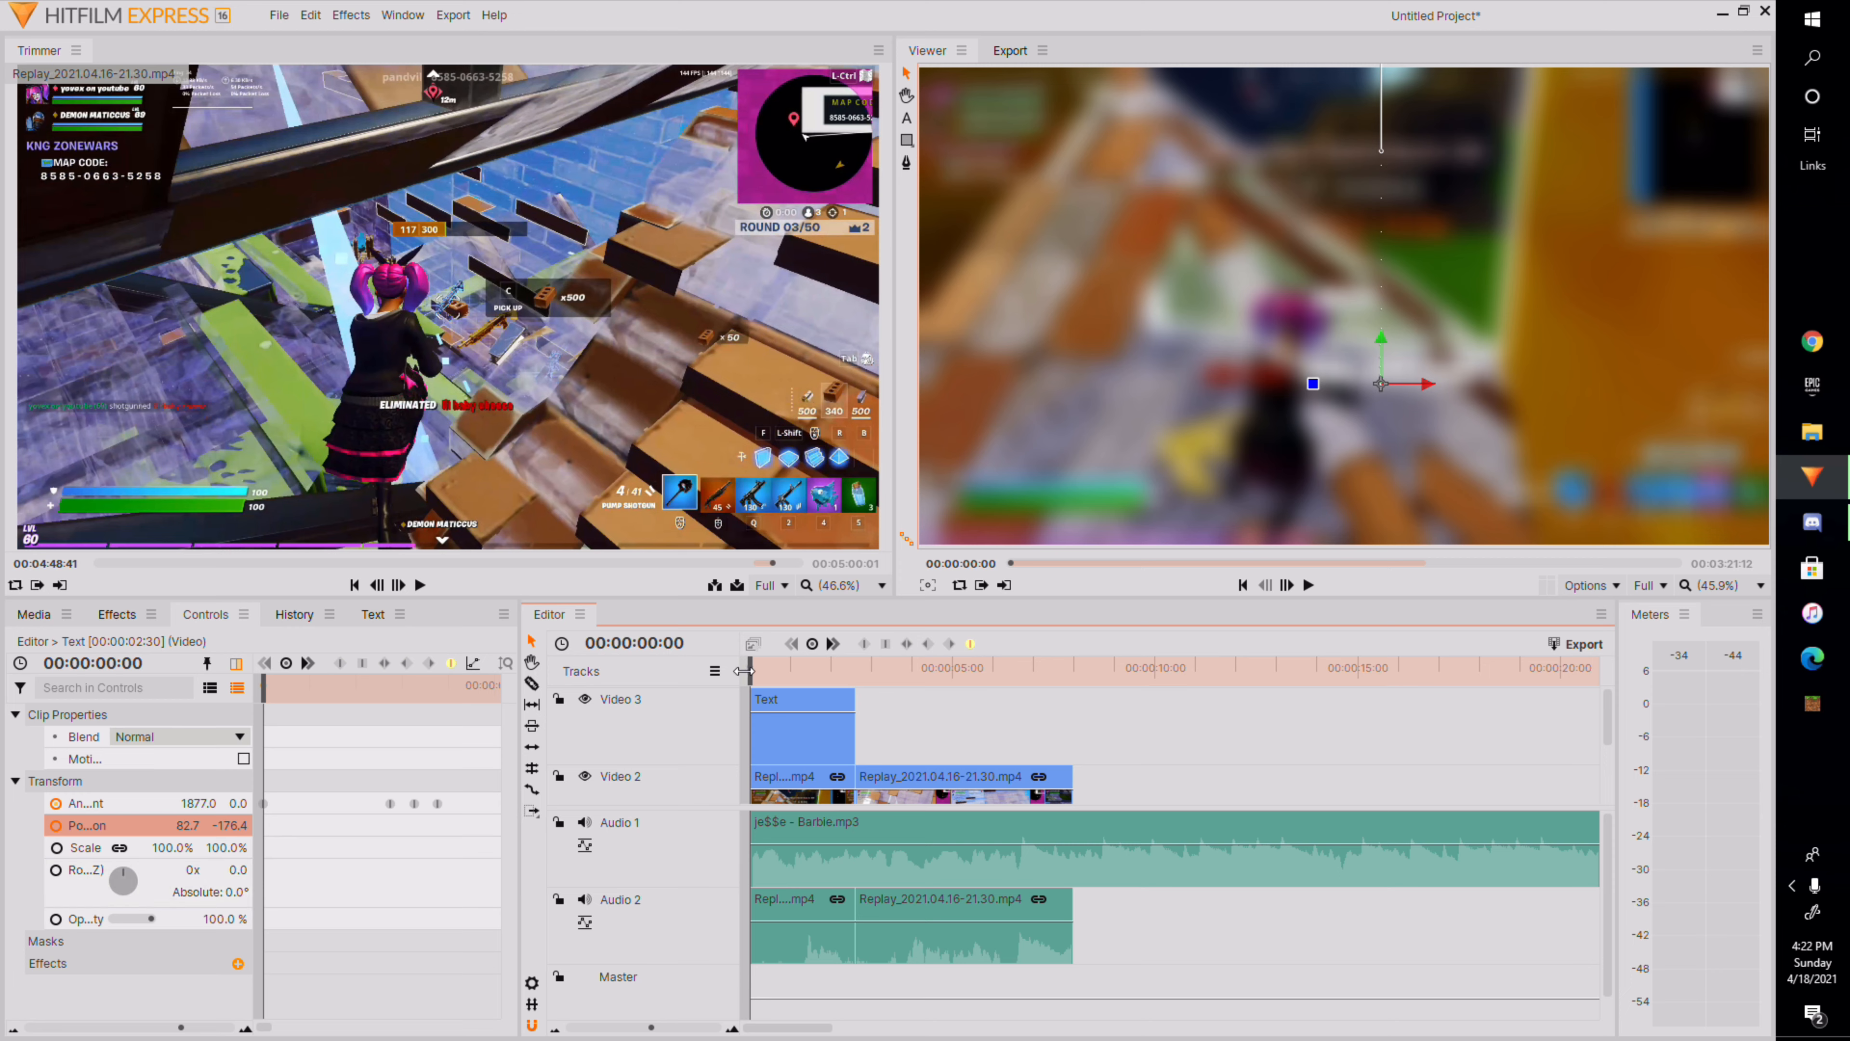
left_click_drag(743, 671, 897, 809)
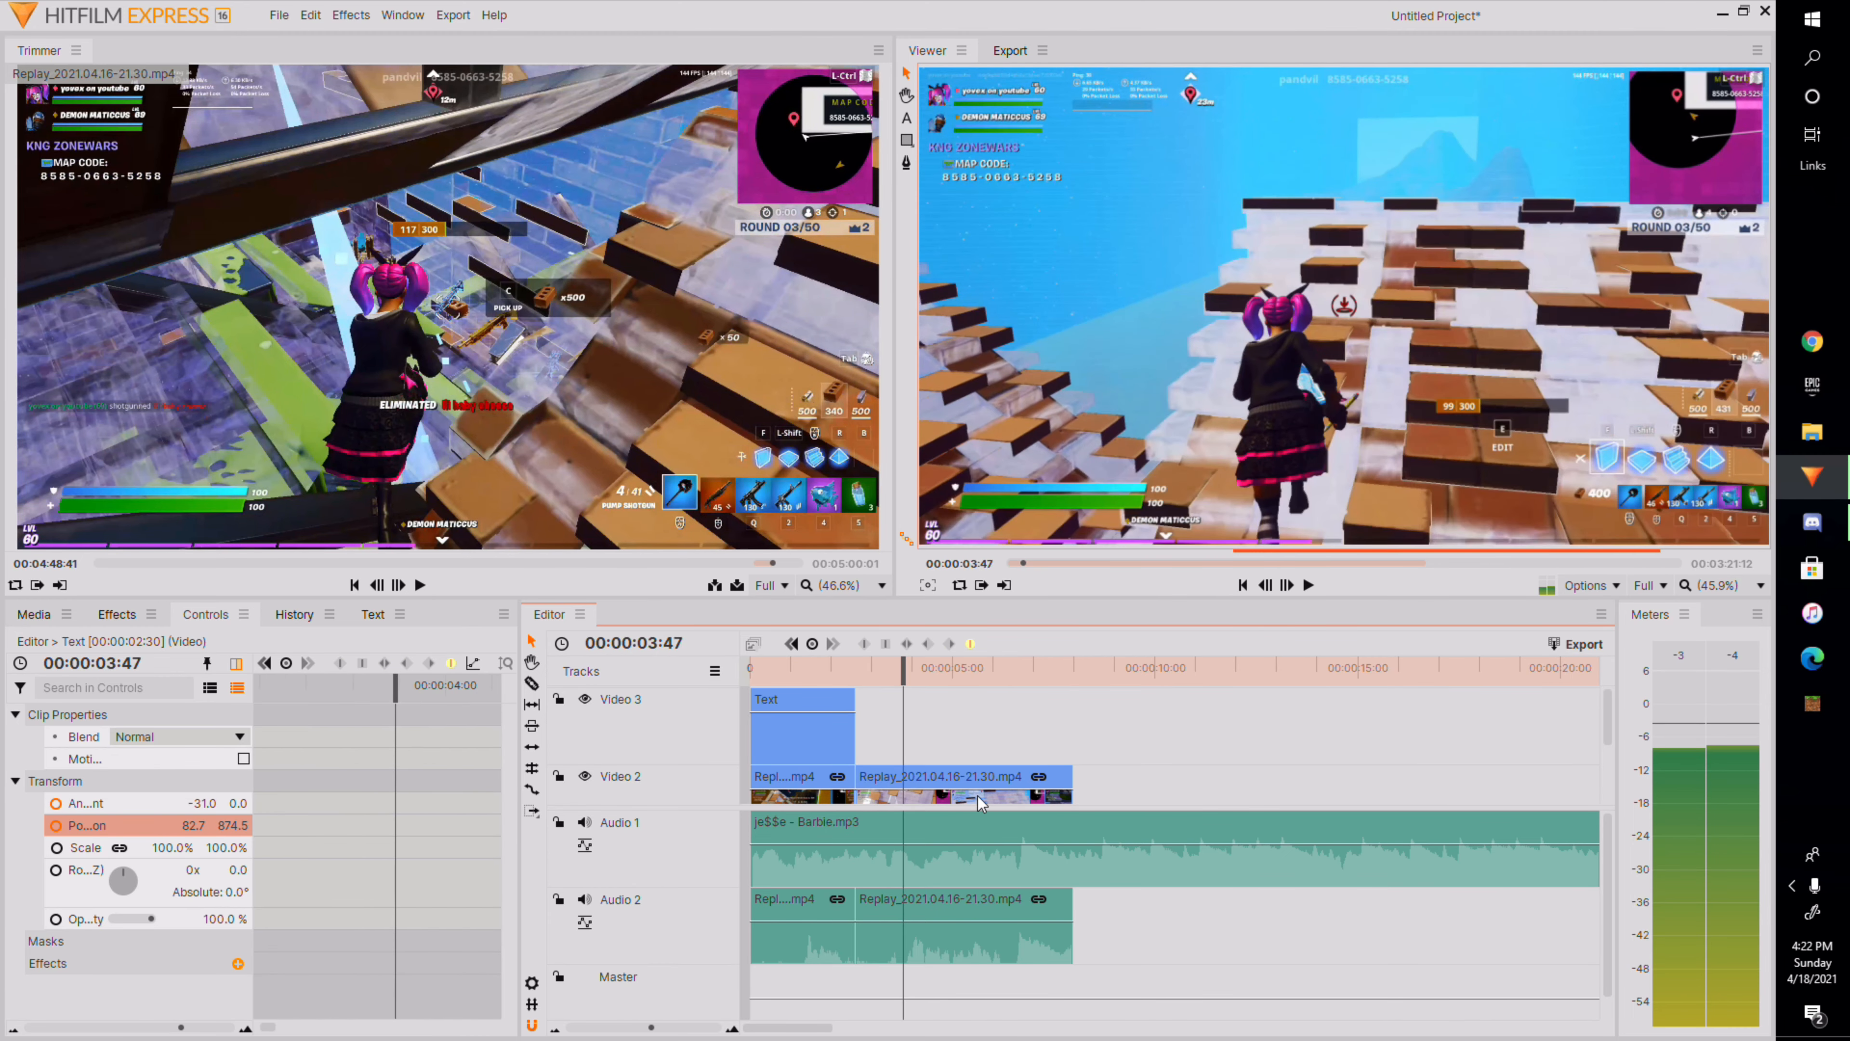